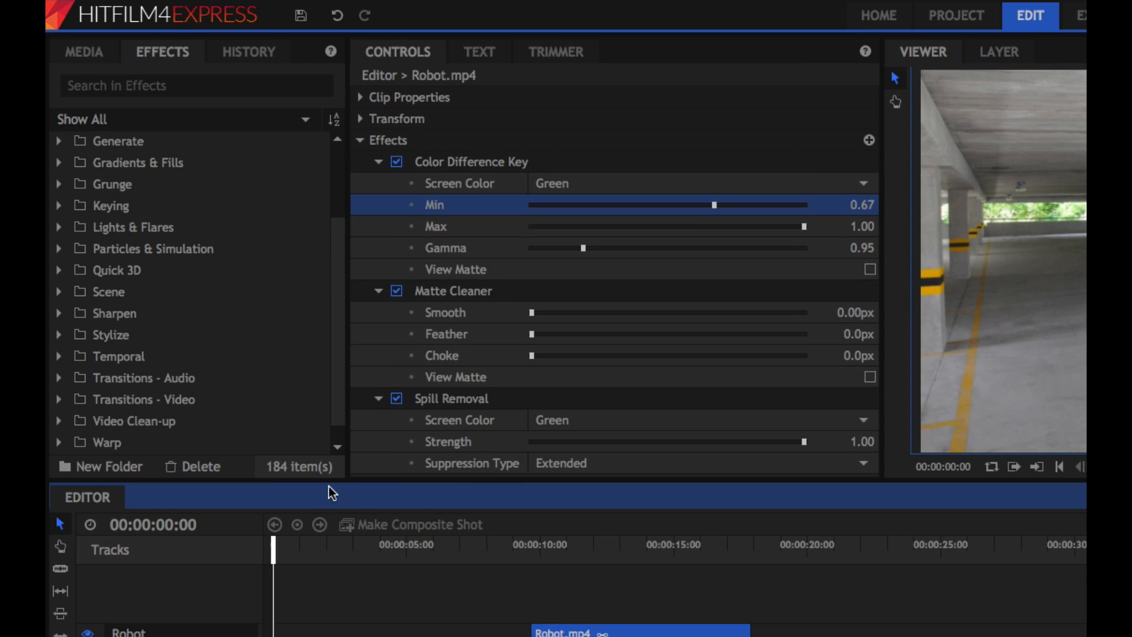
# - Create a new composite shot named Title with a duration of 00:00:05:00
pyautogui.click(90, 59)
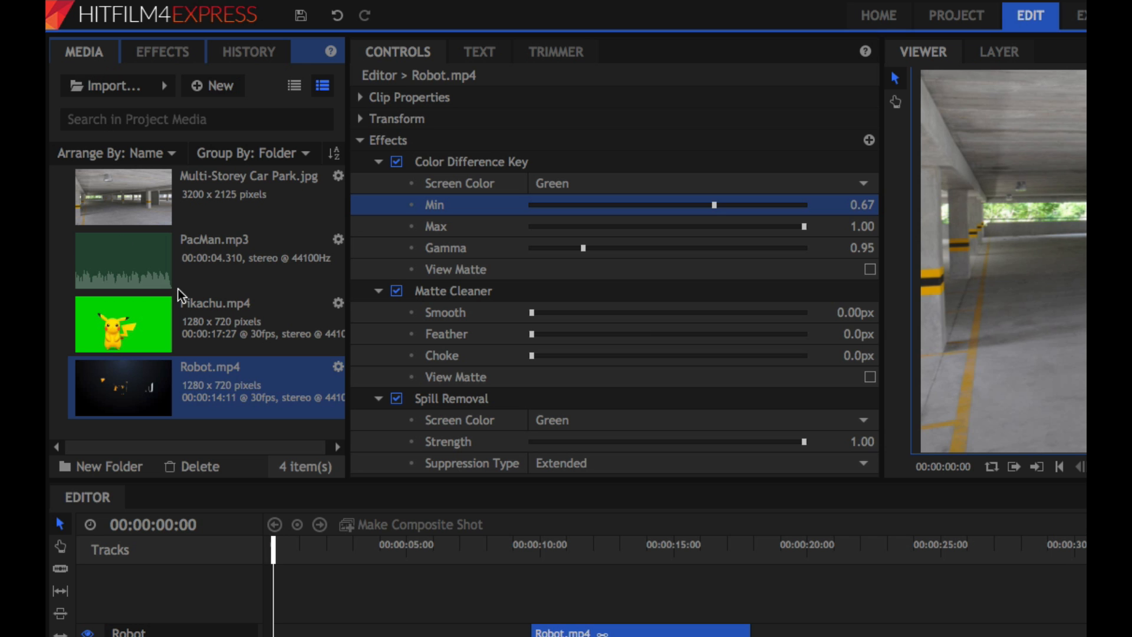
pyautogui.click(199, 88)
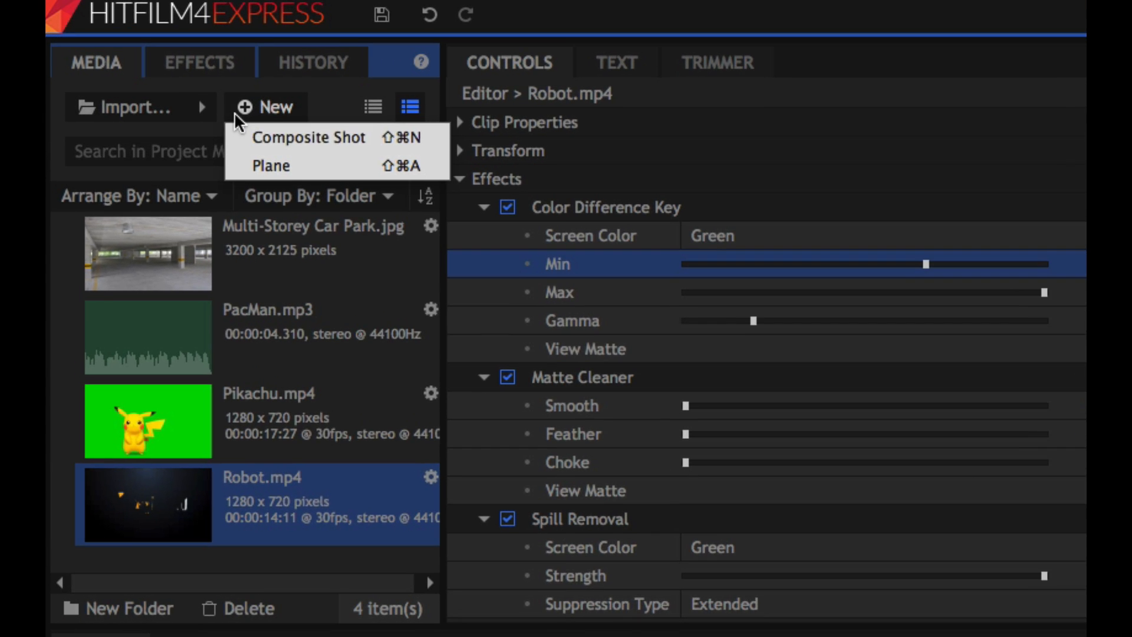
pyautogui.click(318, 152)
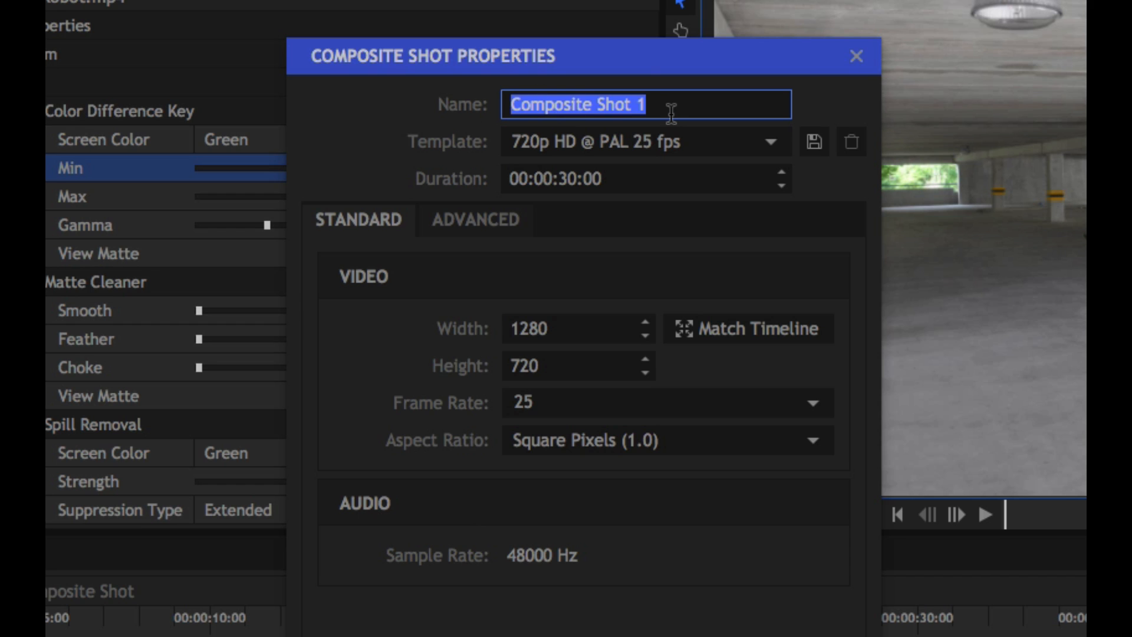
pyautogui.write('Title')
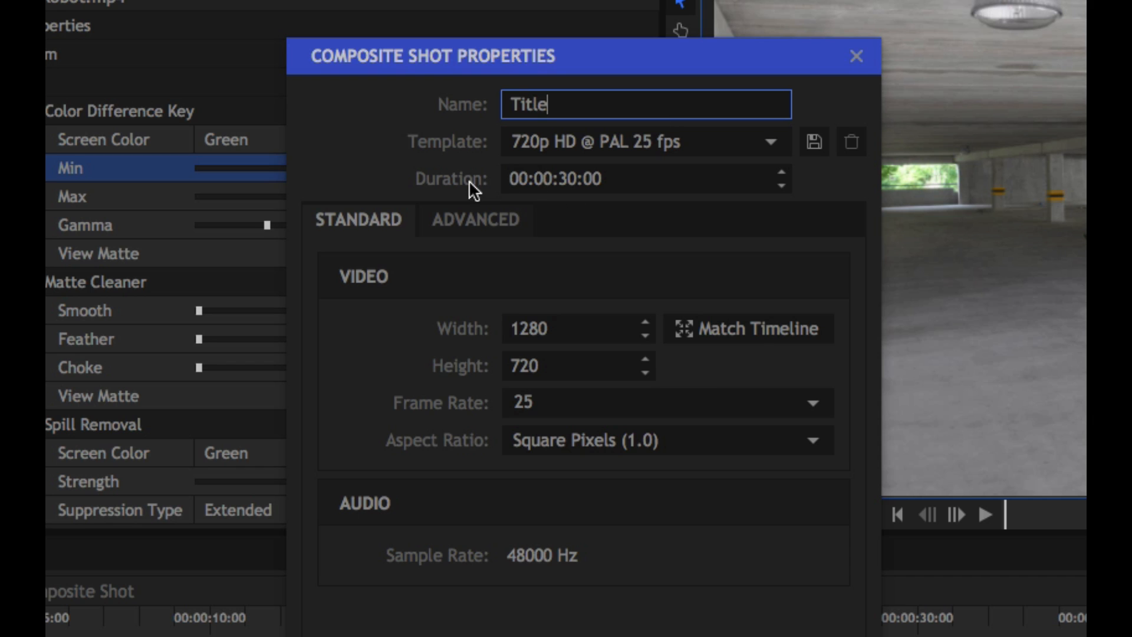
pyautogui.click(577, 181)
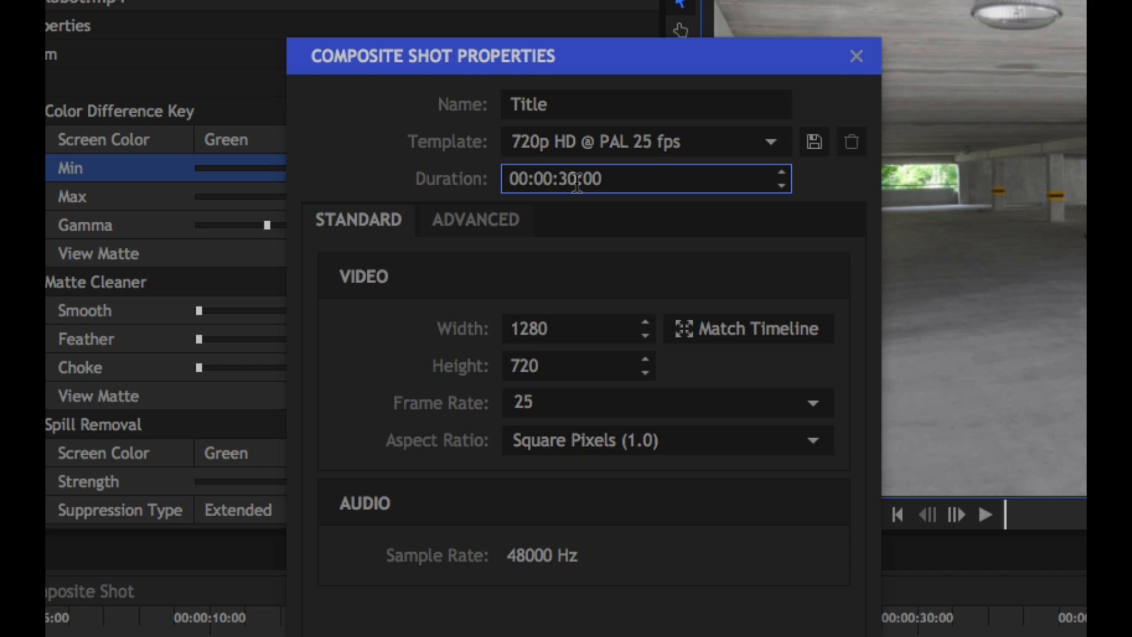
pyautogui.press('BackSpace')
pyautogui.press('BackSpace')
pyautogui.write('05')
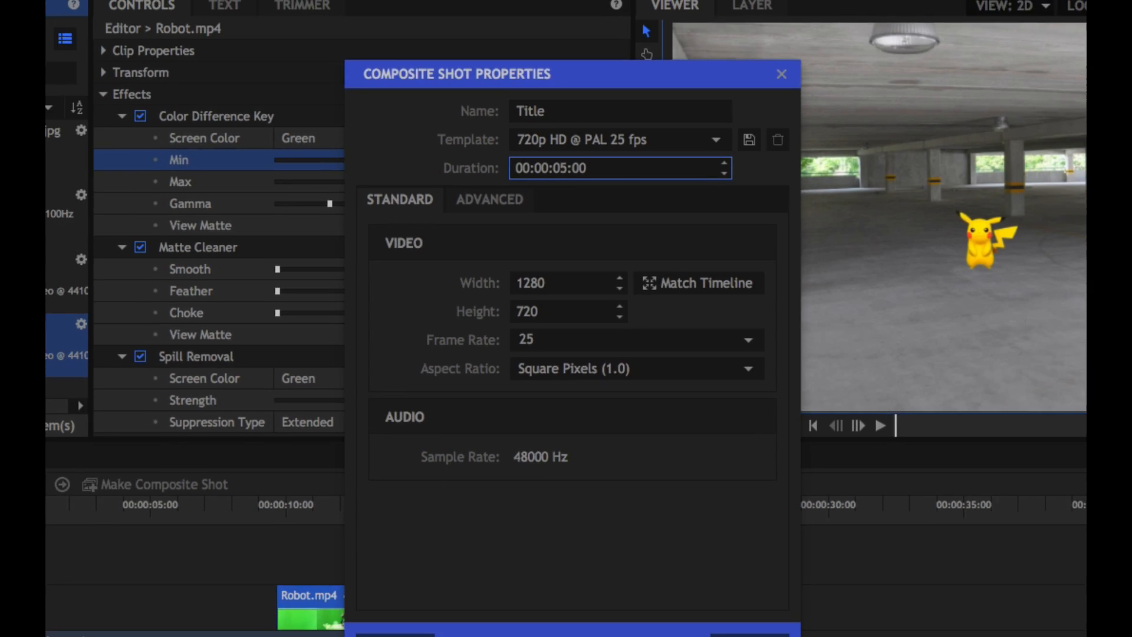
pyautogui.press('Return')
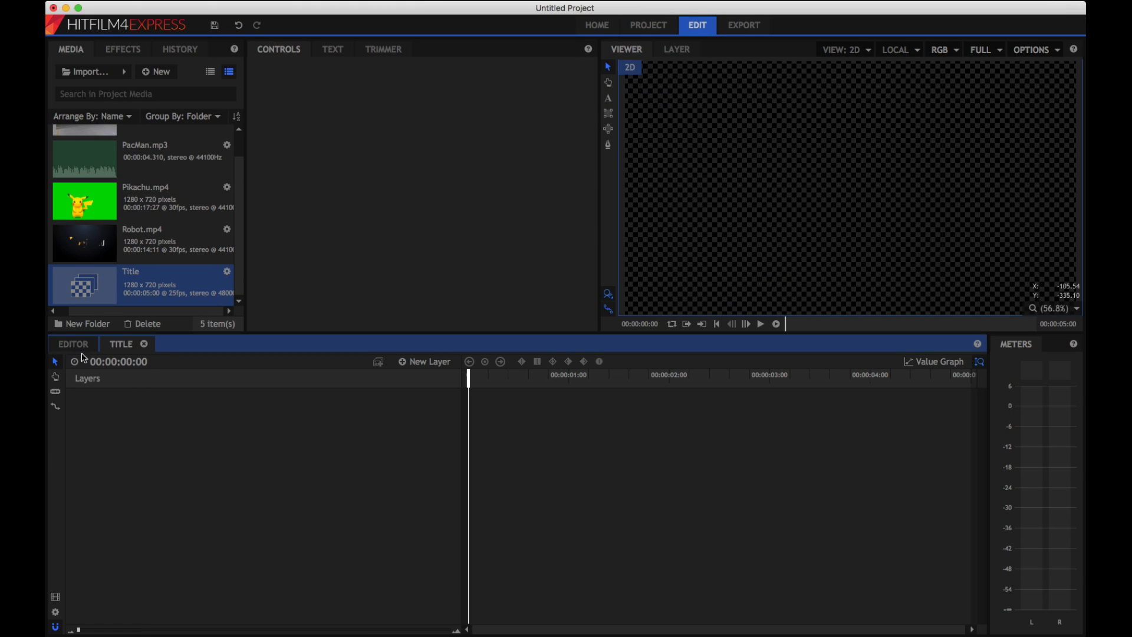
# - Add a wide text box across the lower part of the Title composite shot reading "Pokemon Gone"
pyautogui.click(76, 348)
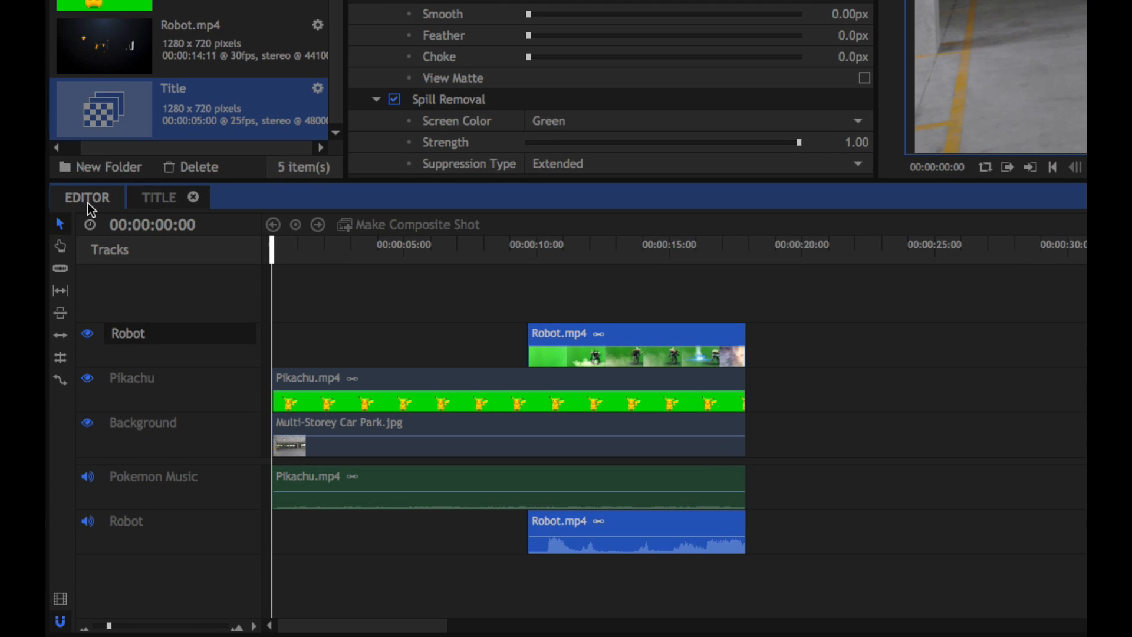
pyautogui.click(154, 200)
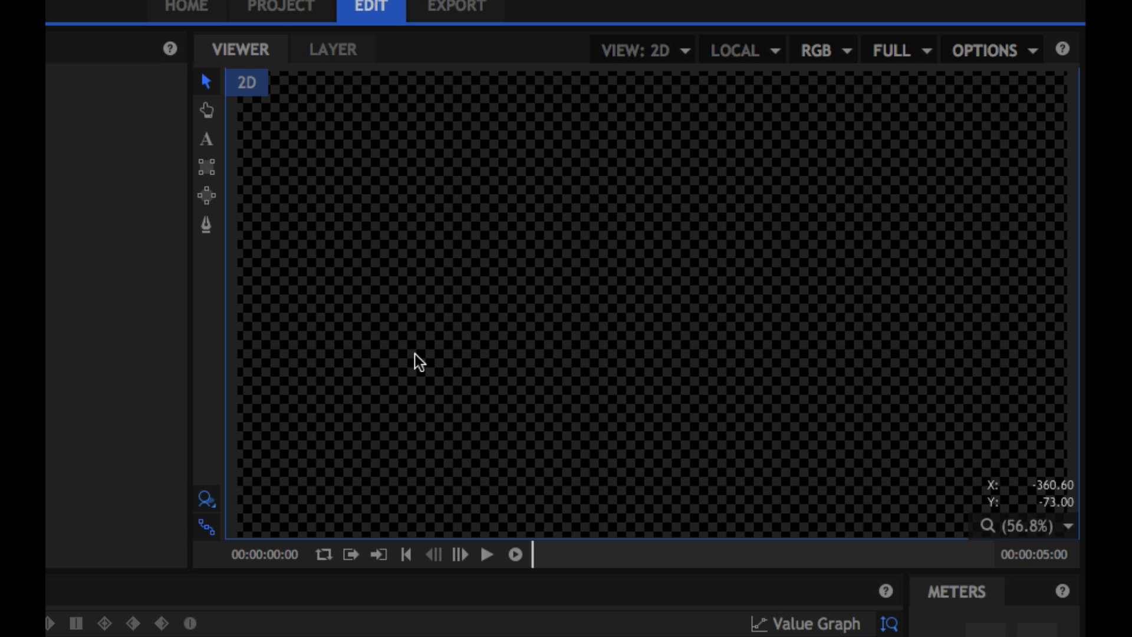
pyautogui.click(207, 141)
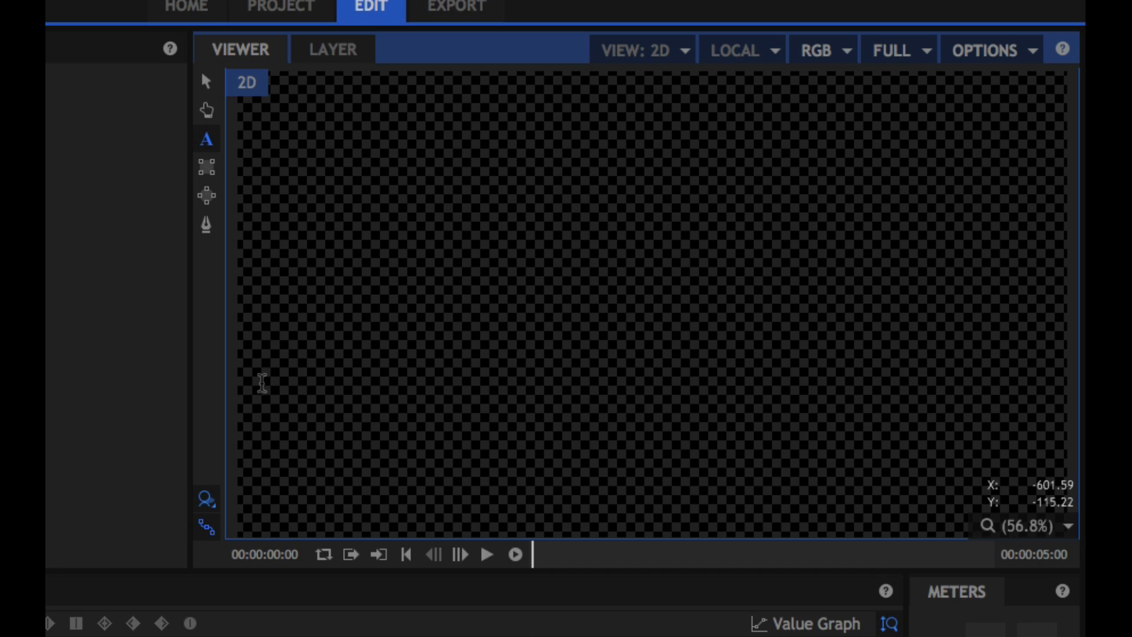
pyautogui.moveTo(263, 380); pyautogui.dragTo(1036, 499)
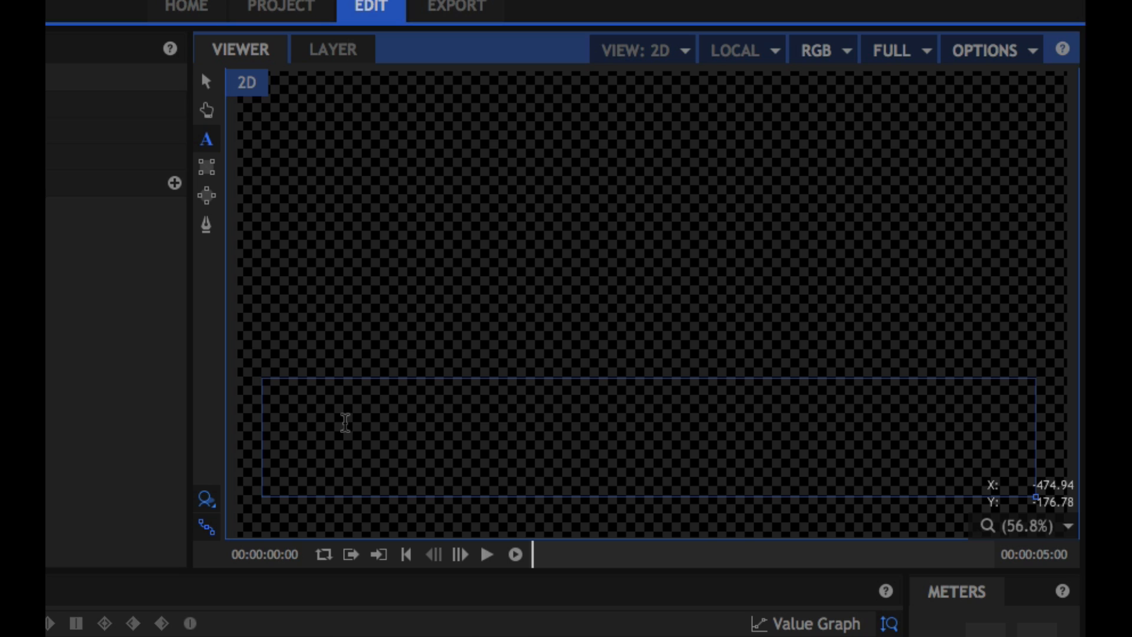
pyautogui.write('Poke')
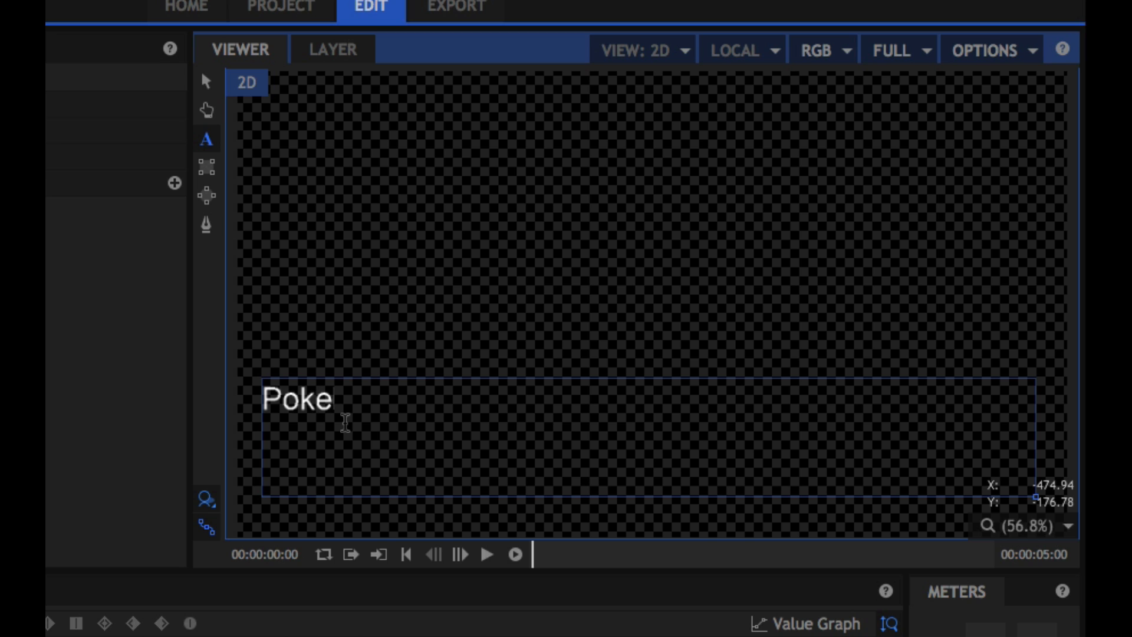
pyautogui.write('mon Gone')
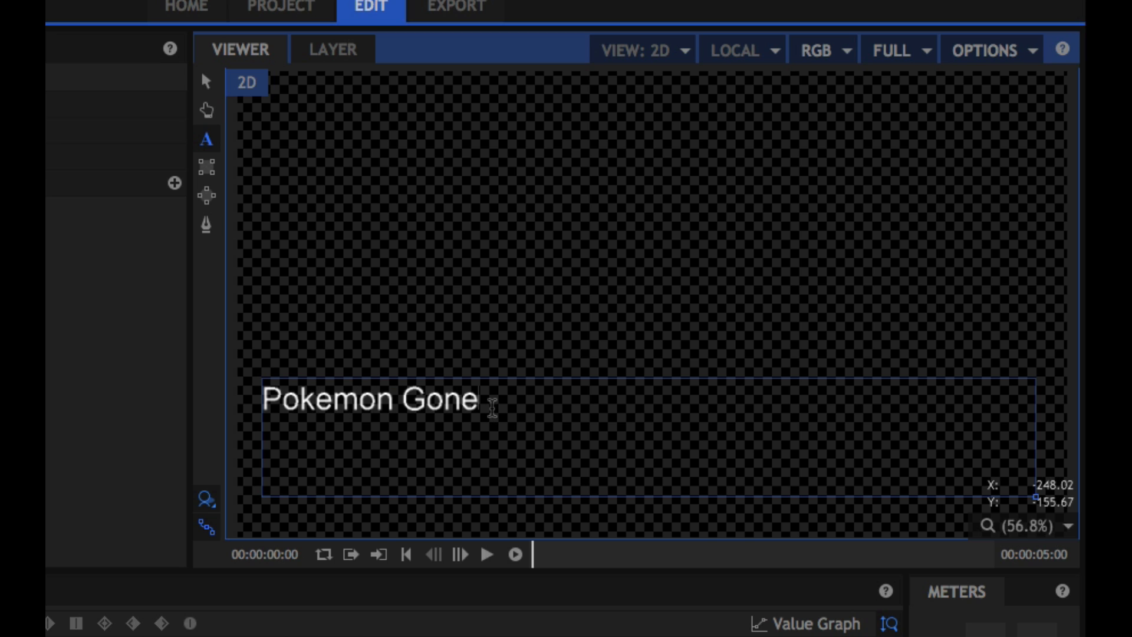
# - Centre the "Pokemon Gone" text and change its font to American Typewriter
pyautogui.moveTo(492, 409); pyautogui.dragTo(272, 401)
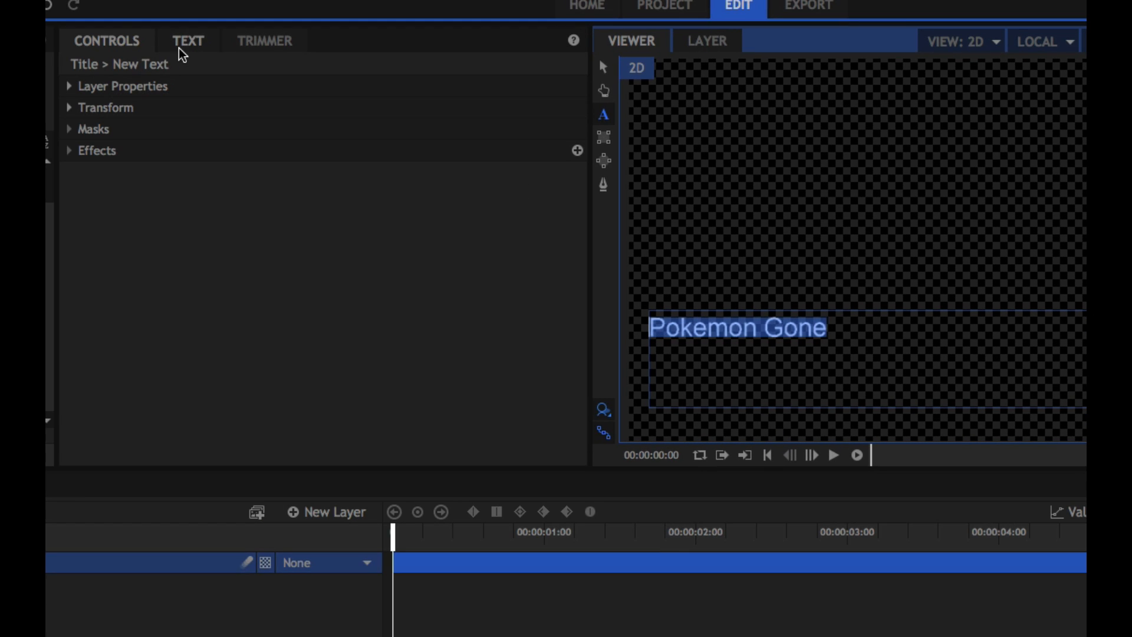
pyautogui.click(180, 50)
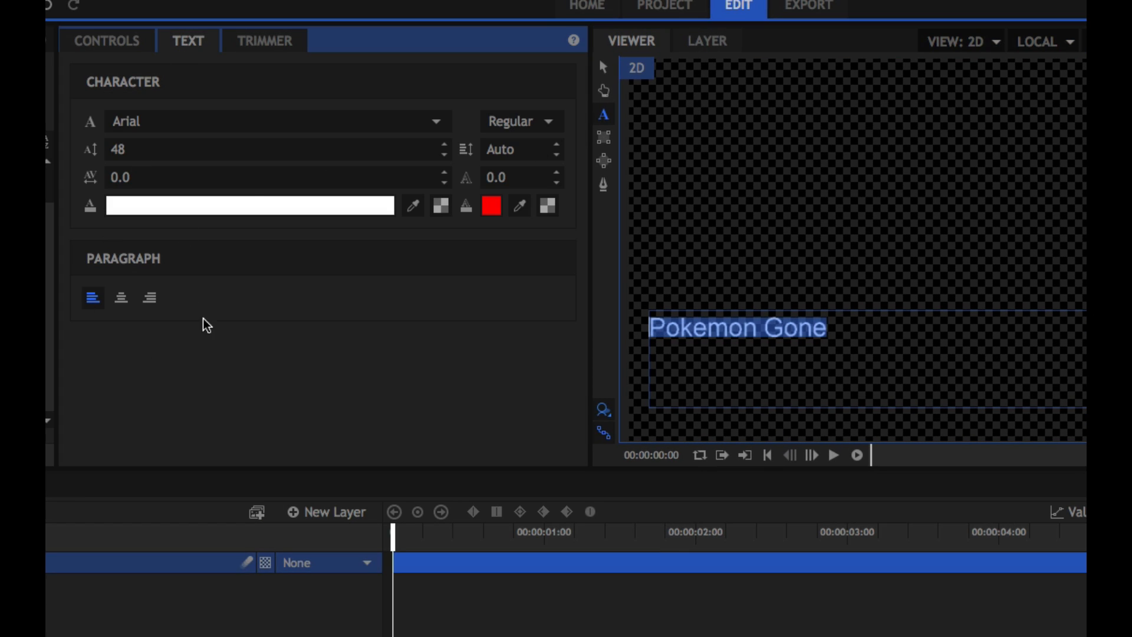
pyautogui.click(125, 302)
pyautogui.click(148, 121)
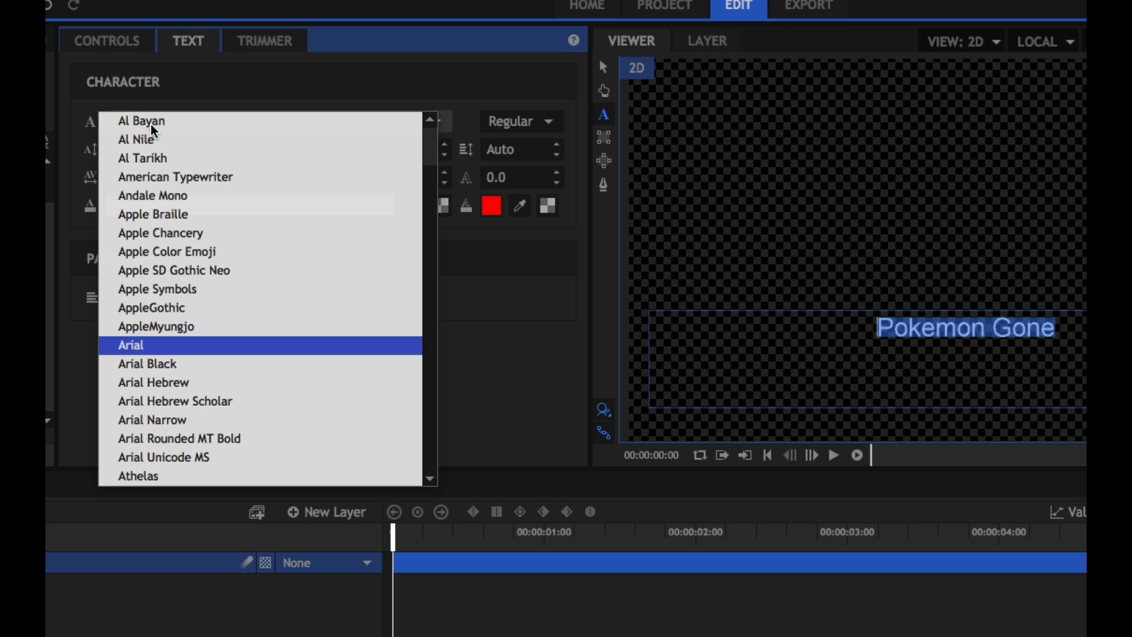
pyautogui.click(167, 182)
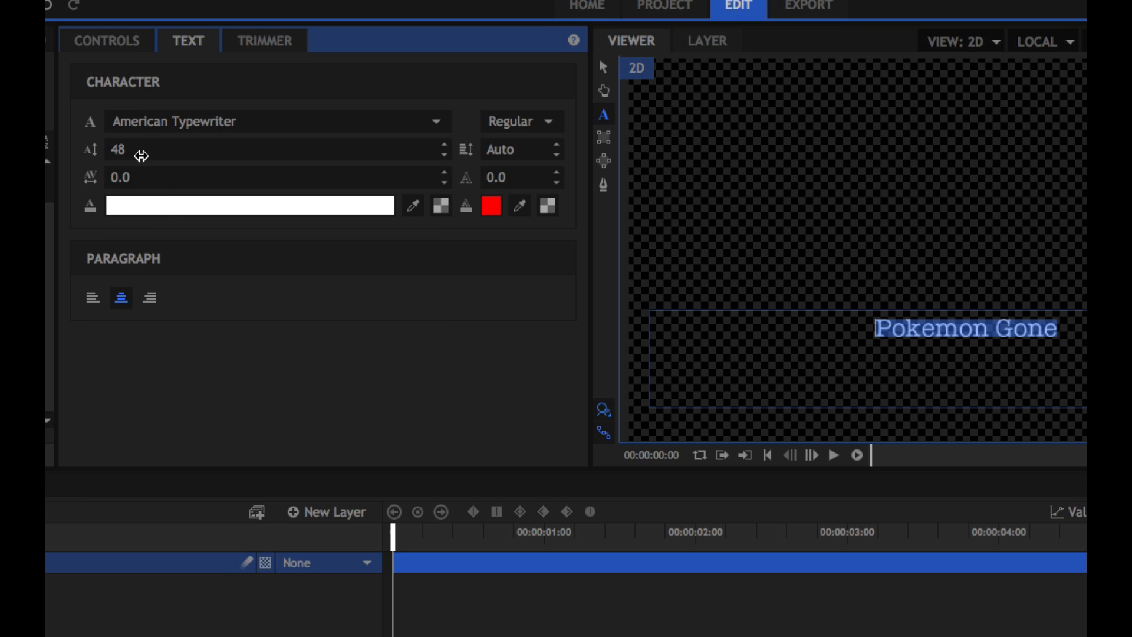
# - Try font sizes of 60 and 120 on the selected title text
pyautogui.click(444, 148)
pyautogui.click(444, 147)
pyautogui.click(444, 147)
pyautogui.click(444, 148)
pyautogui.click(445, 147)
pyautogui.click(445, 148)
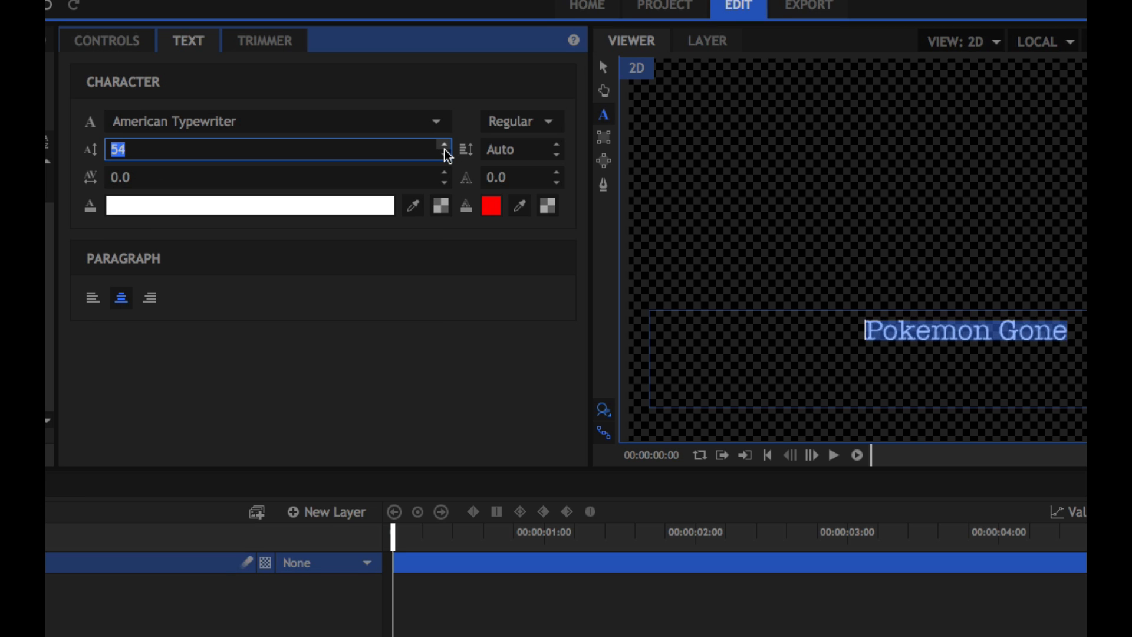
pyautogui.doubleClick(445, 147)
pyautogui.doubleClick(445, 148)
pyautogui.doubleClick(444, 147)
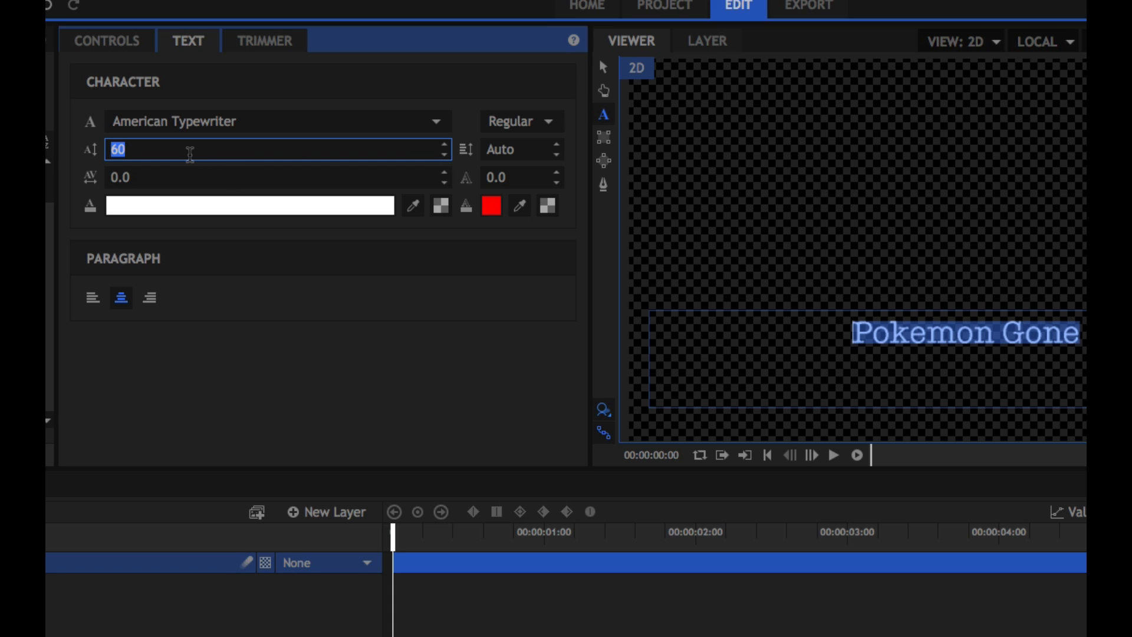
pyautogui.write('120')
pyautogui.press('Return')
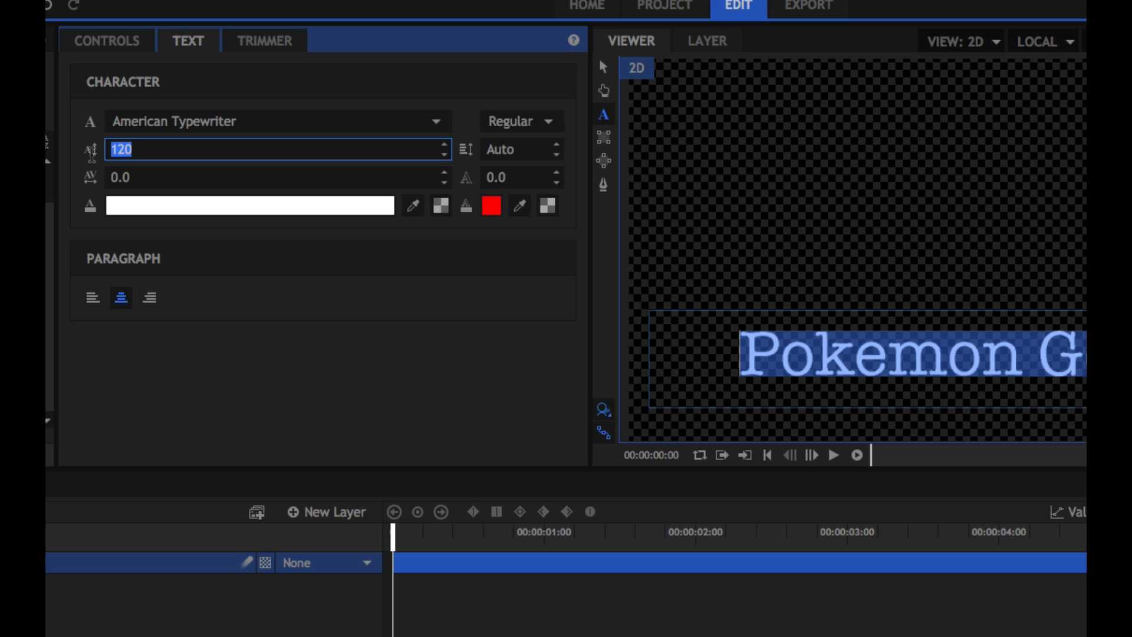
# - Set the title text's font size to 140 and nudge the text slightly lower in the frame
pyautogui.write('140')
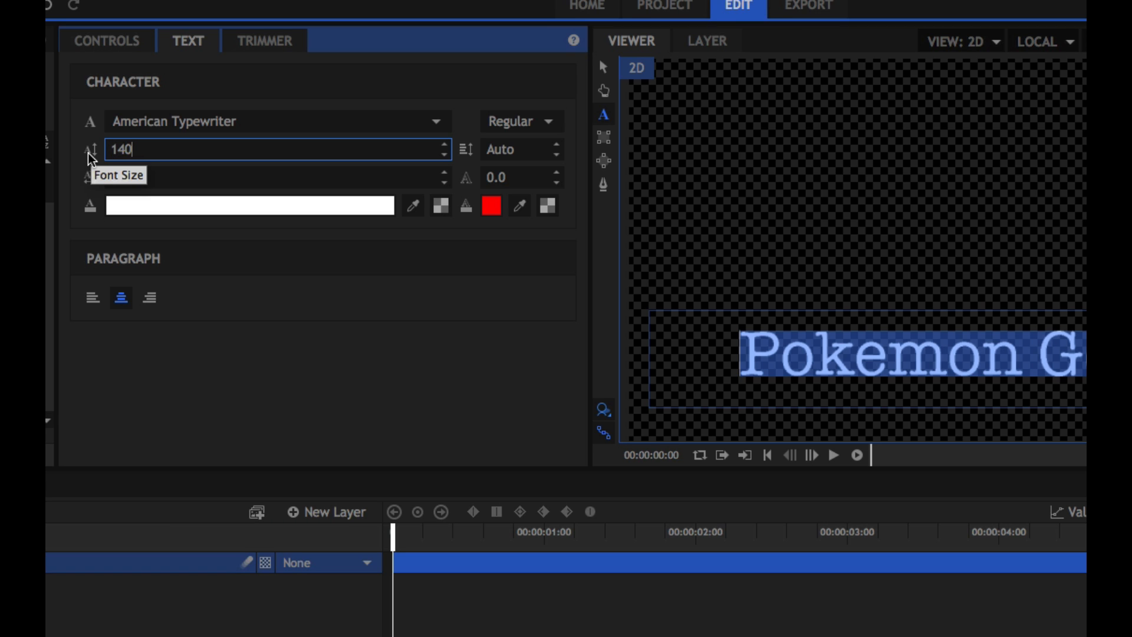
pyautogui.press('Return')
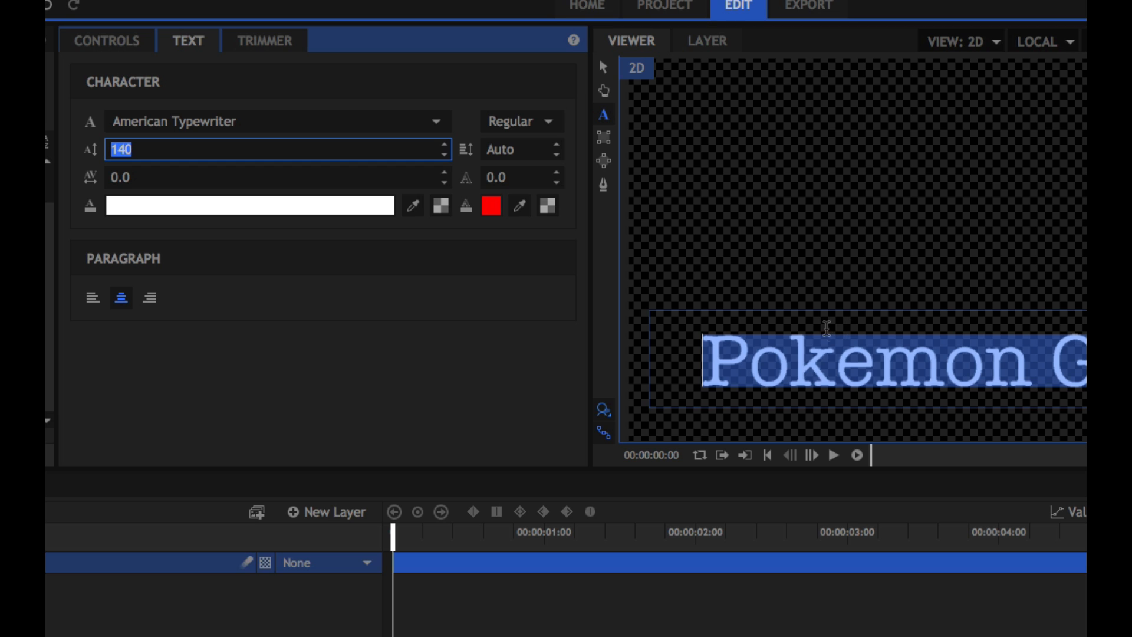
pyautogui.click(882, 361)
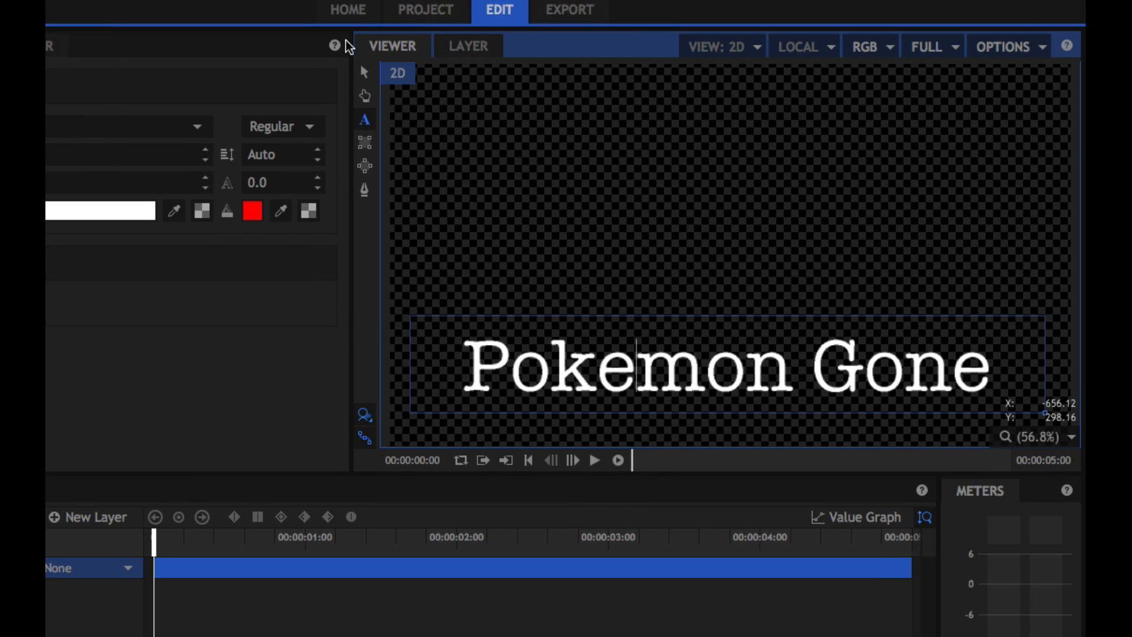
pyautogui.click(364, 72)
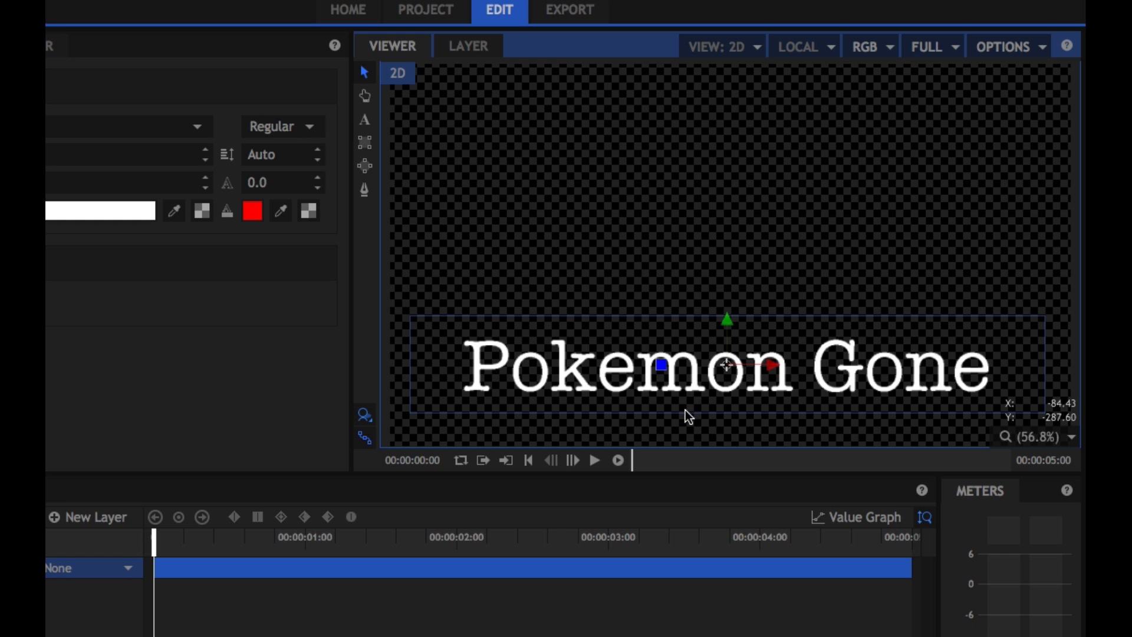
pyautogui.moveTo(693, 389); pyautogui.dragTo(695, 398)
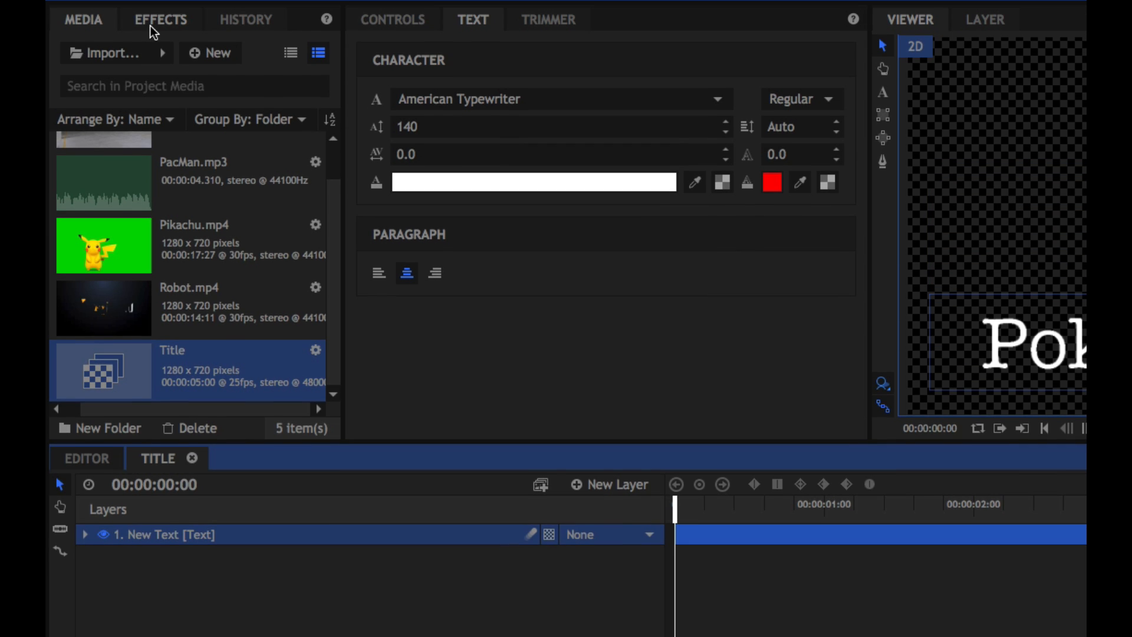
# - Find the Drop Shadow effect, apply it to the text layer and show its settings
pyautogui.click(153, 31)
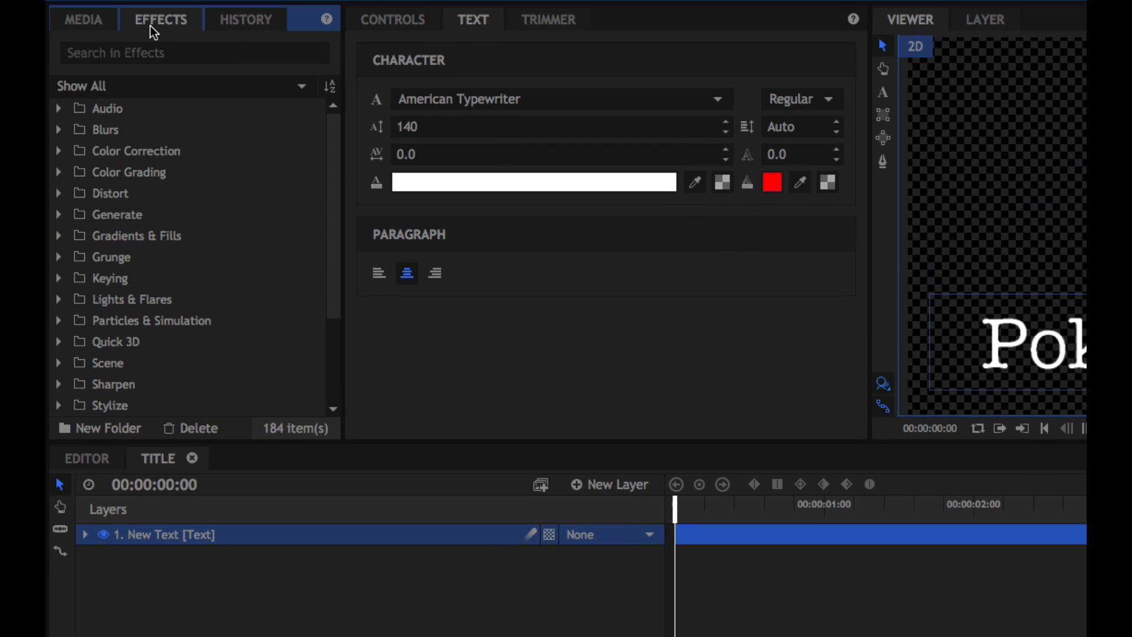
pyautogui.click(143, 54)
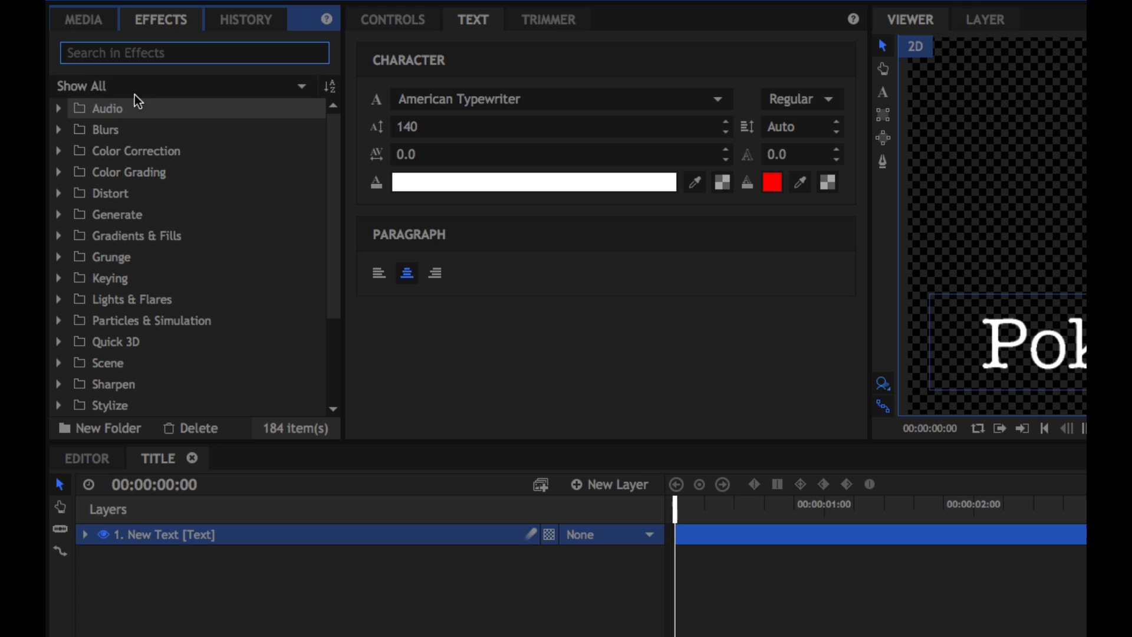
pyautogui.write('shad')
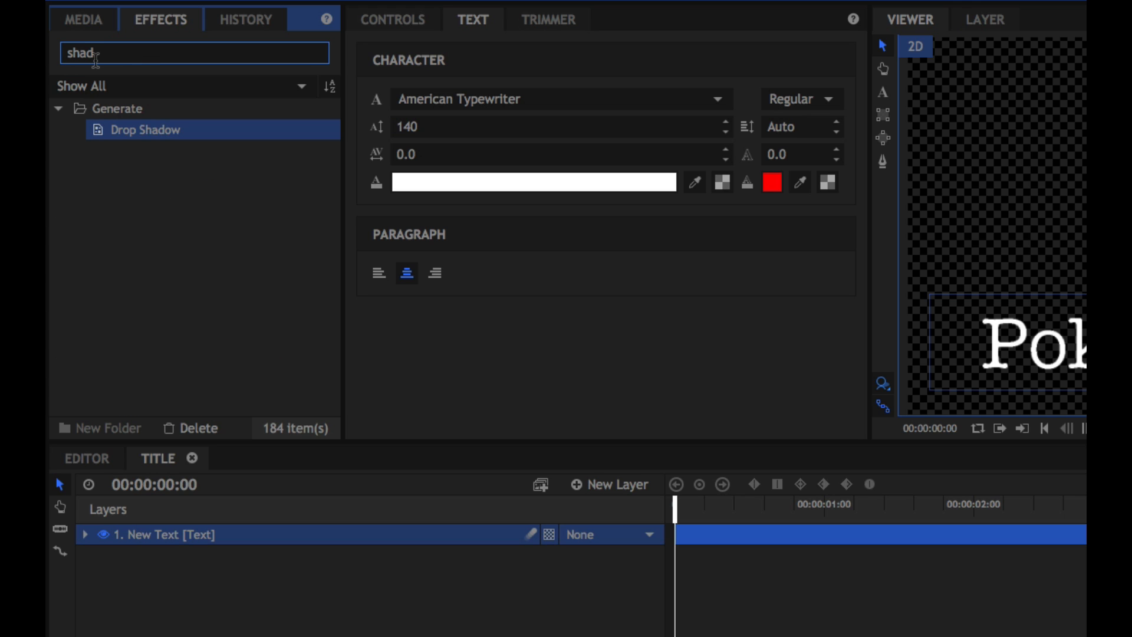
pyautogui.click(123, 136)
pyautogui.moveTo(125, 135); pyautogui.dragTo(691, 544)
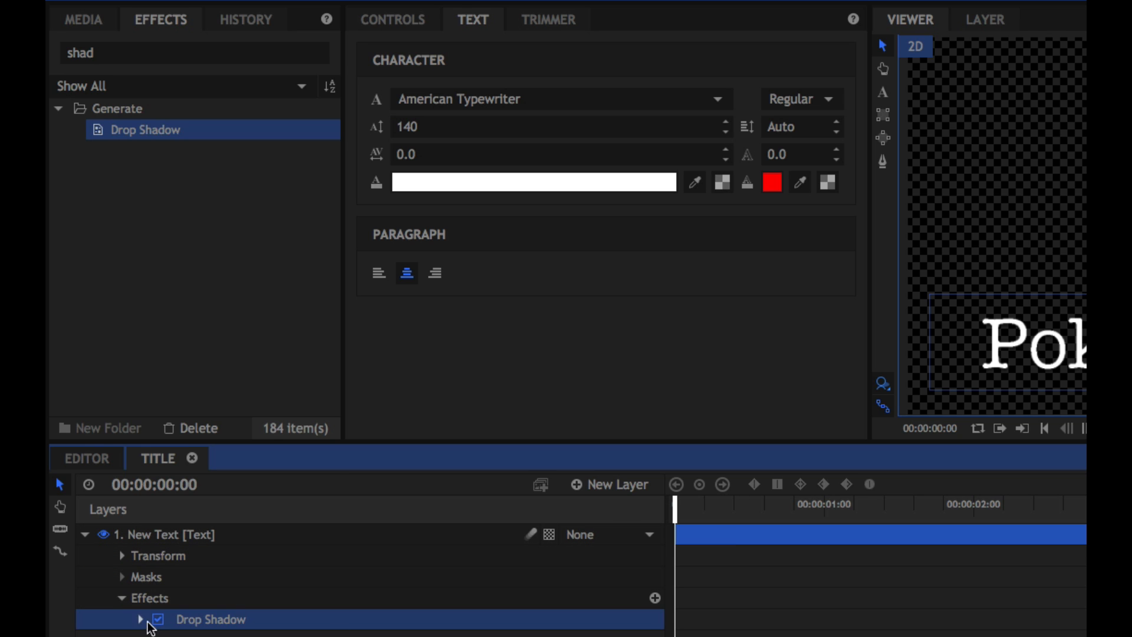
pyautogui.click(395, 21)
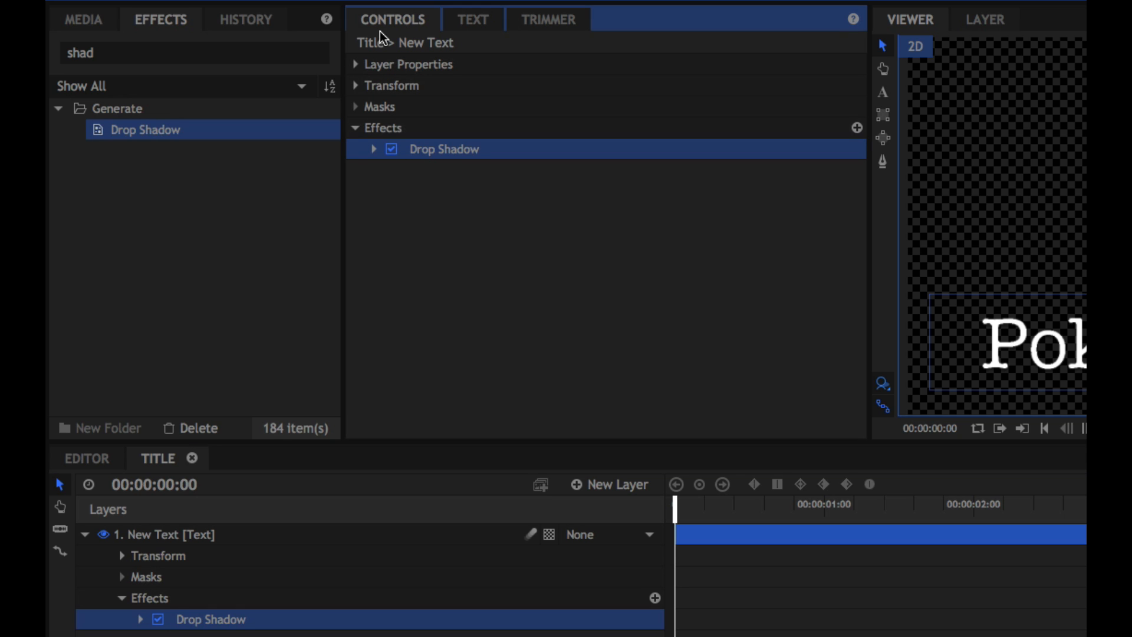
pyautogui.click(377, 154)
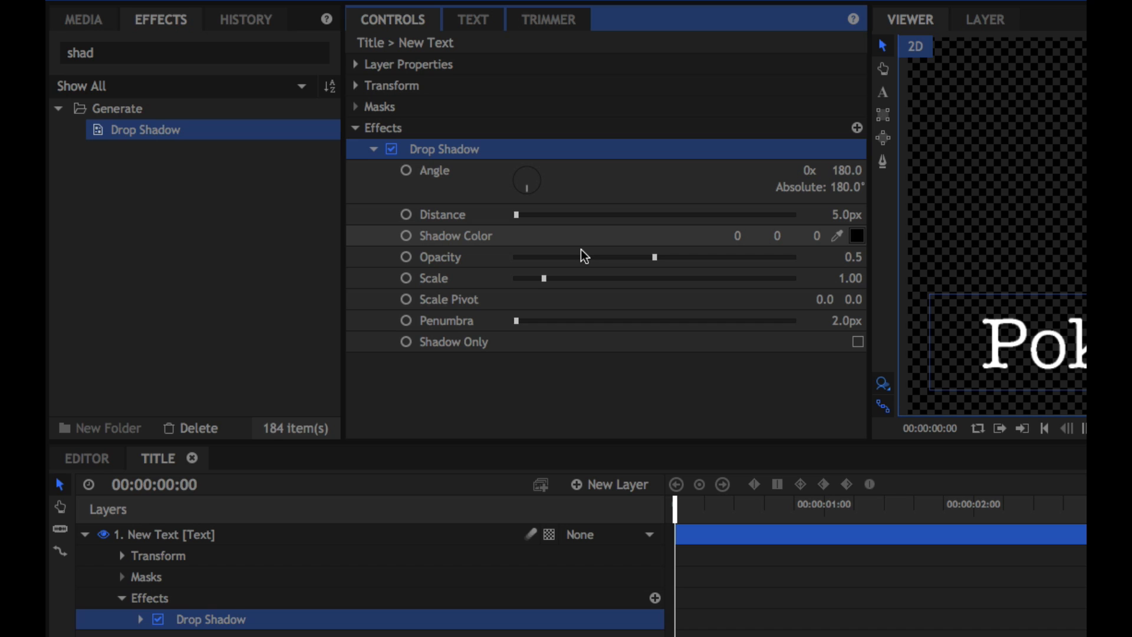
# - Place the Title composite shot at the start of the editor timeline, on a new video track above the Robot track
pyautogui.click(91, 22)
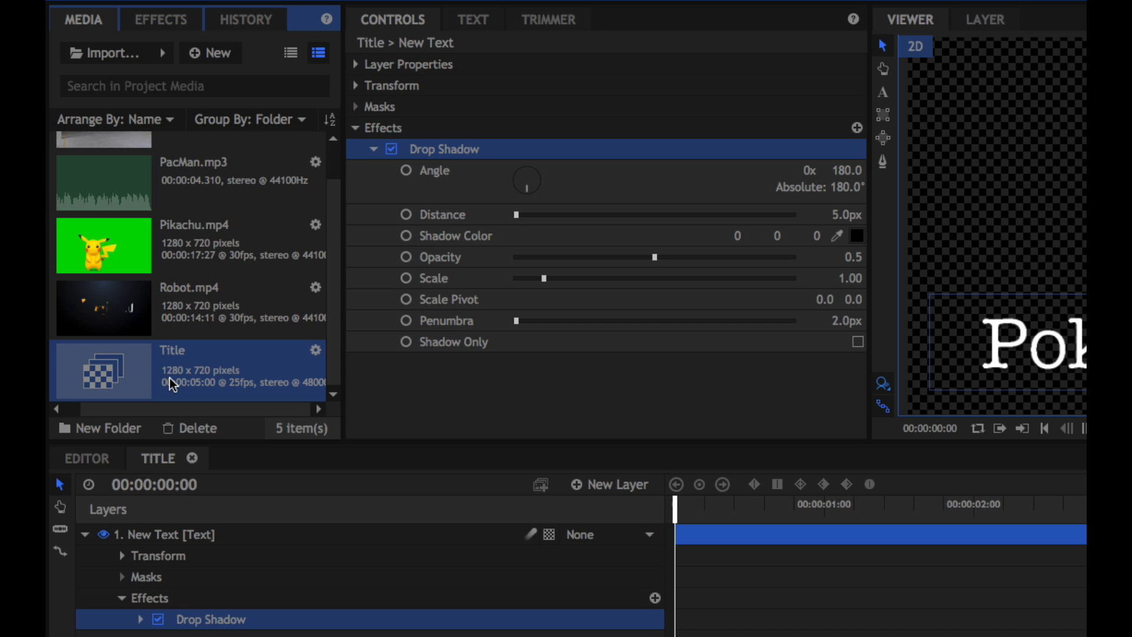
pyautogui.click(93, 463)
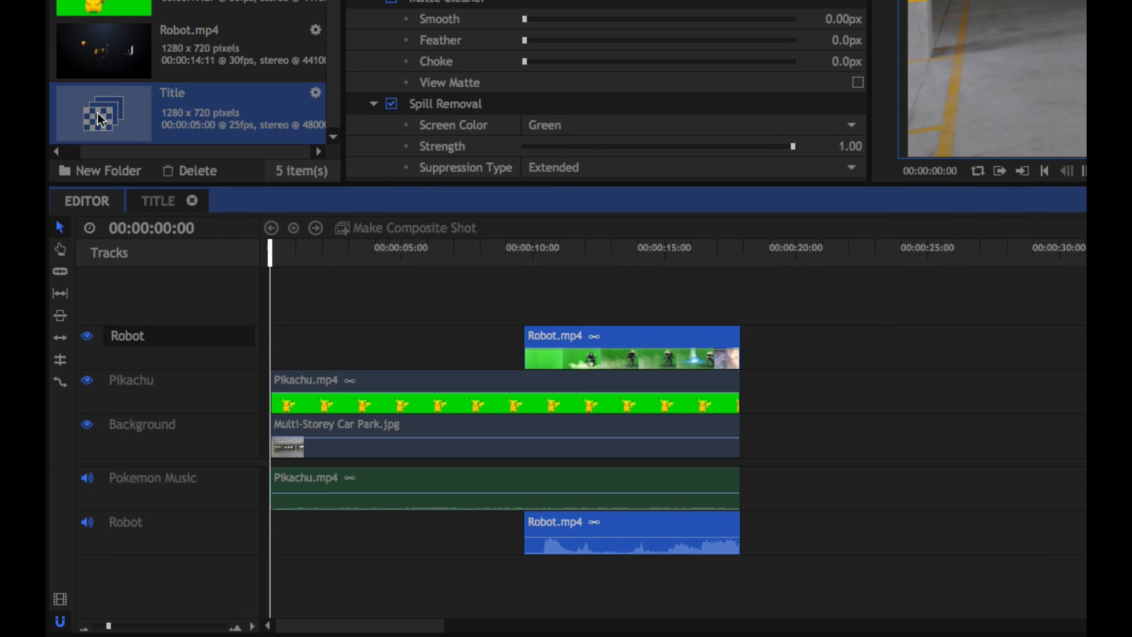
pyautogui.moveTo(97, 115); pyautogui.dragTo(276, 314)
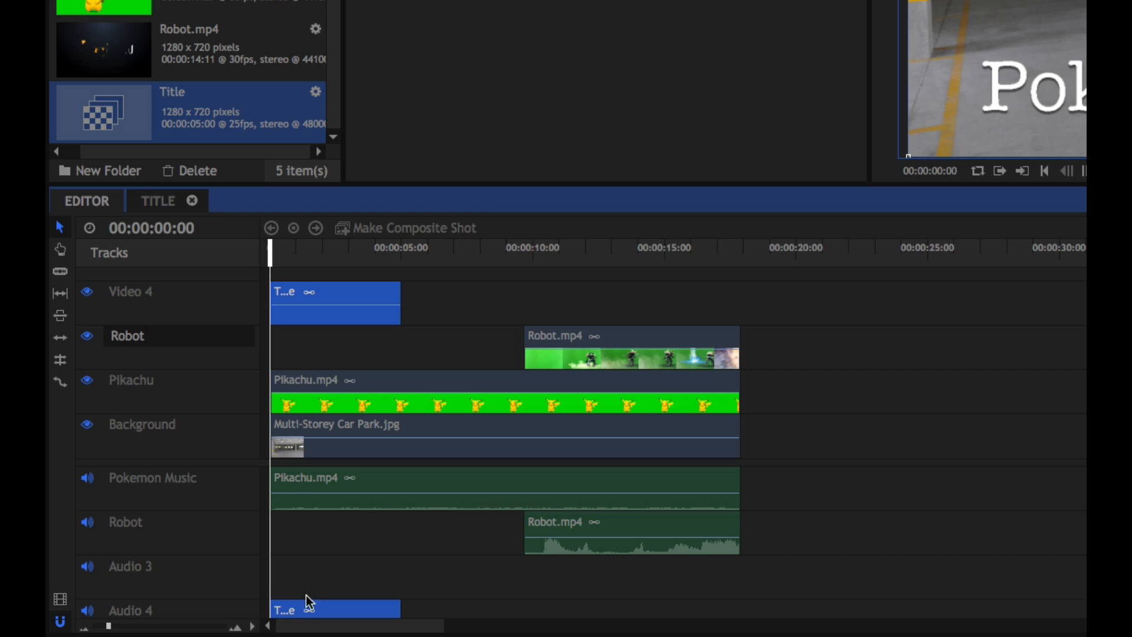
pyautogui.scroll(-1, 350, 565)
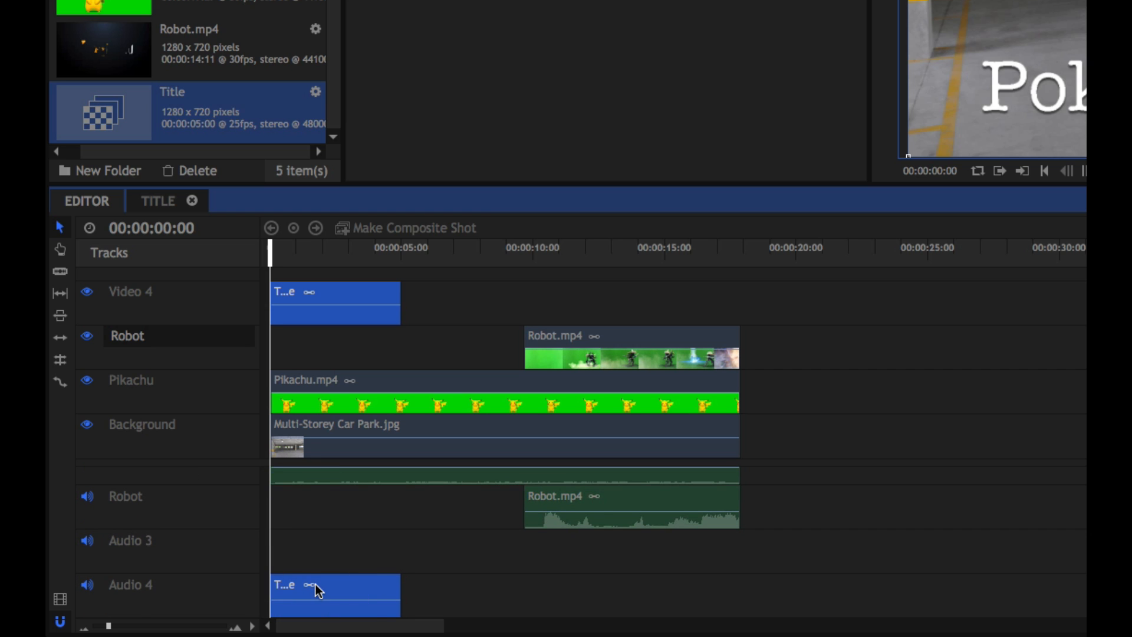
# - Delete the Audio 4 track with its title clip and the empty Audio 3 track from the editor timeline
pyautogui.rightClick(175, 600)
pyautogui.click(213, 557)
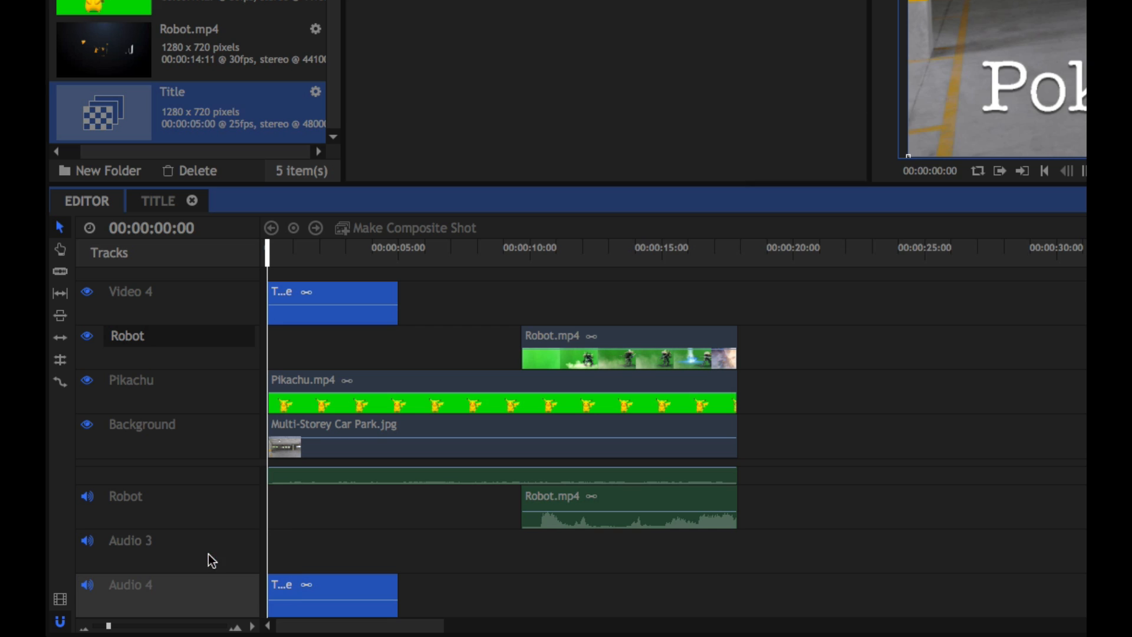
pyautogui.click(940, 189)
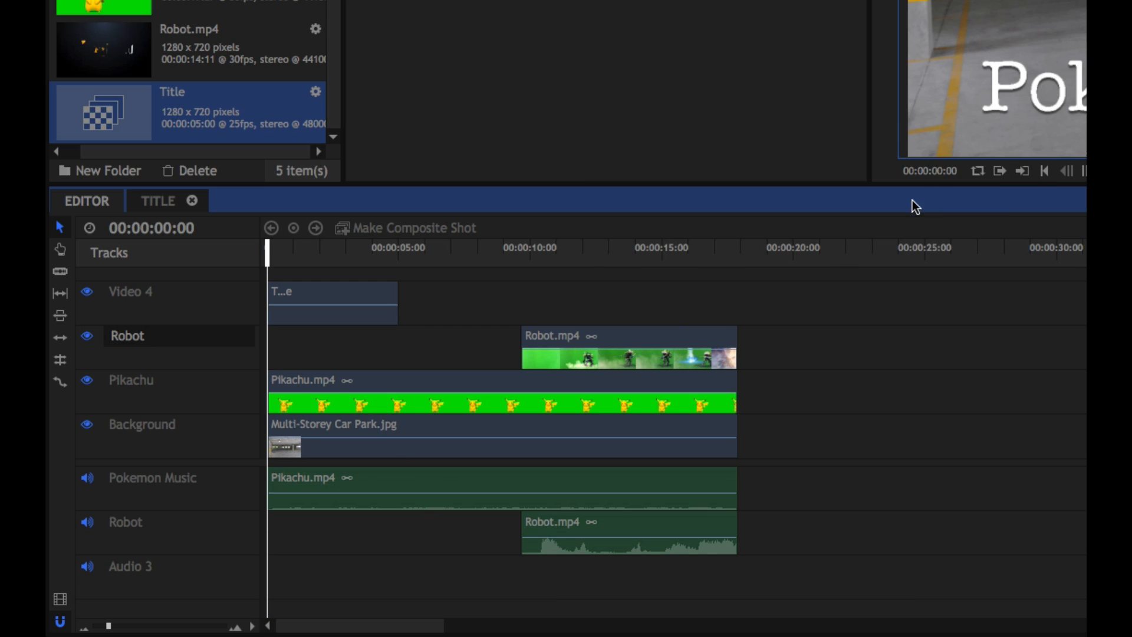
pyautogui.rightClick(208, 577)
pyautogui.click(259, 534)
# - Clear the effects search and expand the Dissolve group of the video transitions, with the title clip selected
pyautogui.click(306, 314)
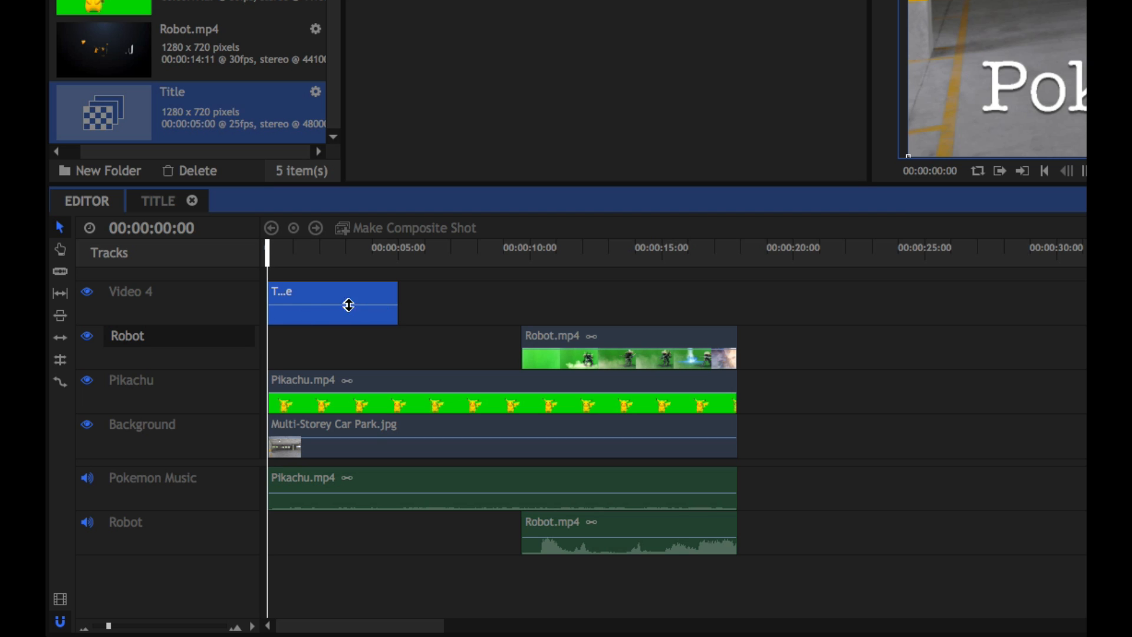
pyautogui.hscroll(-1, 373, 353)
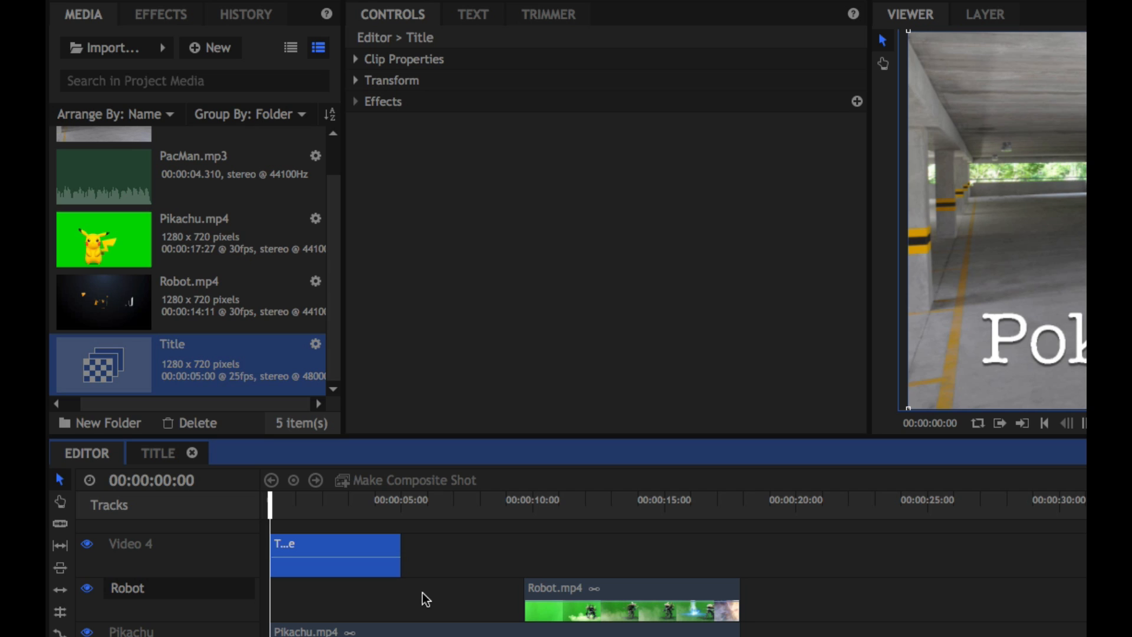
pyautogui.click(158, 22)
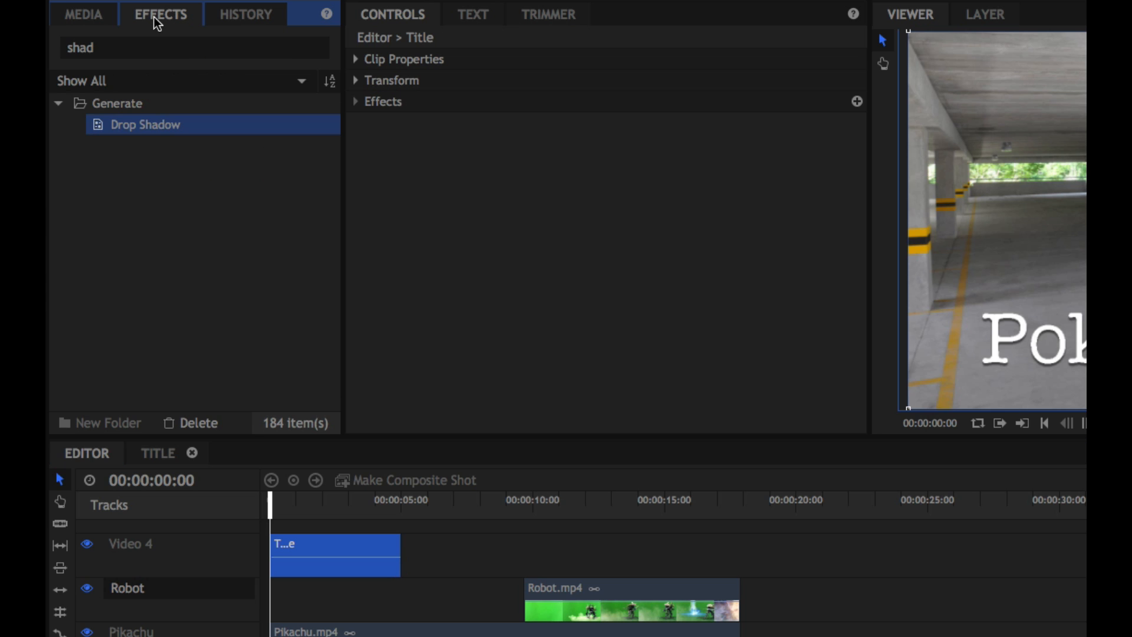
pyautogui.click(124, 55)
pyautogui.moveTo(125, 55); pyautogui.dragTo(50, 54)
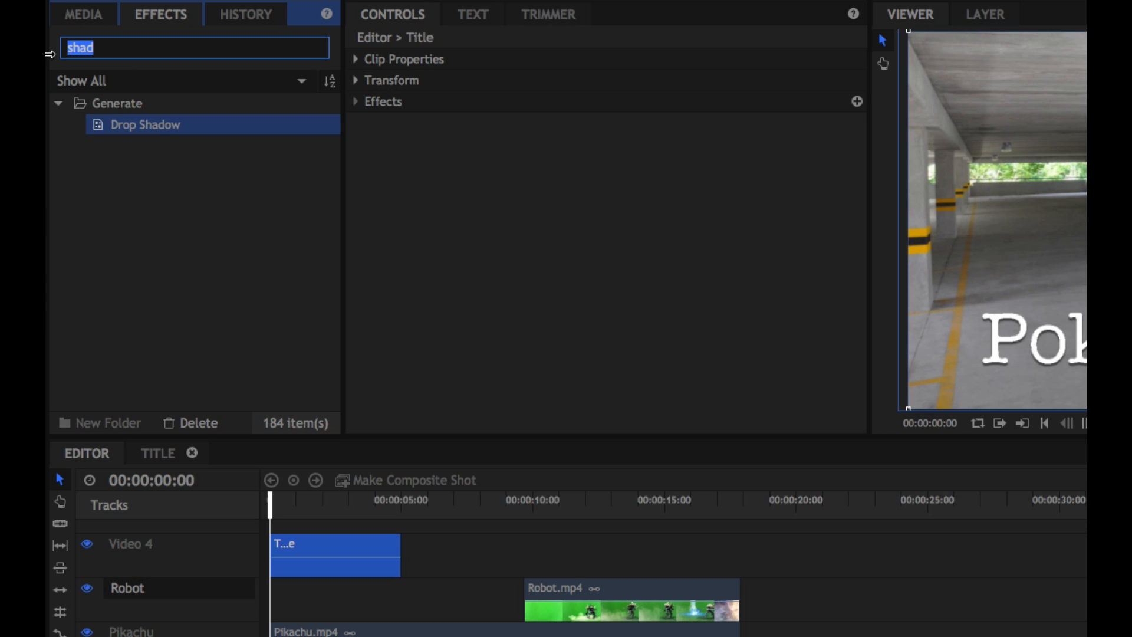
pyautogui.press('BackSpace')
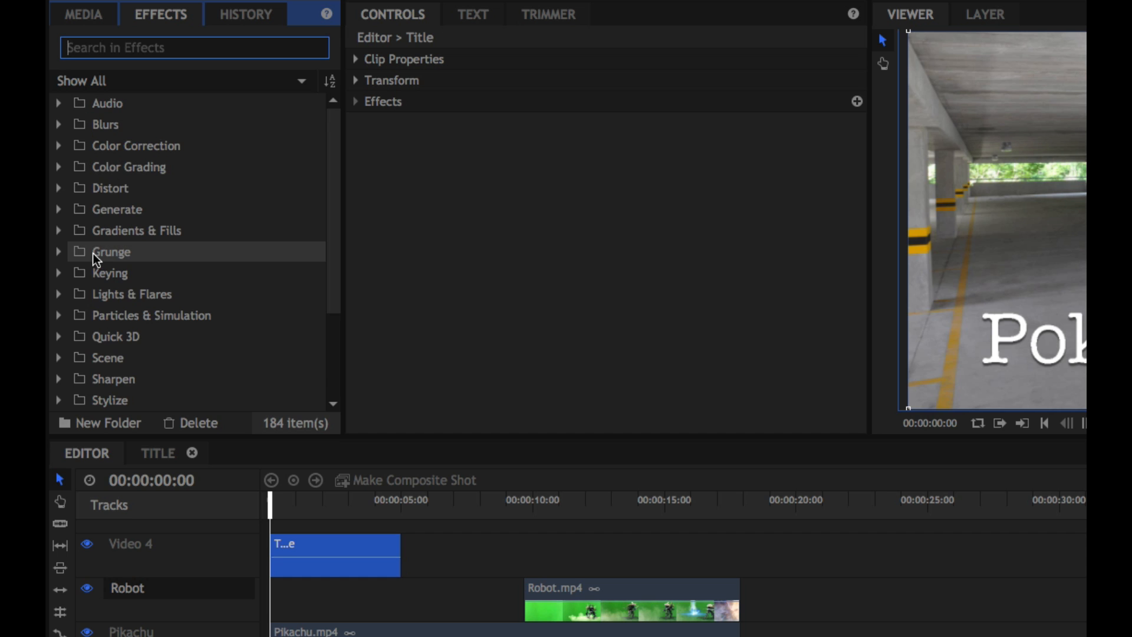
pyautogui.scroll(-5, 96, 257)
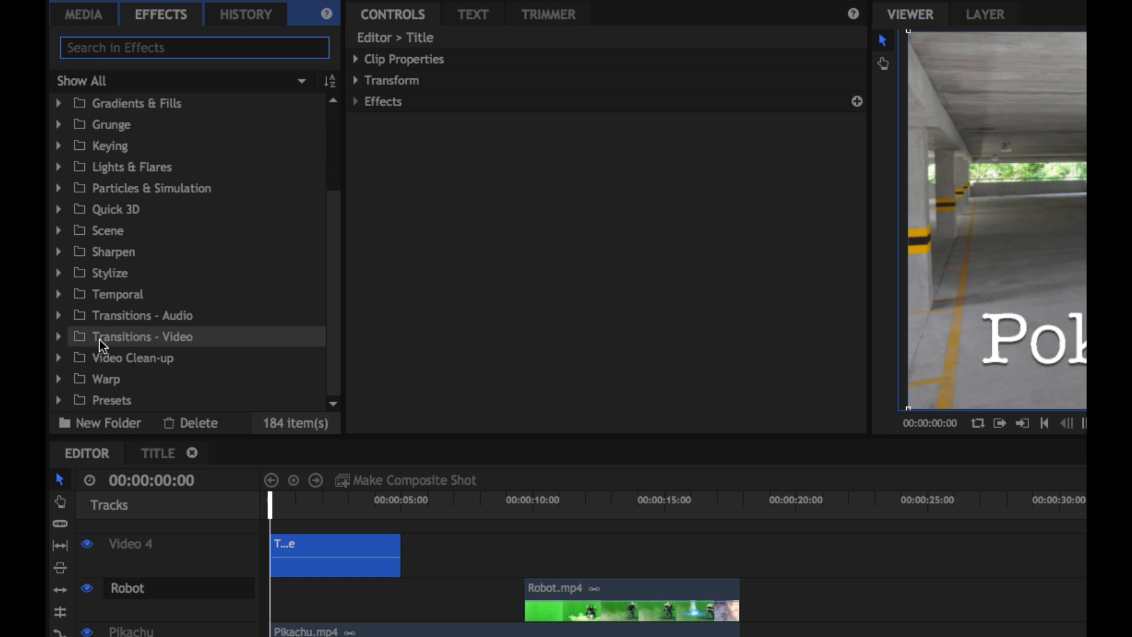
pyautogui.click(58, 338)
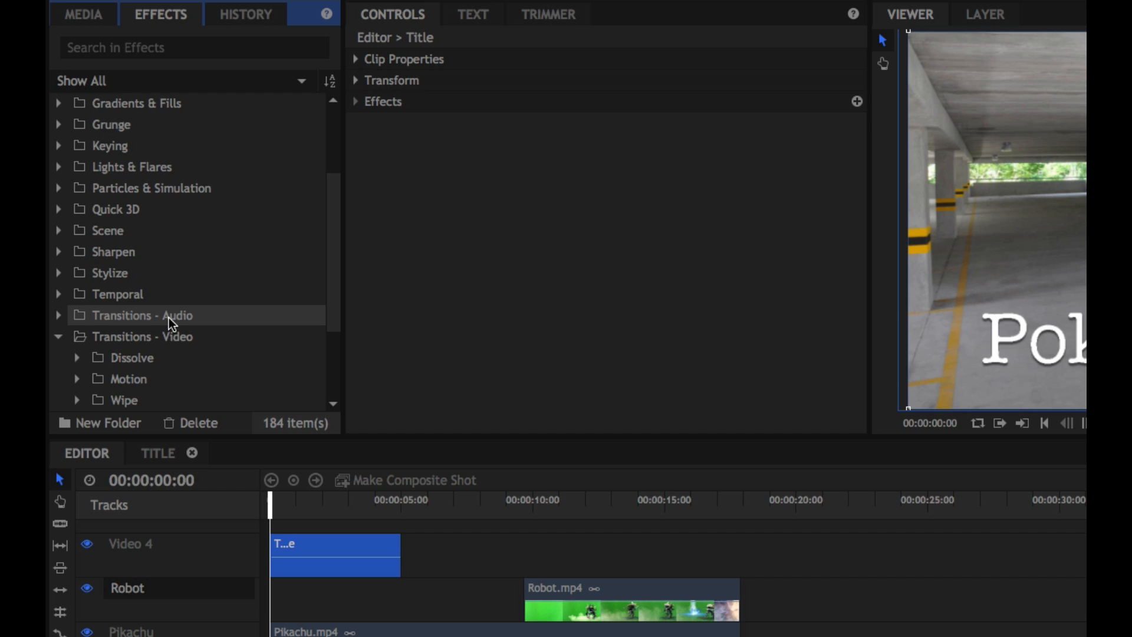
pyautogui.scroll(-2, 169, 317)
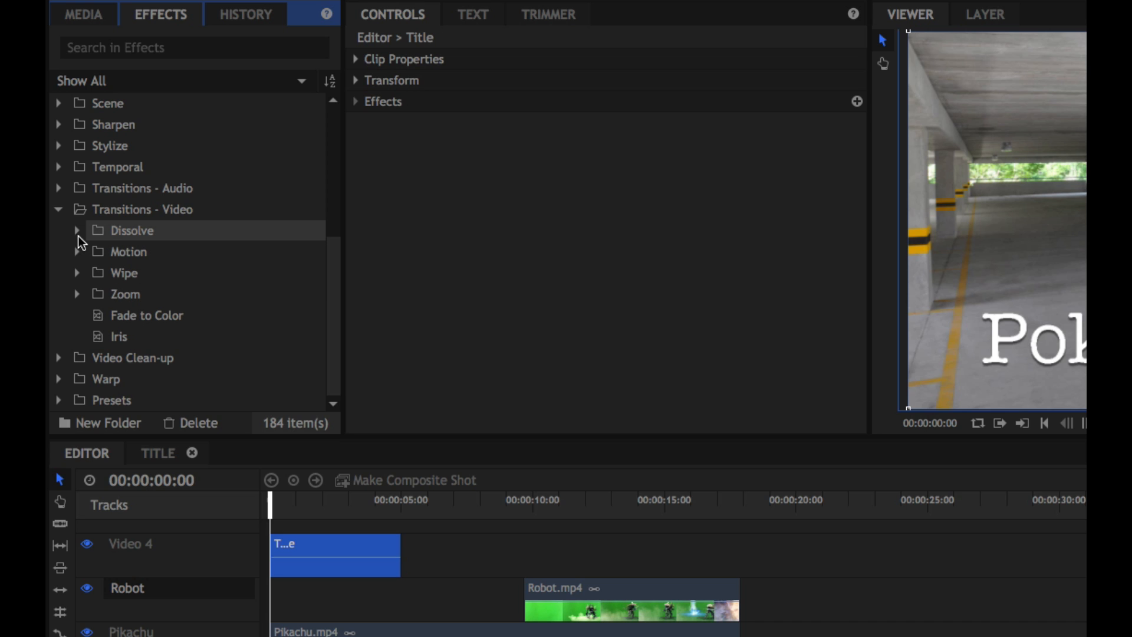
pyautogui.click(78, 236)
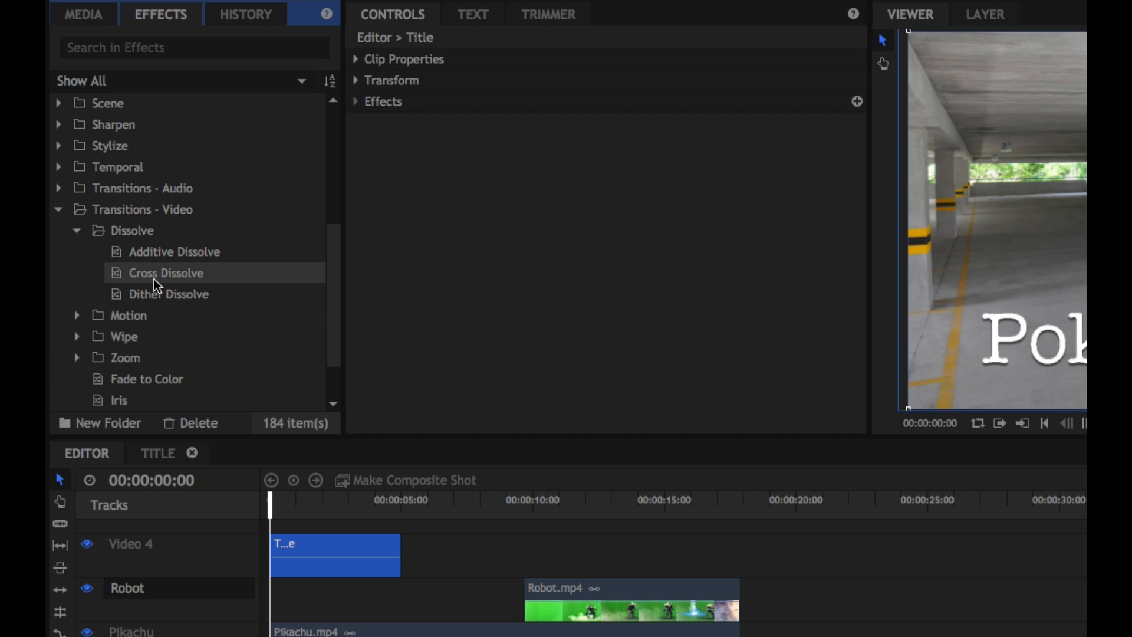
# - Add a Cross Dissolve transition to the start of the title clip on the Video 4 track
pyautogui.moveTo(154, 278); pyautogui.dragTo(292, 540)
pyautogui.click(283, 552)
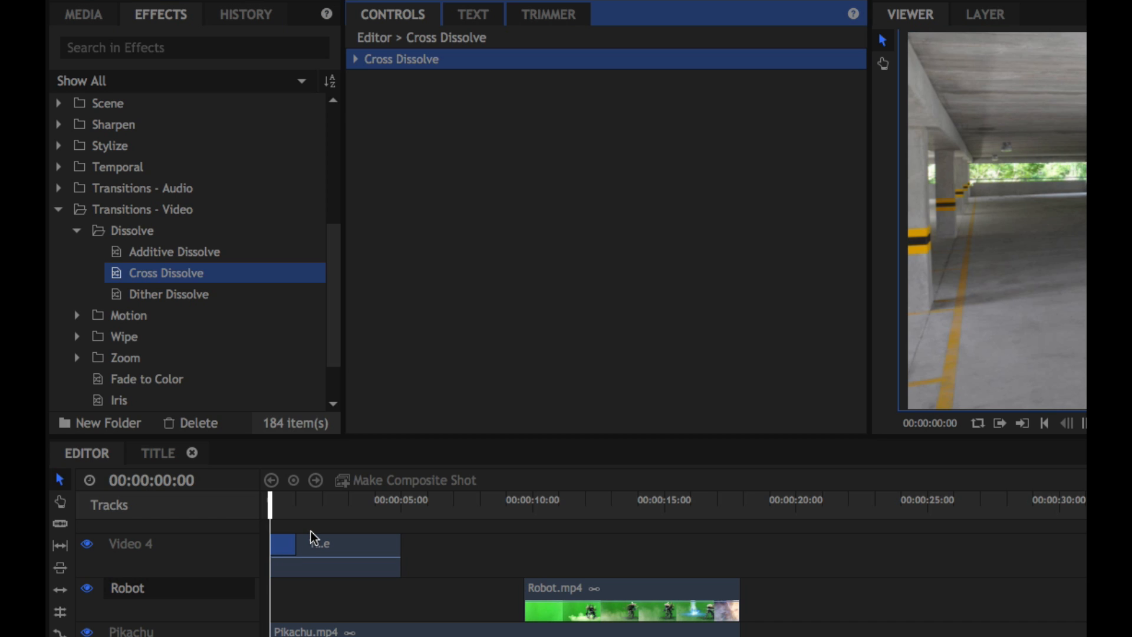
pyautogui.click(271, 508)
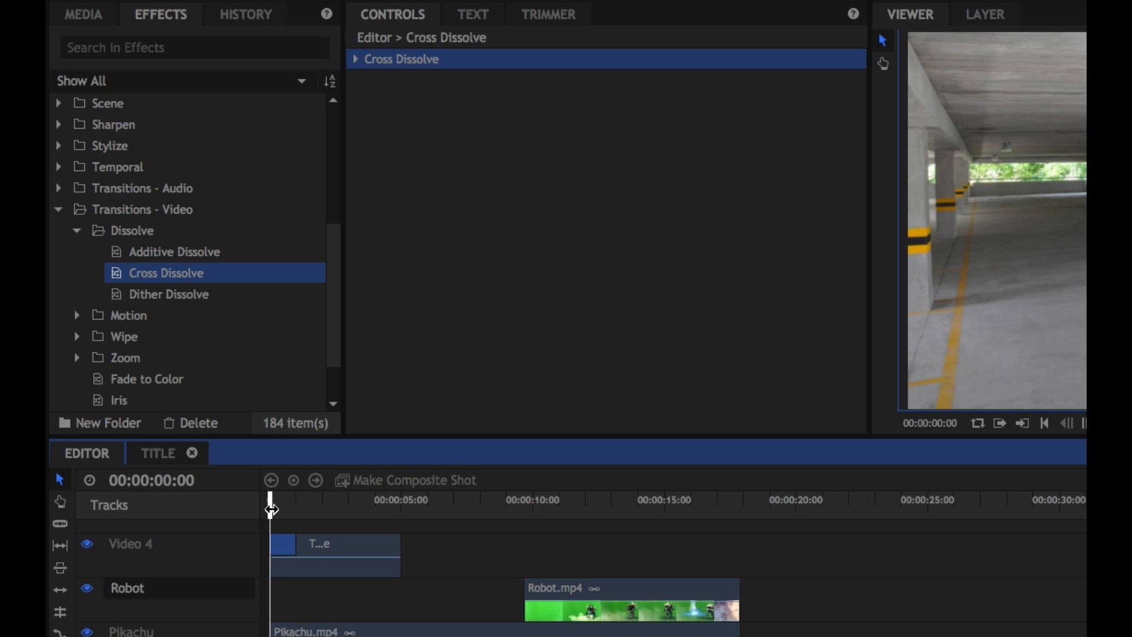
pyautogui.moveTo(271, 508)
pyautogui.mouseDown()
pyautogui.moveTo(300, 508)
pyautogui.moveTo(271, 507)
pyautogui.mouseUp()
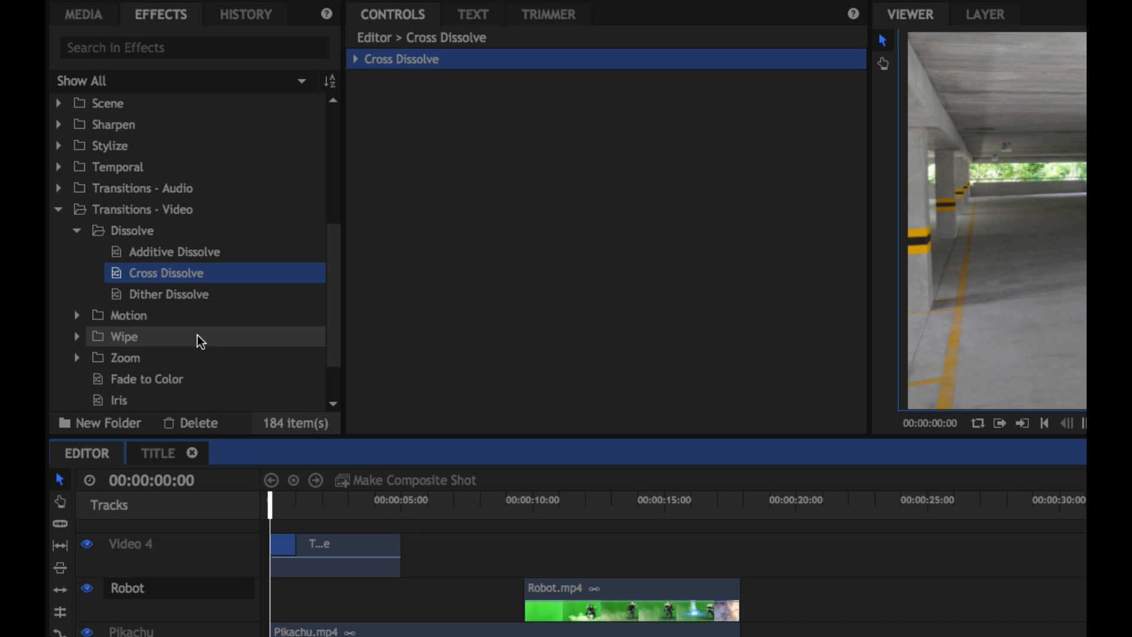
# - Add a Slide transition from the Motion group to the end of the title clip
pyautogui.click(77, 315)
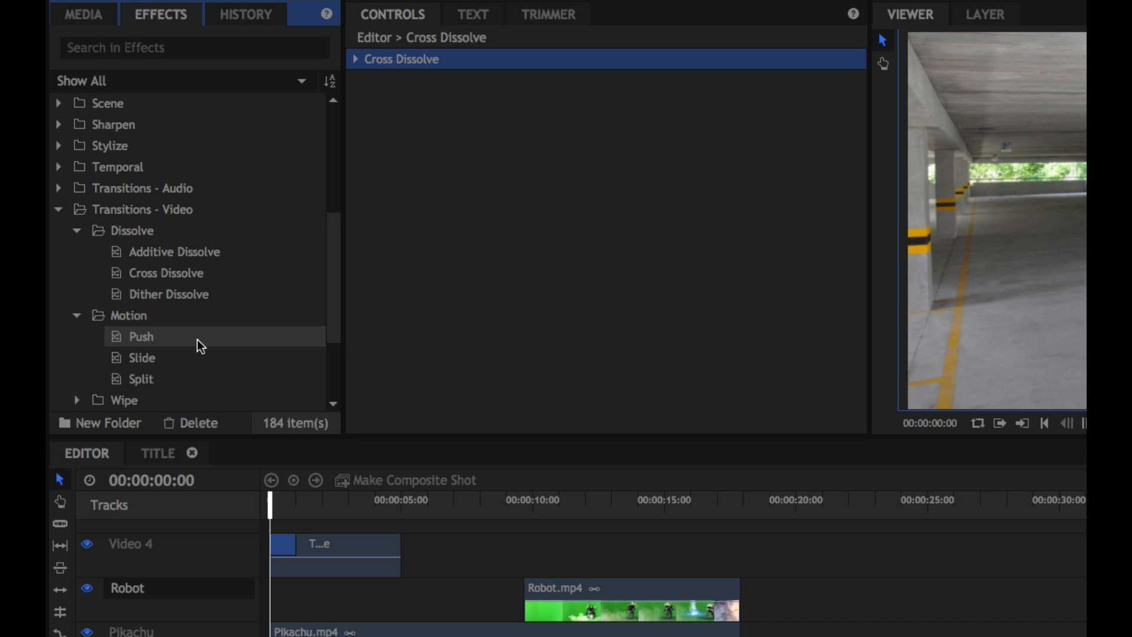
pyautogui.scroll(-1, 197, 340)
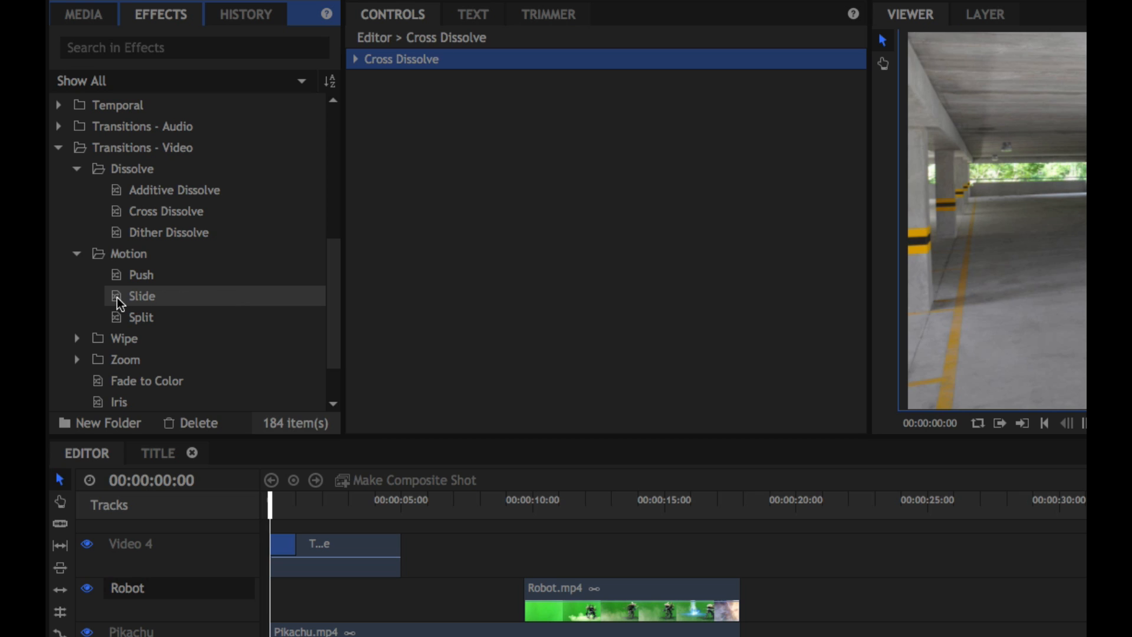
pyautogui.moveTo(117, 297); pyautogui.dragTo(384, 550)
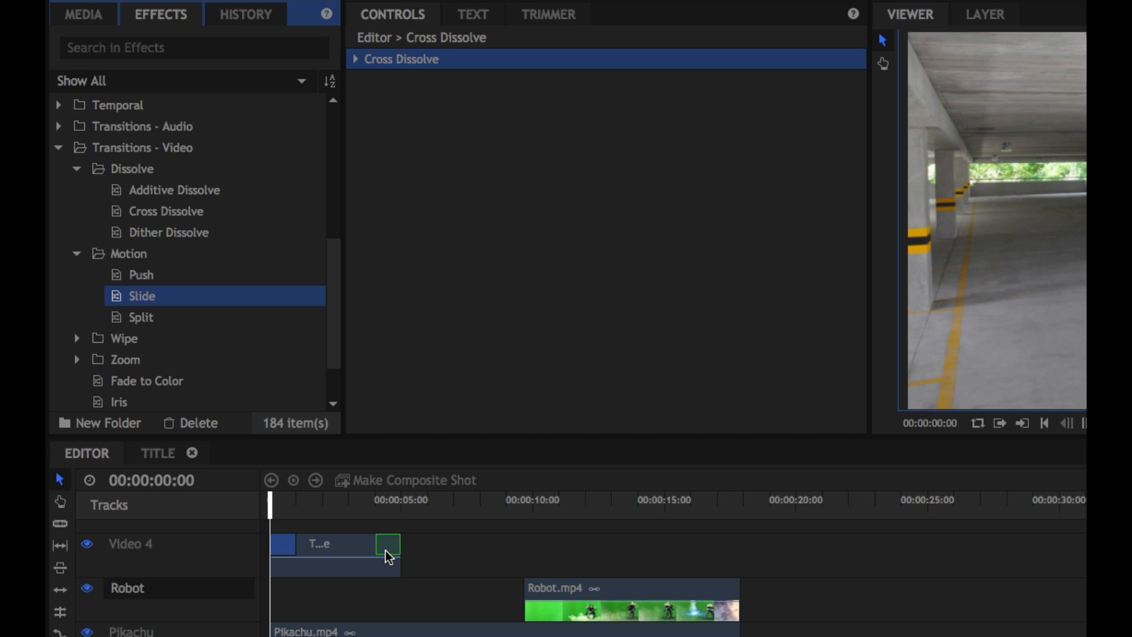
pyautogui.moveTo(385, 549); pyautogui.dragTo(386, 548)
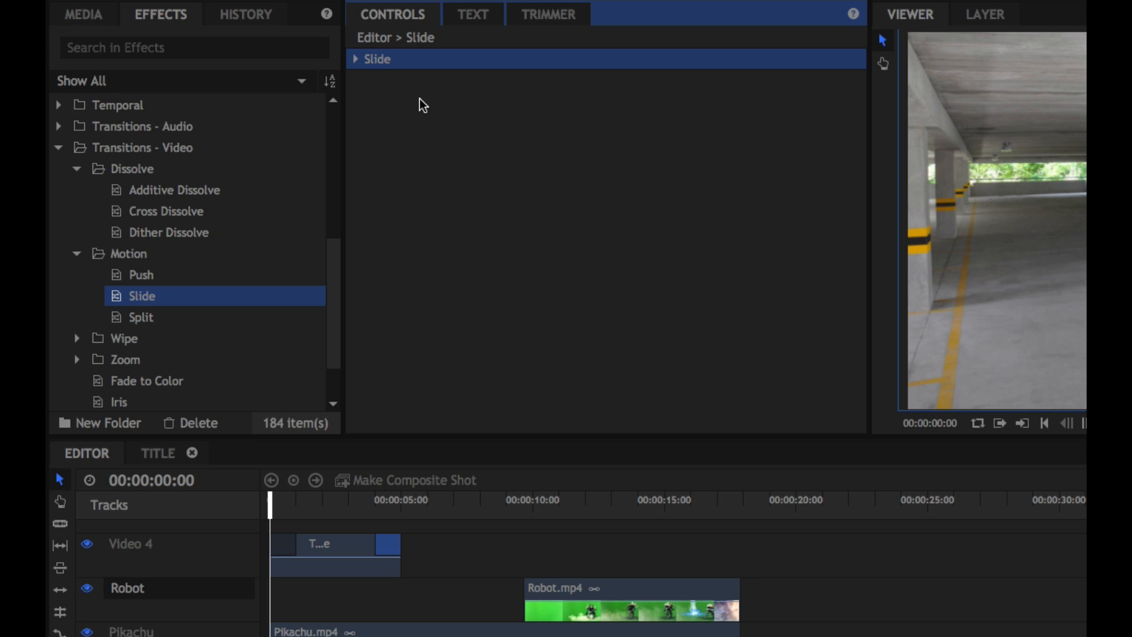
# - Set the Slide transition's Slide option to Out and play the timeline past the title to preview it
pyautogui.click(354, 64)
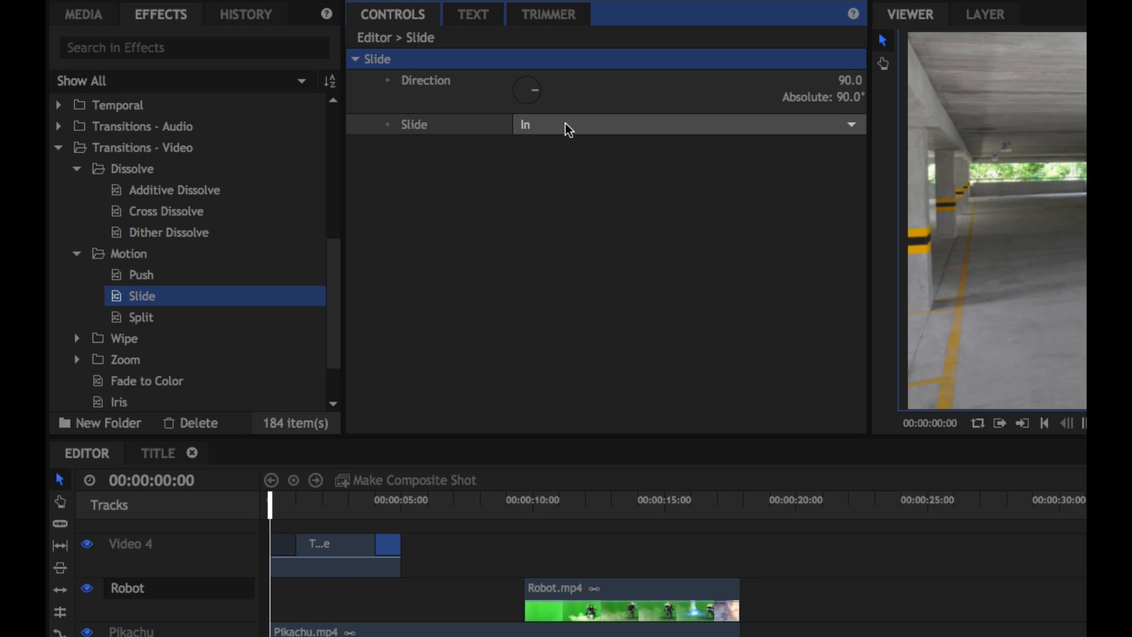
pyautogui.click(535, 129)
pyautogui.click(532, 151)
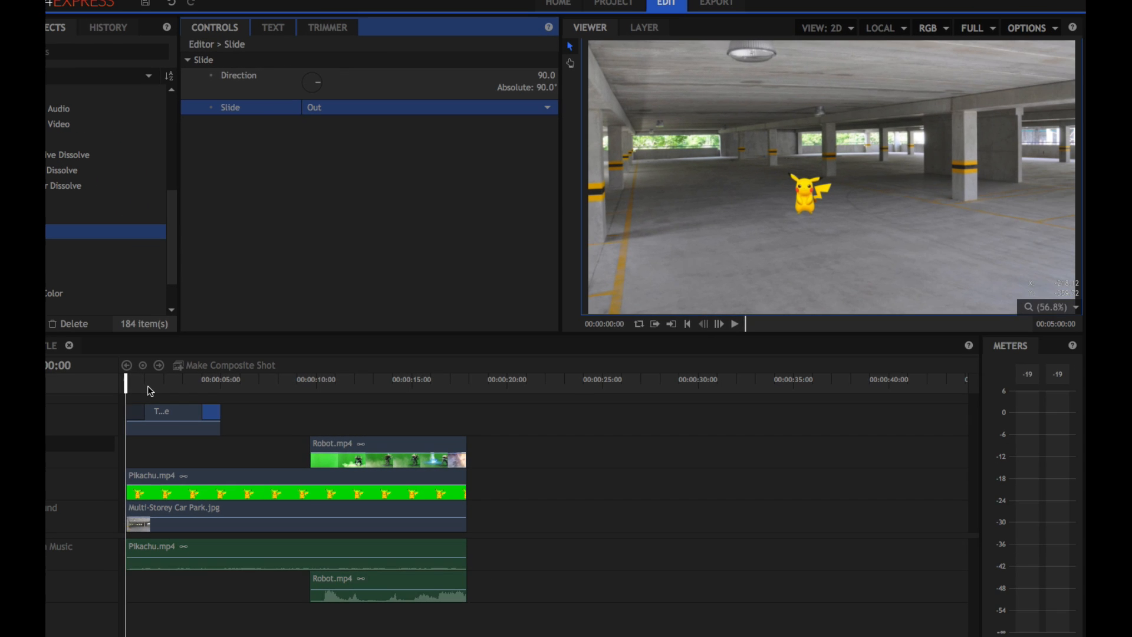
pyautogui.press('space')
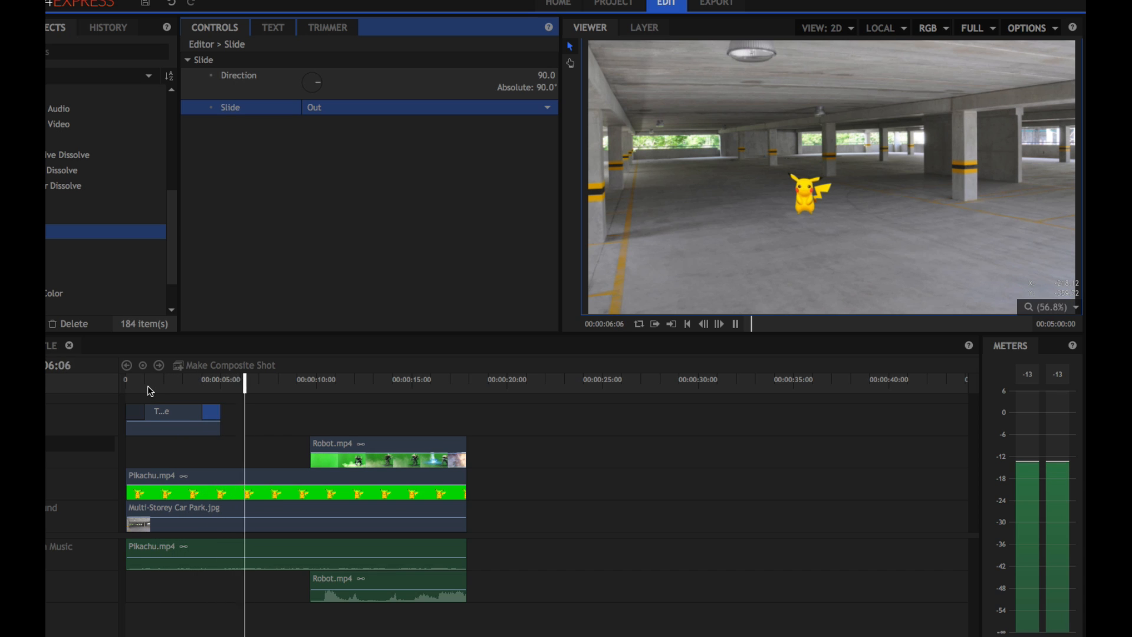
pyautogui.press('space')
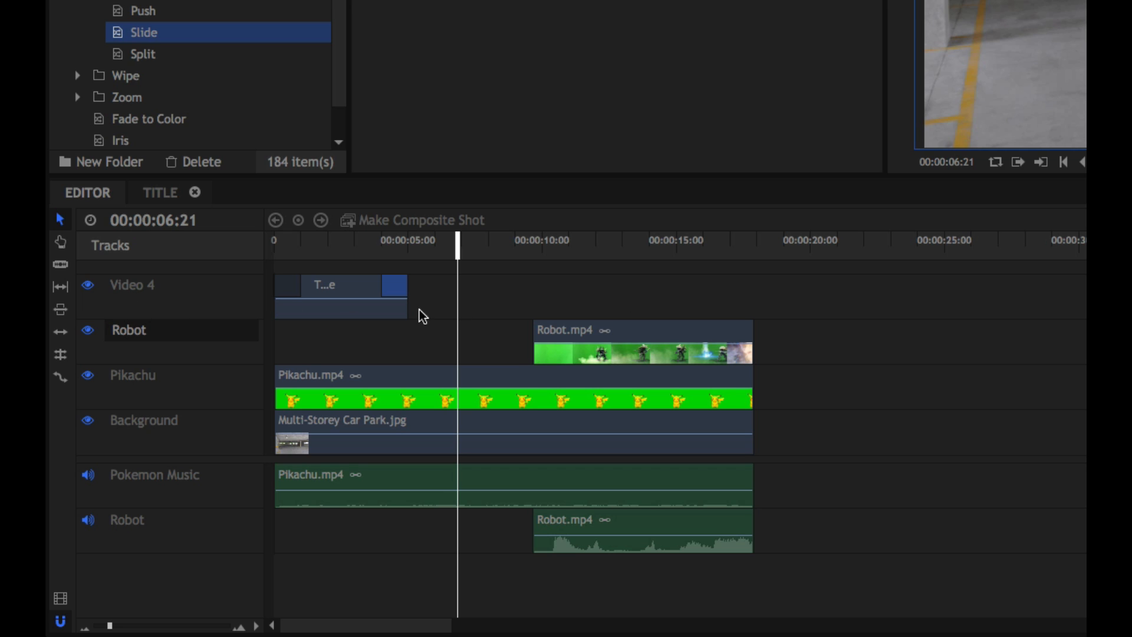
# - Rename the Video 4 track as Titles
pyautogui.rightClick(142, 299)
pyautogui.click(182, 350)
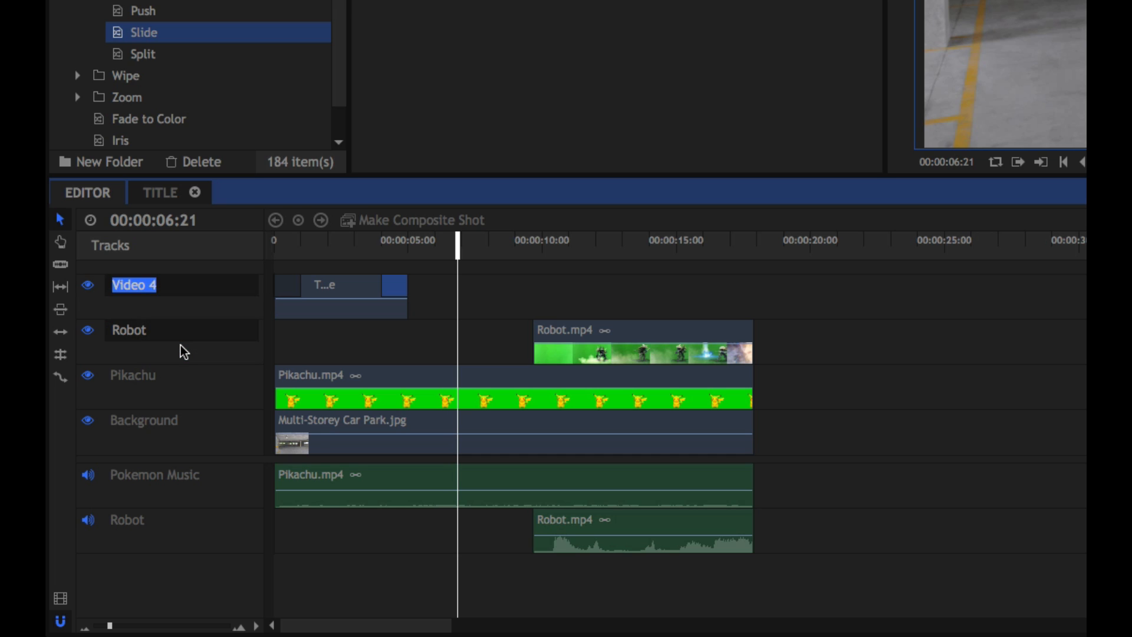
pyautogui.write('Titles')
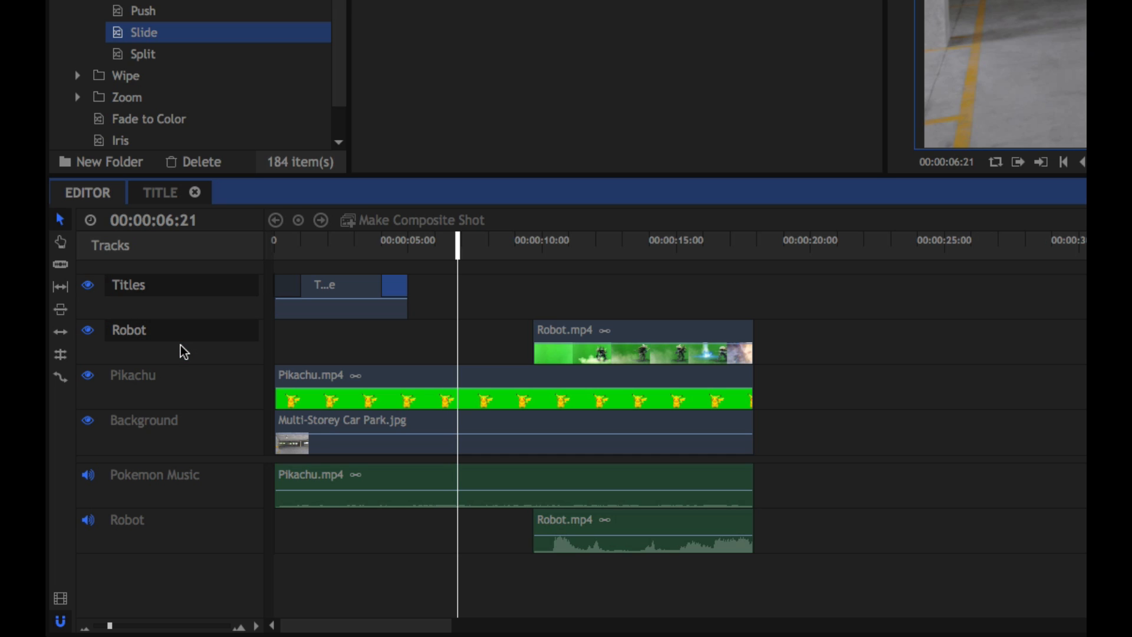
pyautogui.press('Return')
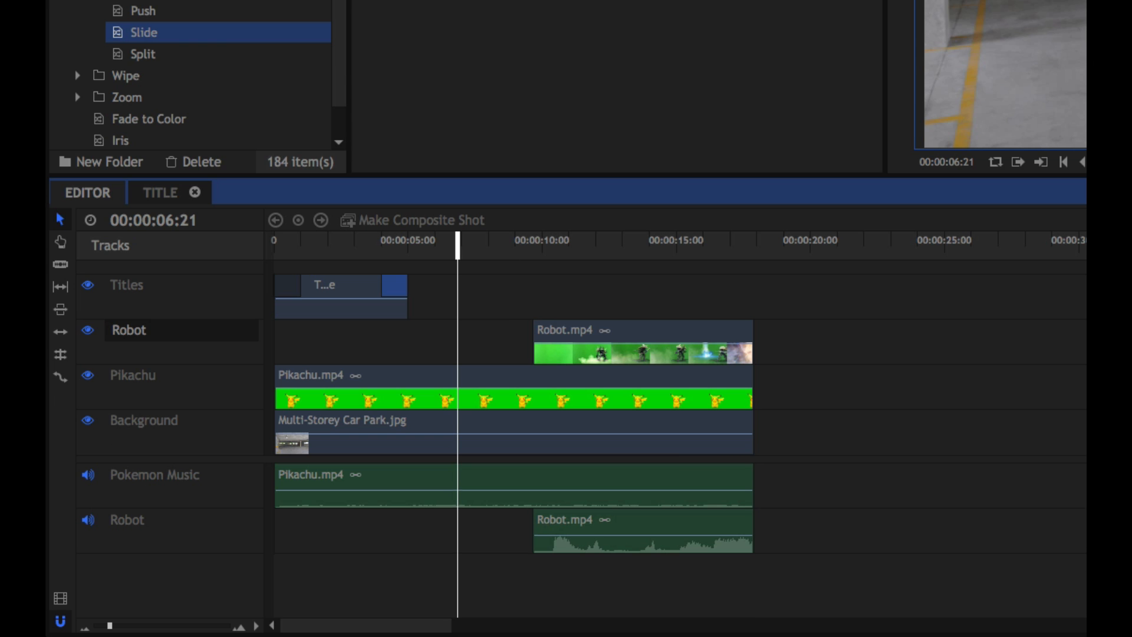
# - Create a new composite shot named End Credits with a duration of 00:00:10:00 and the 720p HD @ PAL 25 fps template
pyautogui.click(91, 23)
pyautogui.click(197, 54)
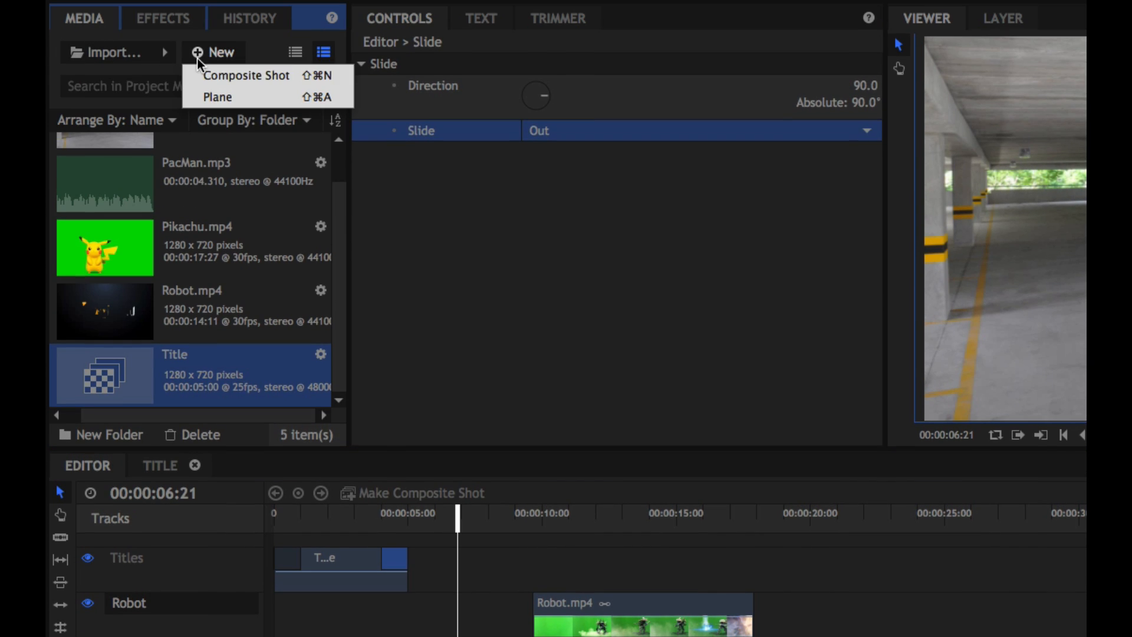
pyautogui.click(249, 78)
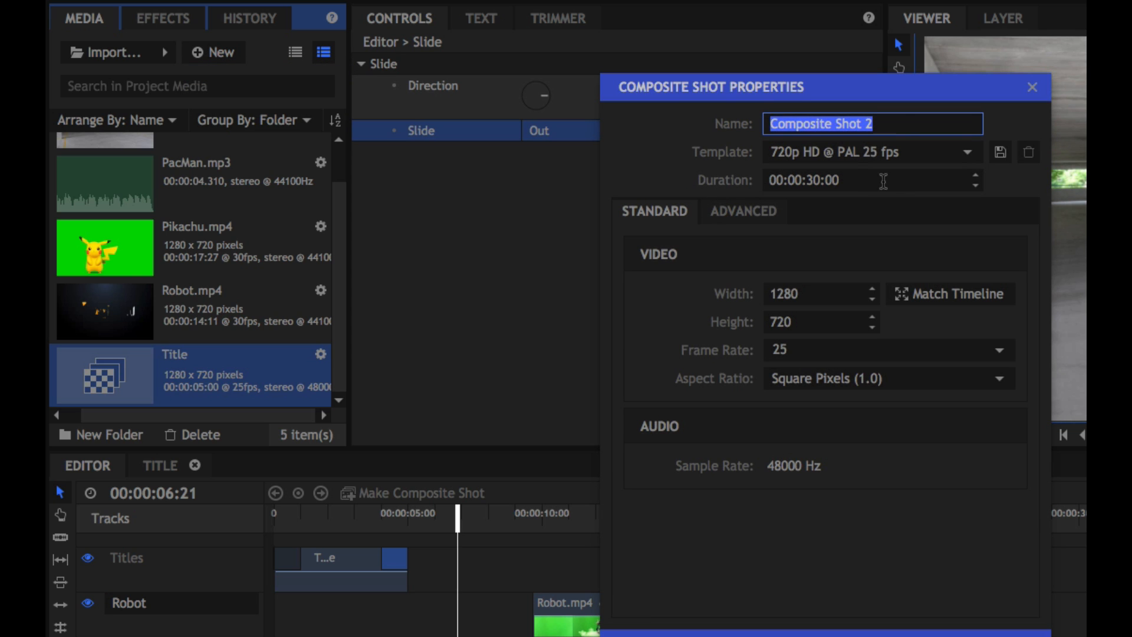
pyautogui.write('Credits')
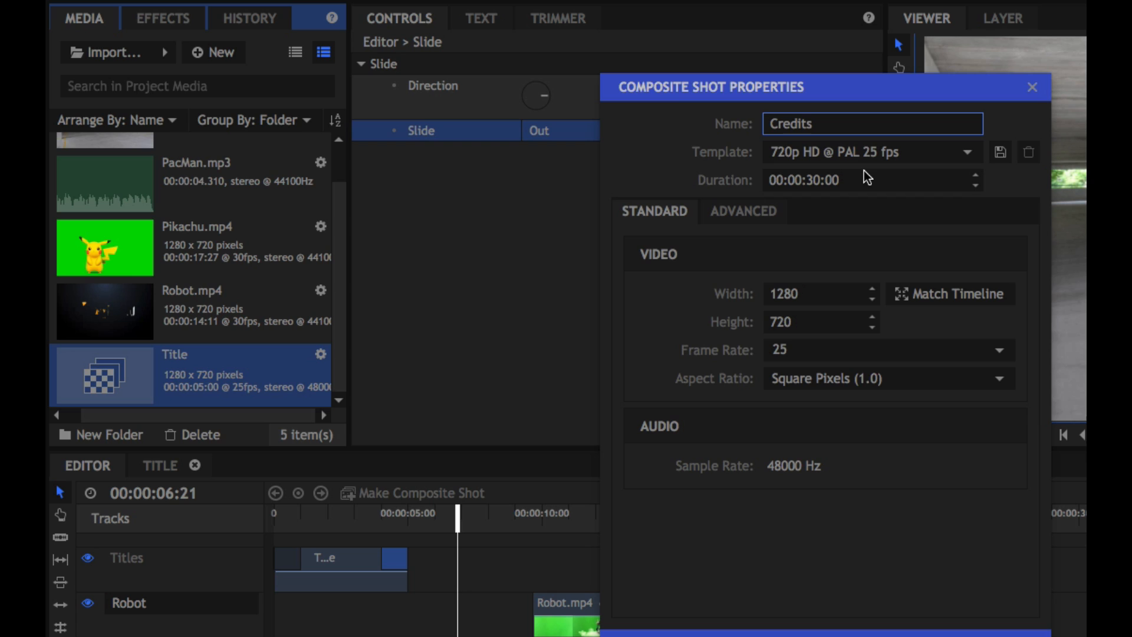
pyautogui.write('End')
pyautogui.click(866, 180)
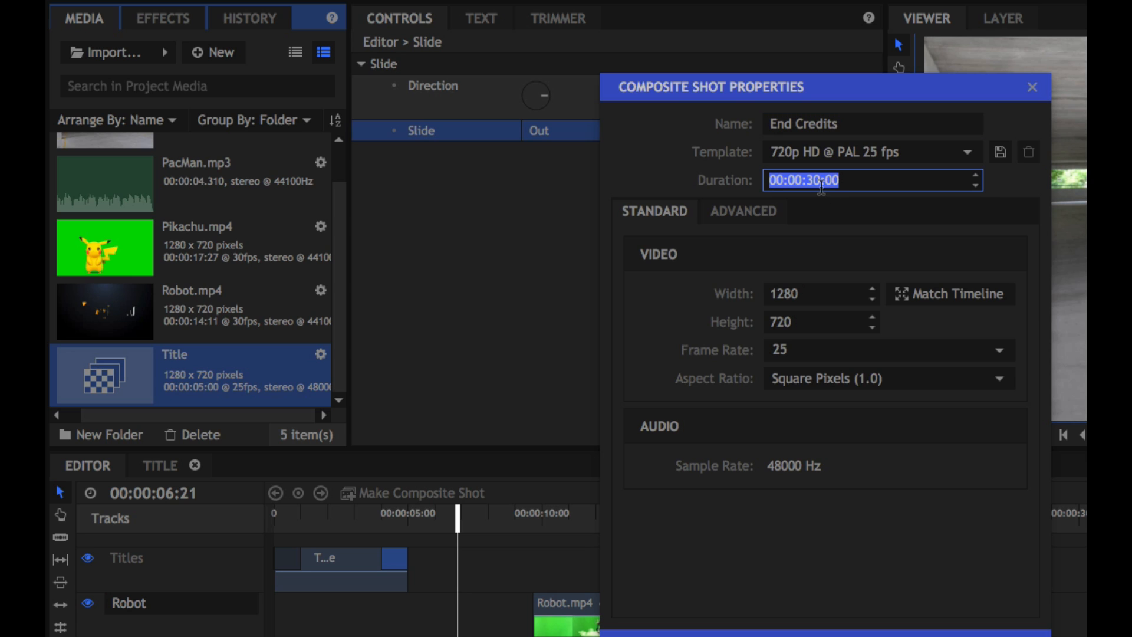
pyautogui.click(831, 180)
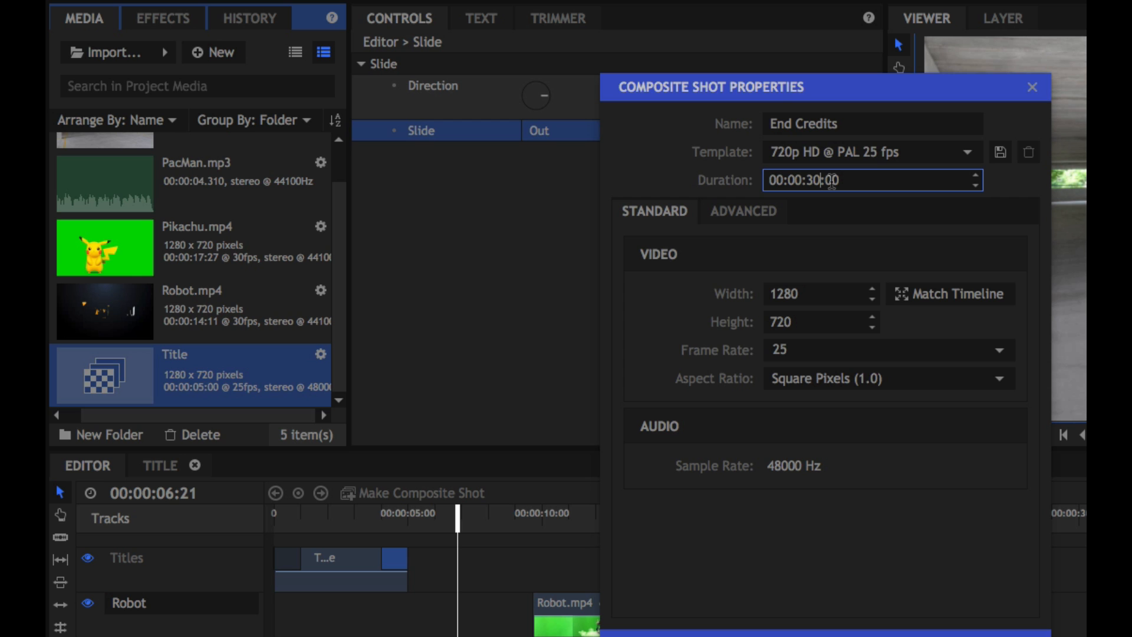
pyautogui.press('BackSpace')
pyautogui.press('BackSpace')
pyautogui.press('BackSpace')
pyautogui.write('10')
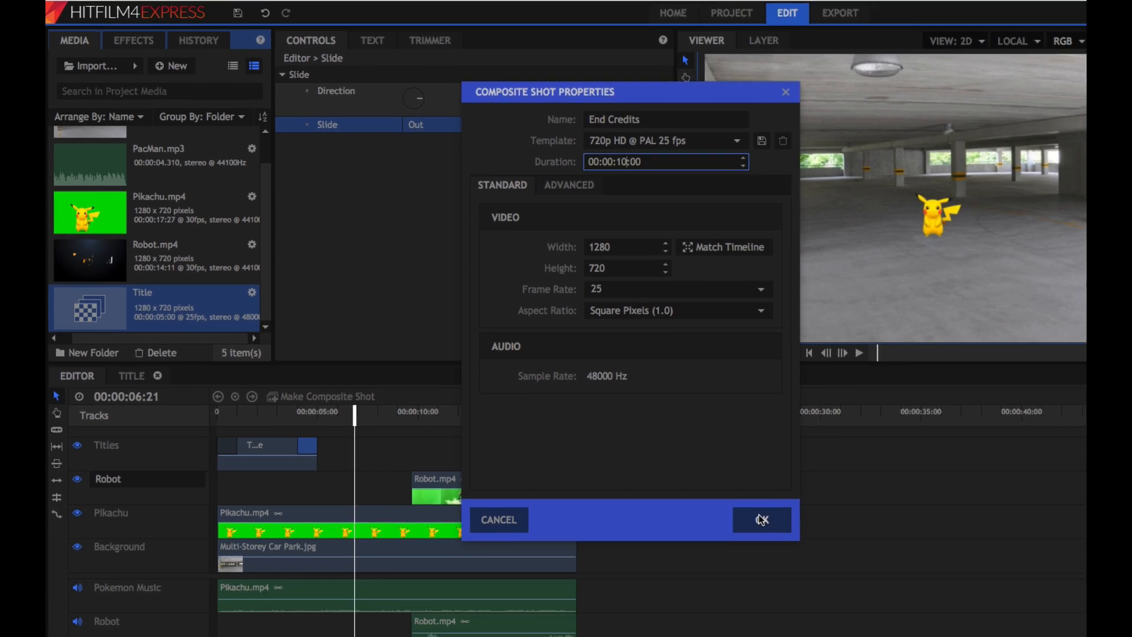
pyautogui.click(762, 519)
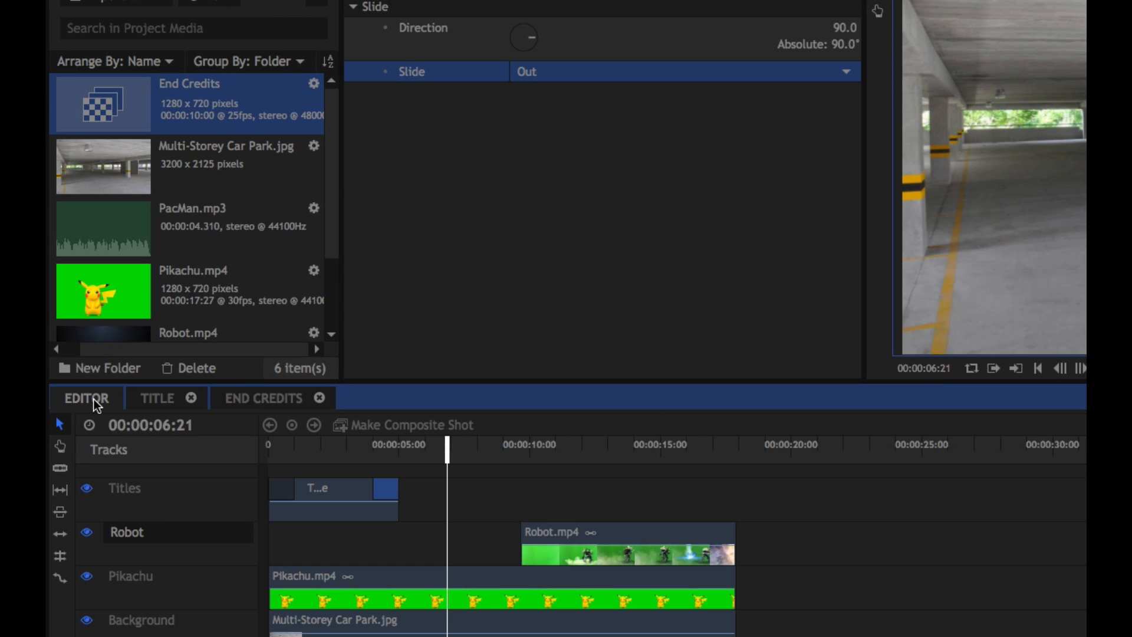
# - Place the End Credits composite shot on the Titles track, starting where the Robot and Pikachu clips end
pyautogui.moveTo(119, 132); pyautogui.dragTo(741, 504)
pyautogui.moveTo(743, 313); pyautogui.dragTo(741, 312)
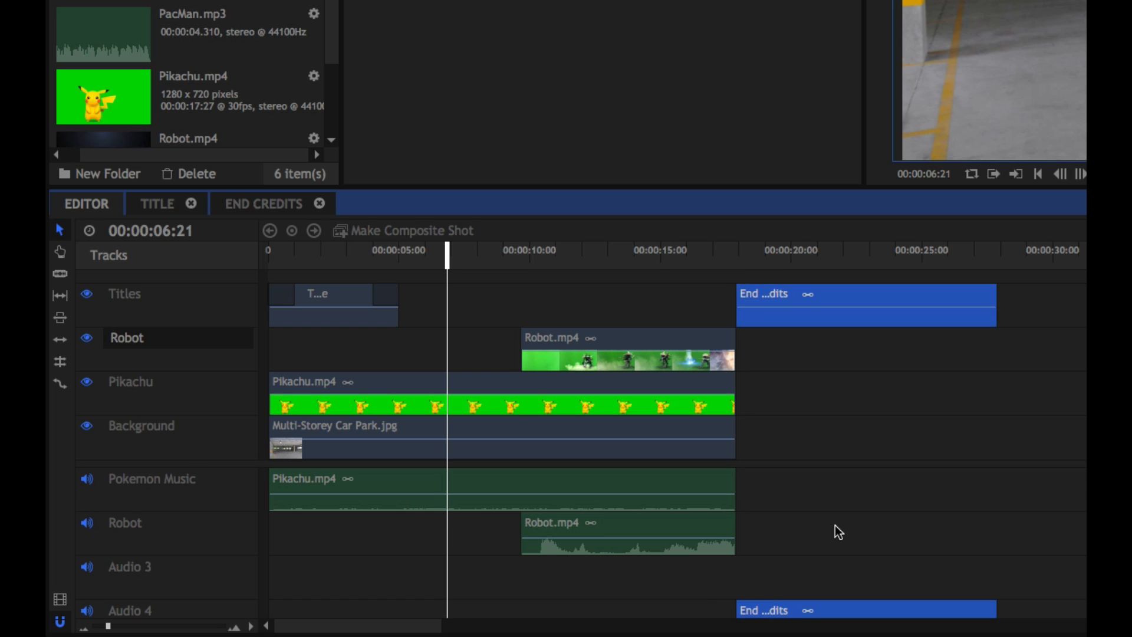
# - Delete the Audio 4 track together with the End Credits audio on it, and delete the empty Audio 3 track
pyautogui.scroll(-1, 837, 531)
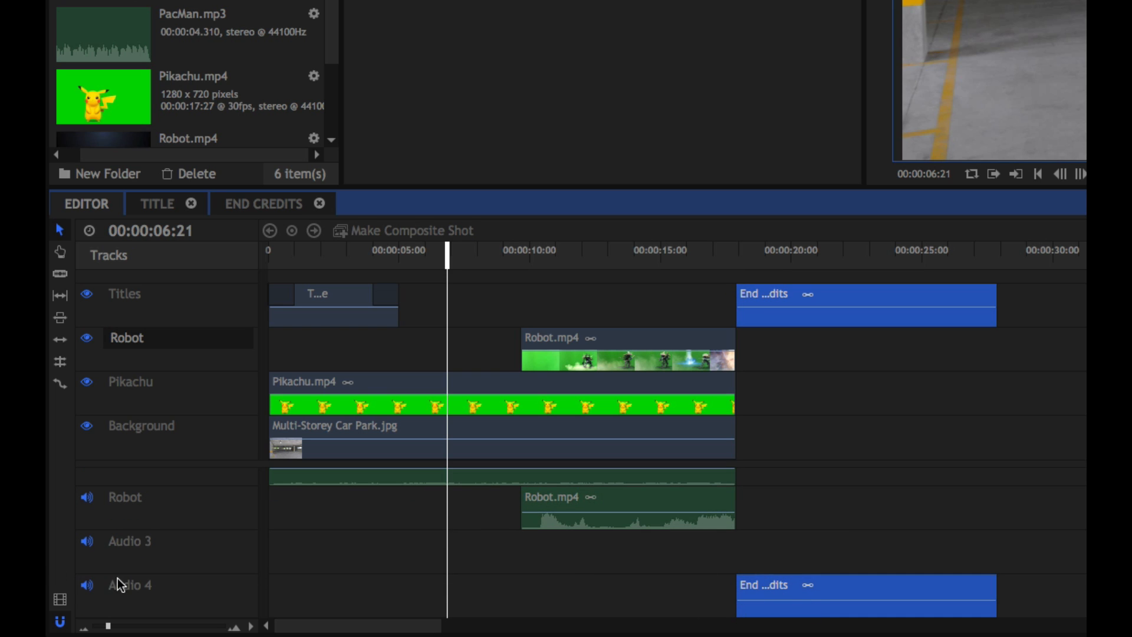
pyautogui.rightClick(138, 592)
pyautogui.click(183, 552)
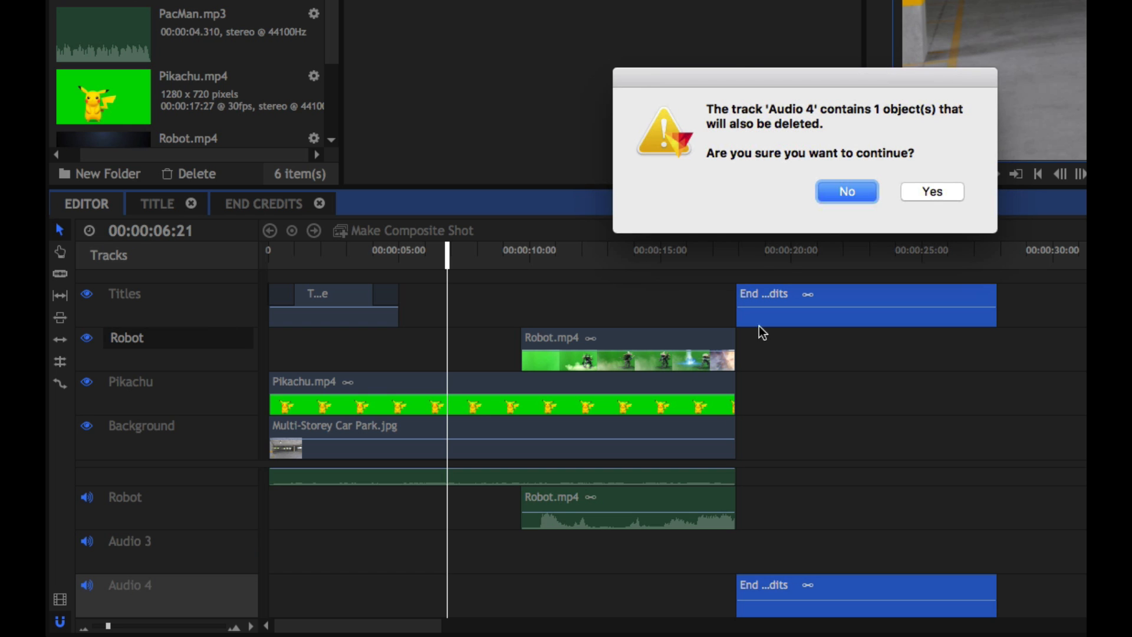
pyautogui.click(913, 193)
pyautogui.rightClick(220, 571)
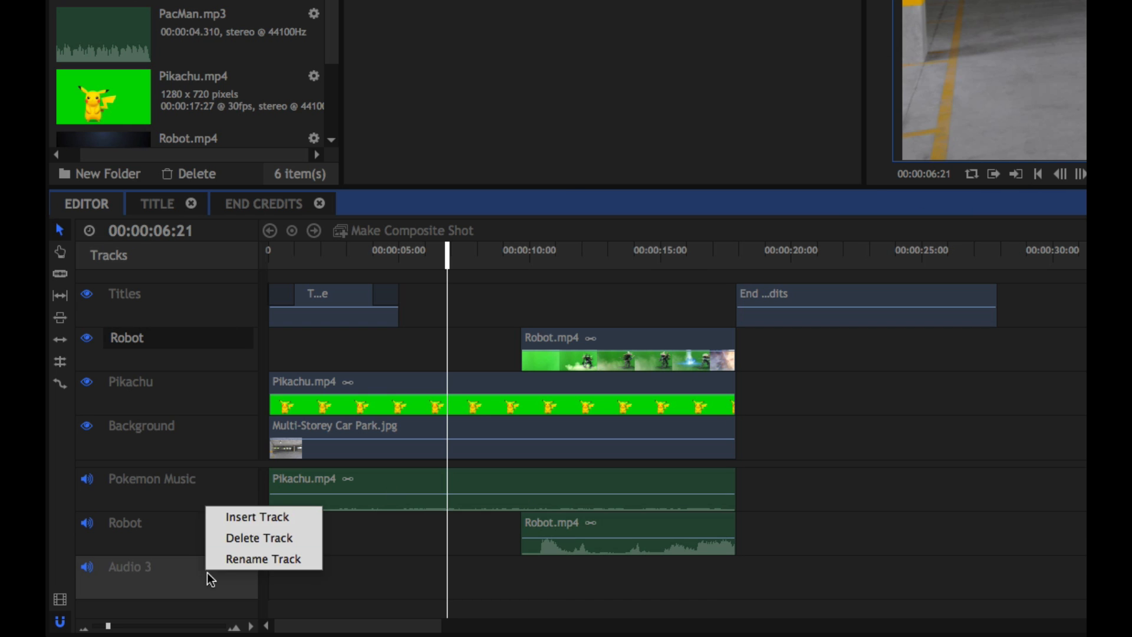
pyautogui.click(248, 545)
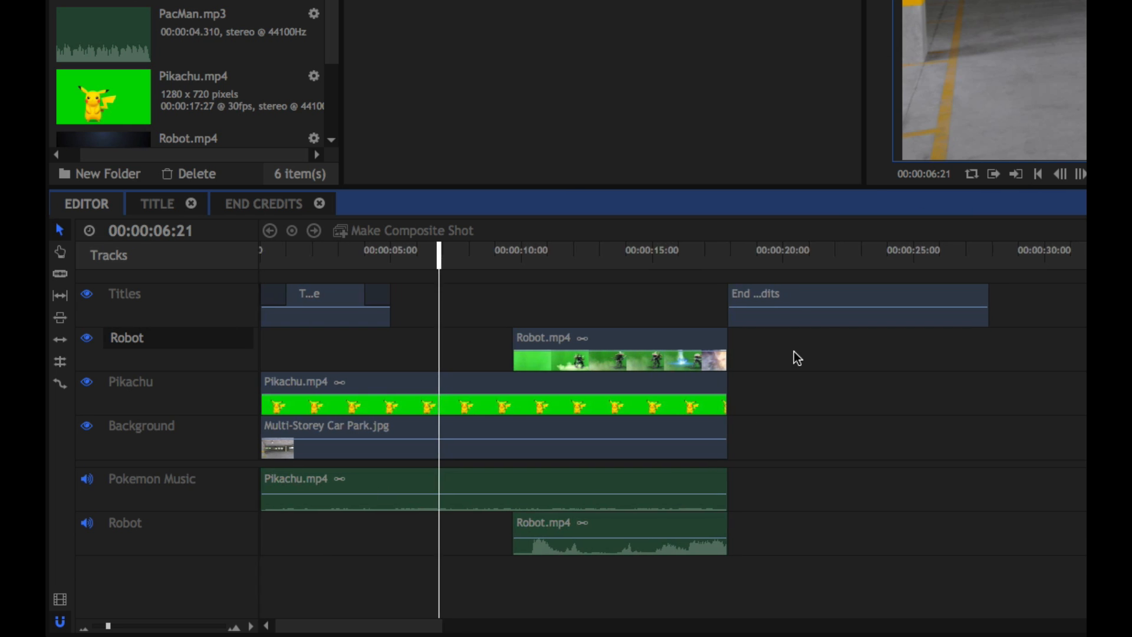
pyautogui.hscroll(1, 793, 354)
pyautogui.hscroll(-1, 777, 322)
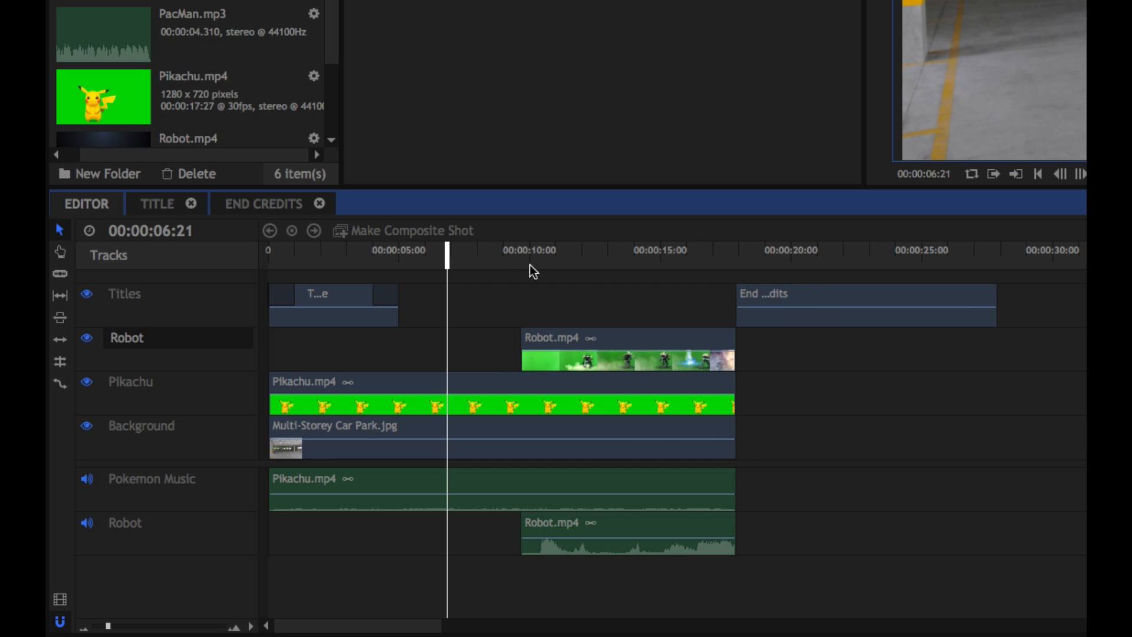
# - Add a black 1280 x 720 plane layer named Credits Back to the End Credits composite shot
pyautogui.moveTo(444, 259); pyautogui.dragTo(816, 255)
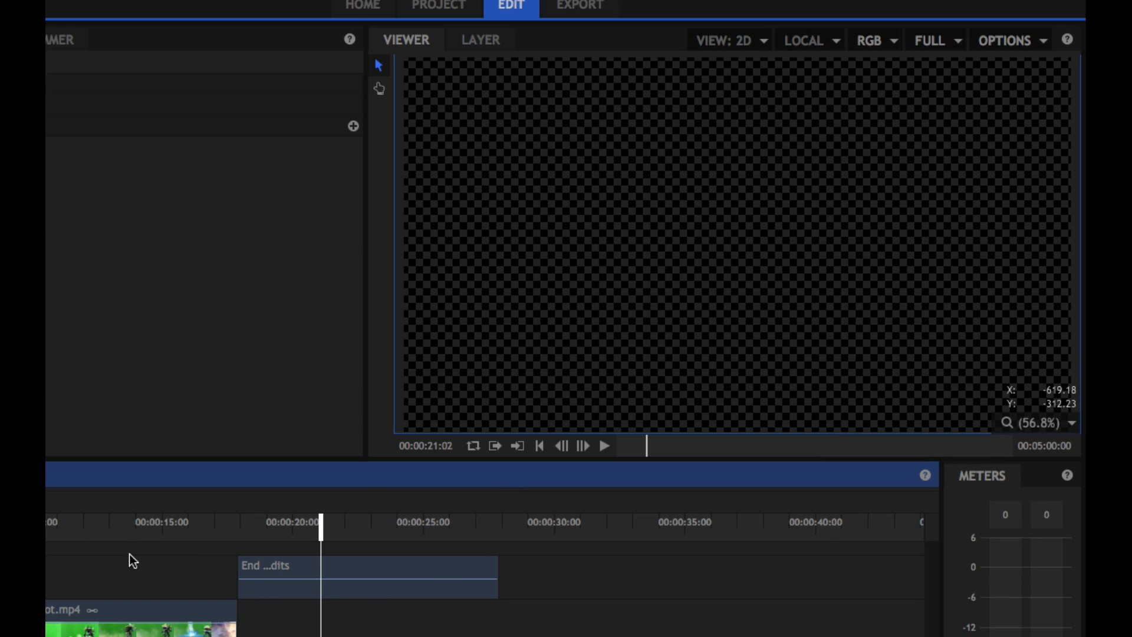
pyautogui.click(24, 475)
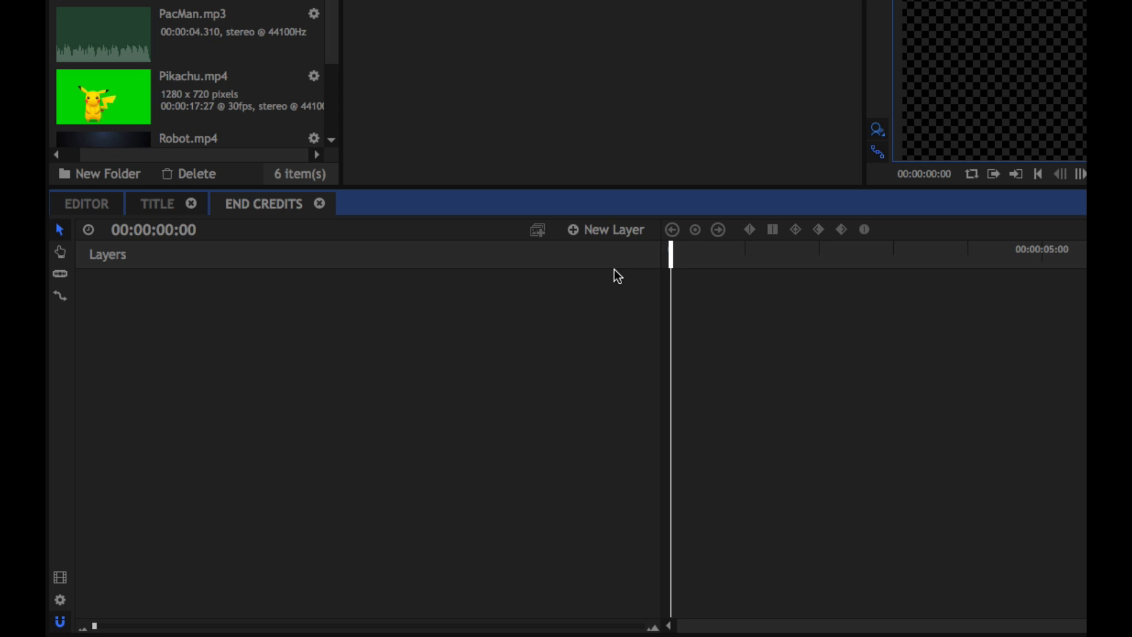
pyautogui.click(581, 235)
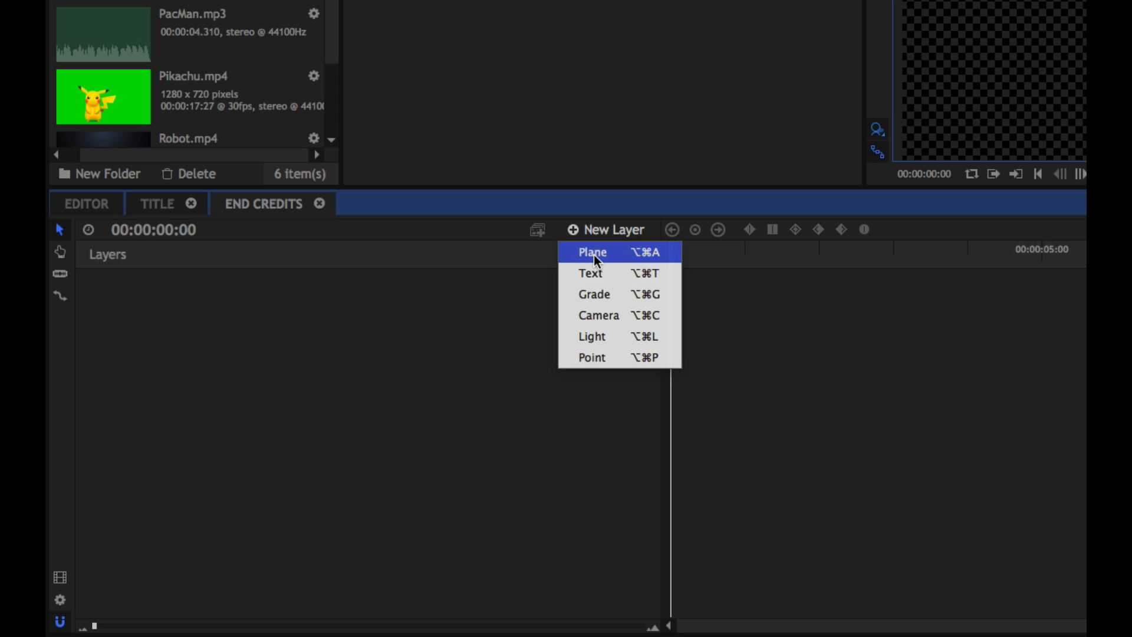
pyautogui.click(595, 253)
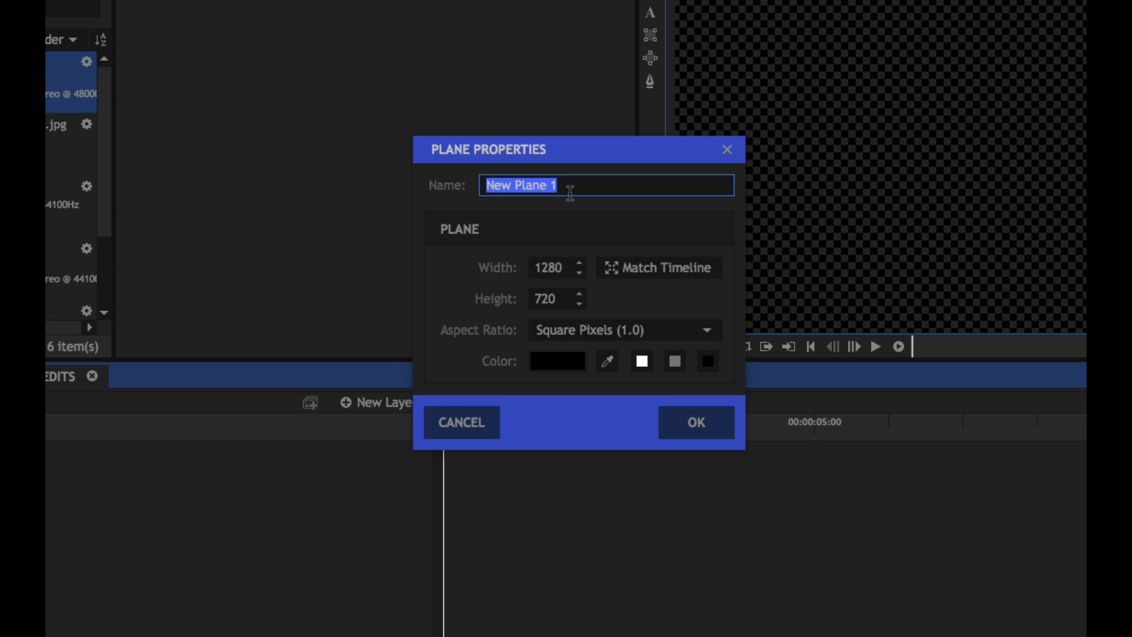
pyautogui.write('Credits ')
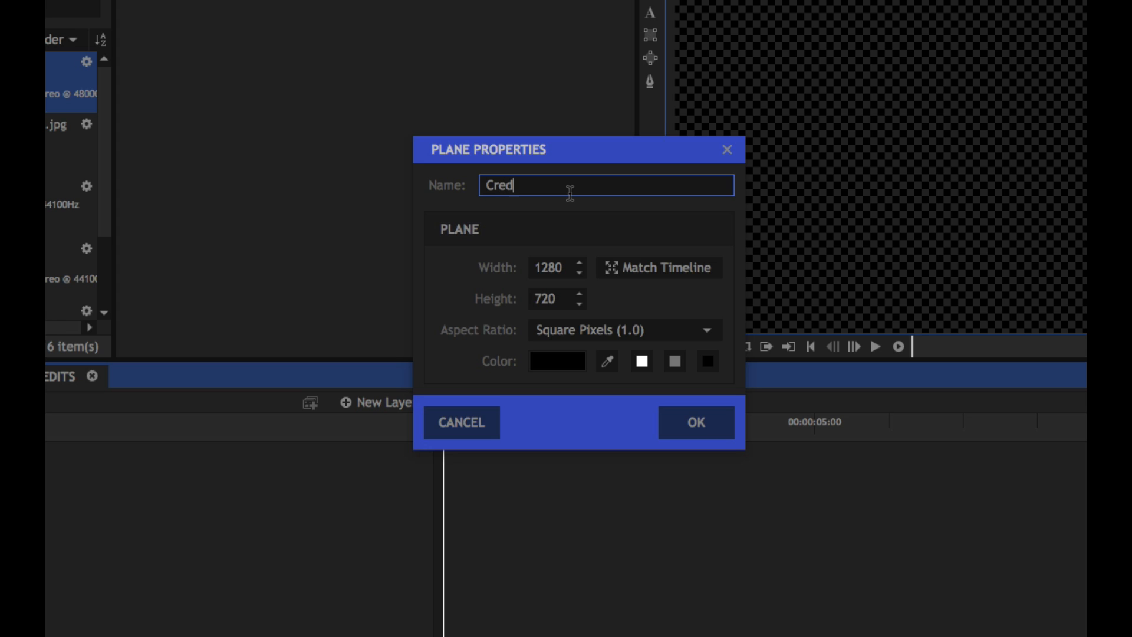
pyautogui.write('Back')
pyautogui.click(685, 432)
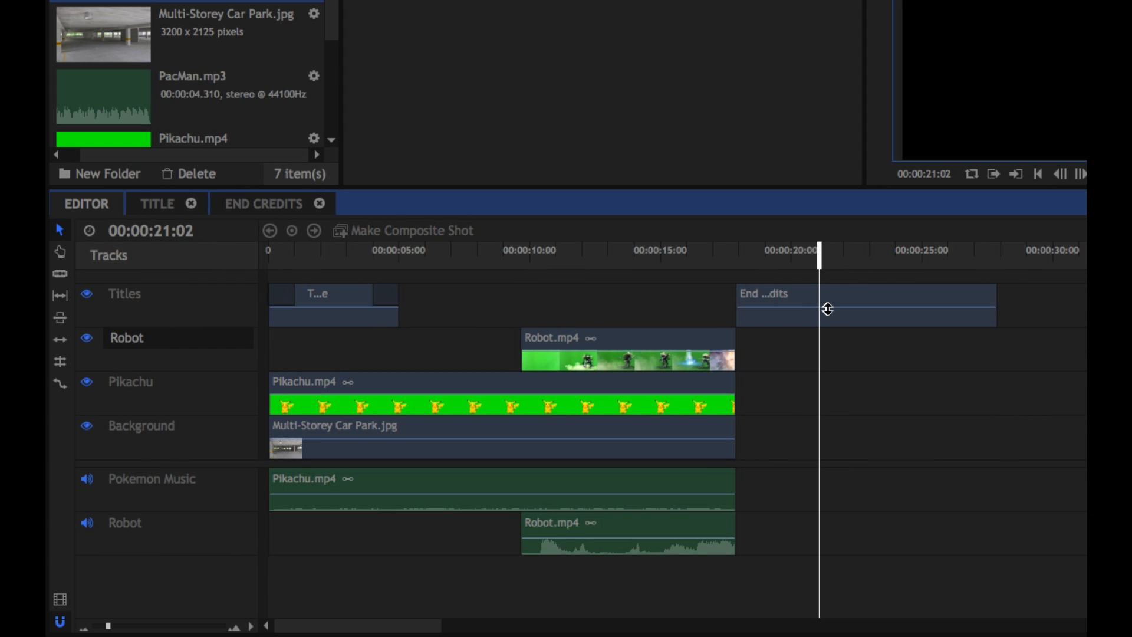
# - Search the effects for "scrol" and apply the End Credits Crawl effect to the End Credits clip on the Titles track
pyautogui.moveTo(816, 260); pyautogui.dragTo(724, 256)
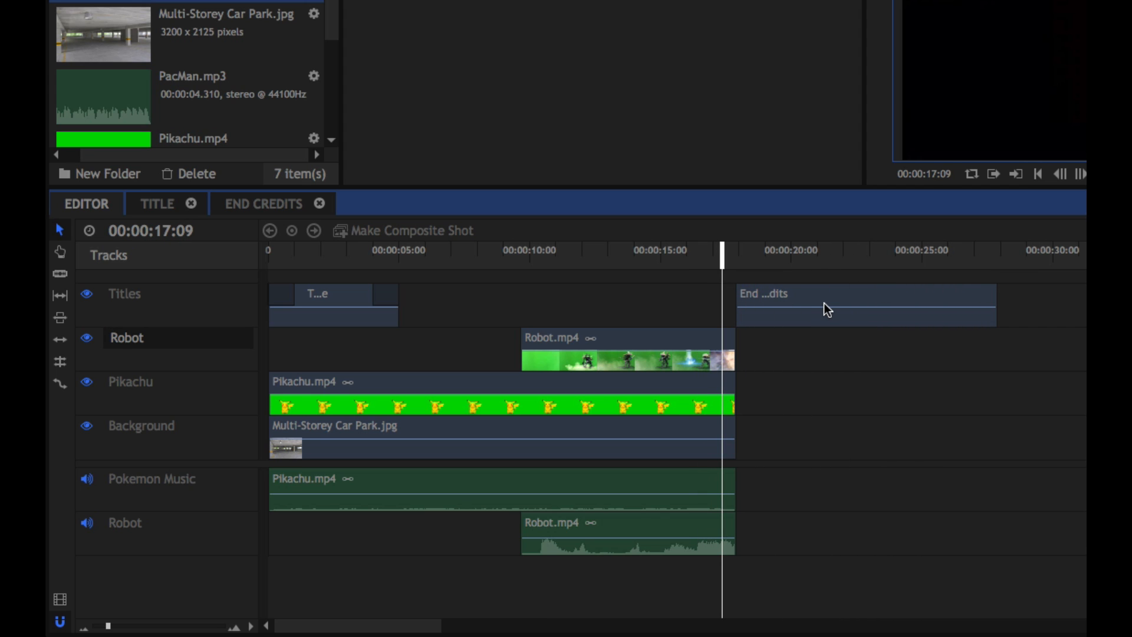
pyautogui.click(160, 18)
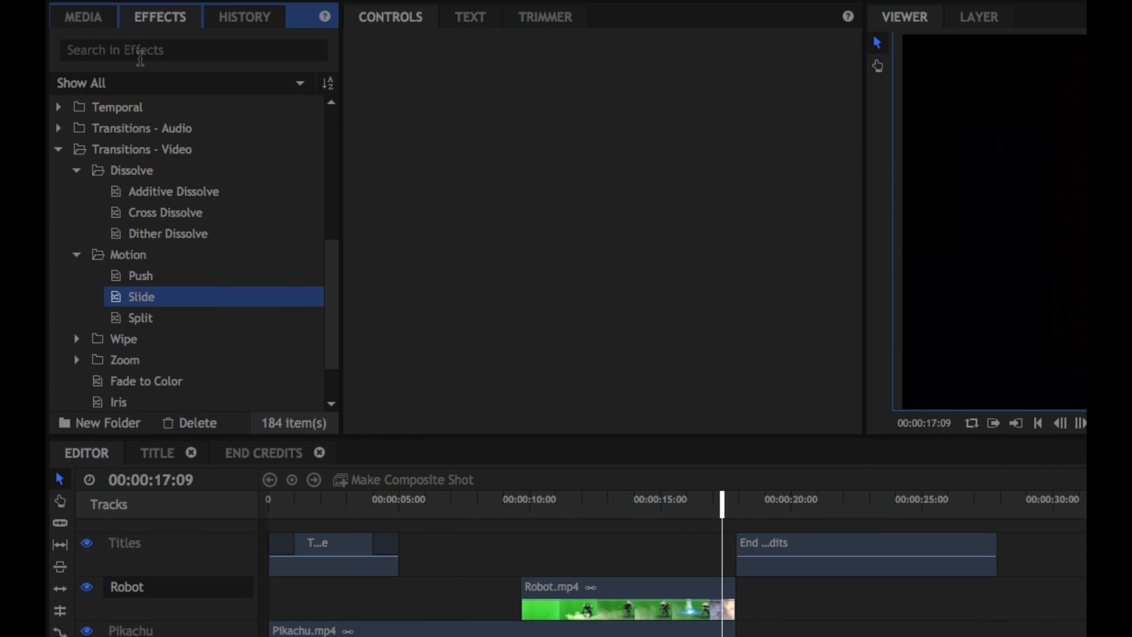
pyautogui.click(140, 57)
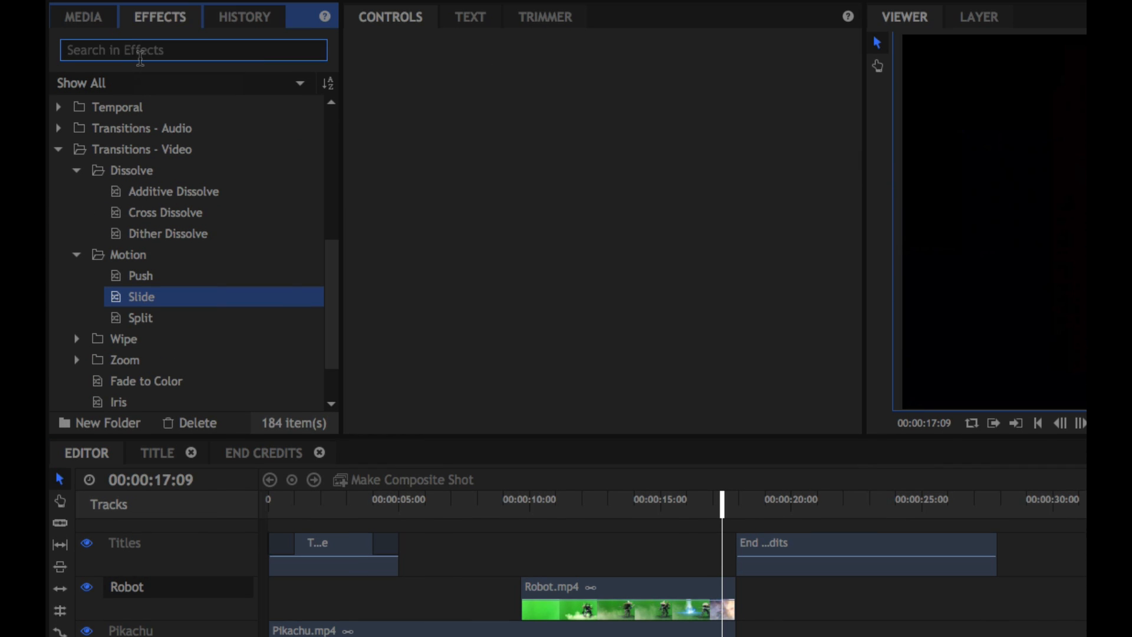
pyautogui.write('scrol')
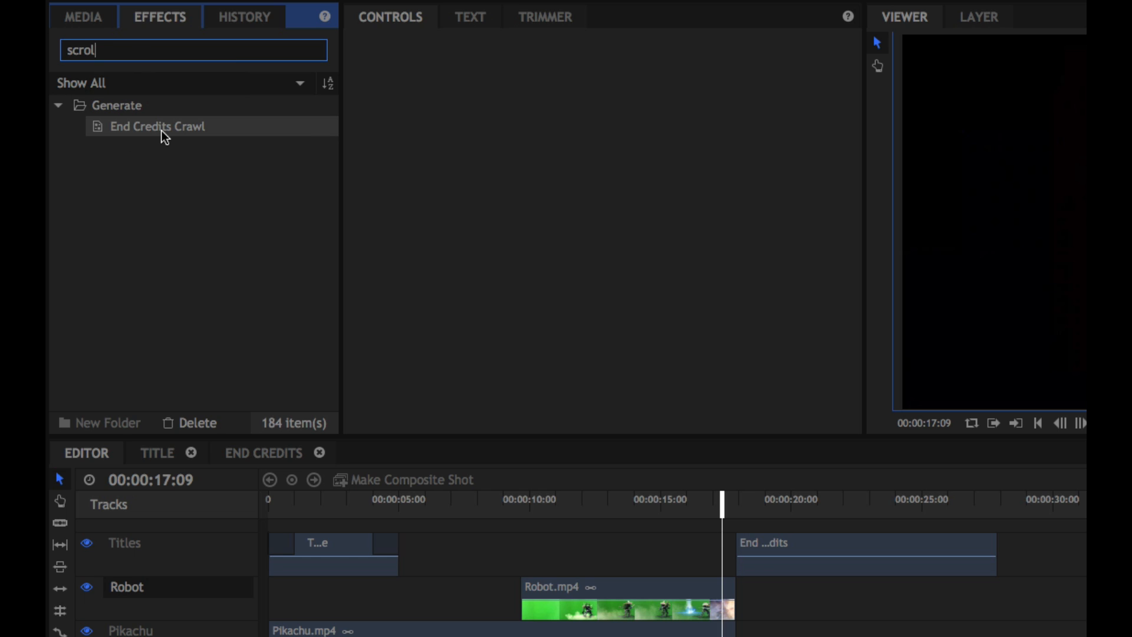
pyautogui.click(124, 131)
pyautogui.moveTo(125, 129); pyautogui.dragTo(790, 558)
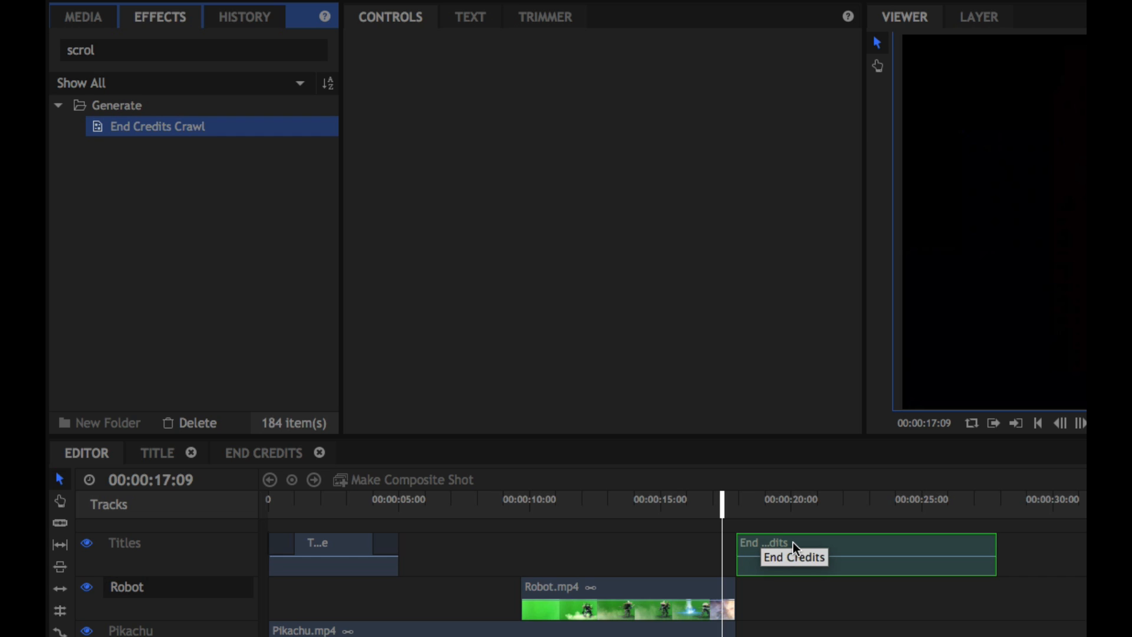
pyautogui.moveTo(792, 543); pyautogui.dragTo(792, 542)
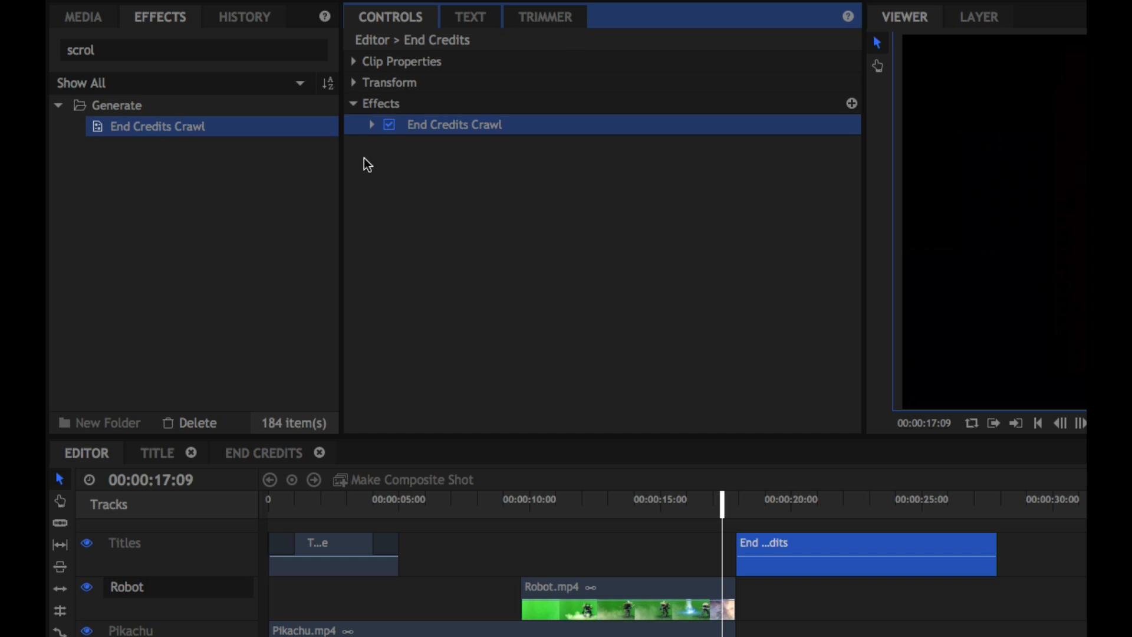
# - Expand the End Credits Crawl settings and move the playhead to 00:00:21:12 to preview the crawl text
pyautogui.click(373, 128)
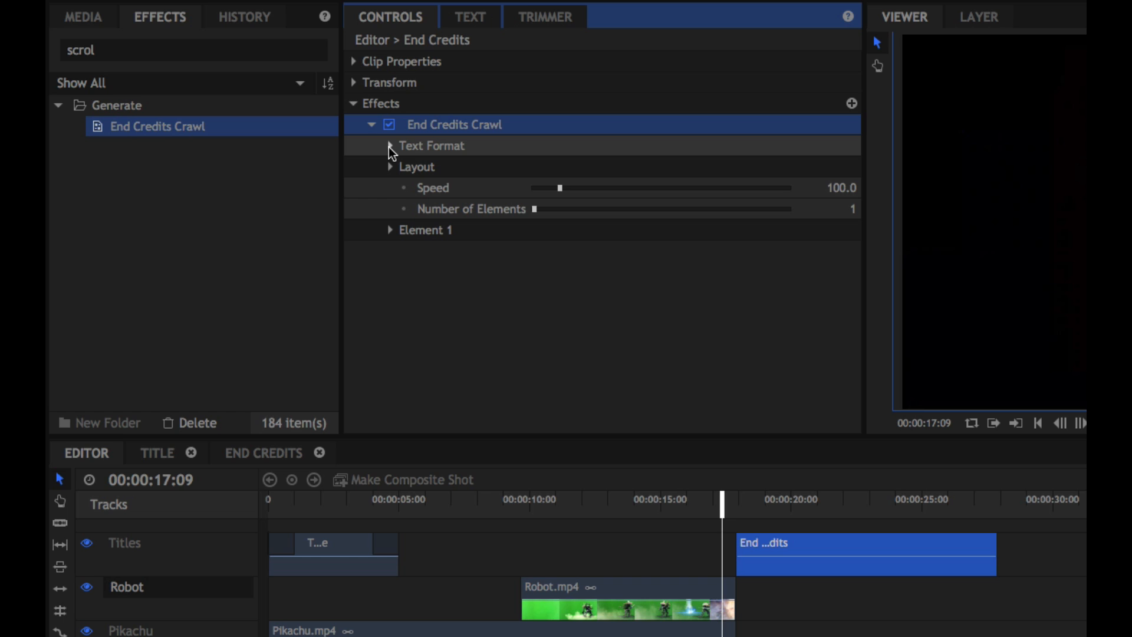
pyautogui.click(722, 506)
pyautogui.moveTo(723, 506); pyautogui.dragTo(805, 506)
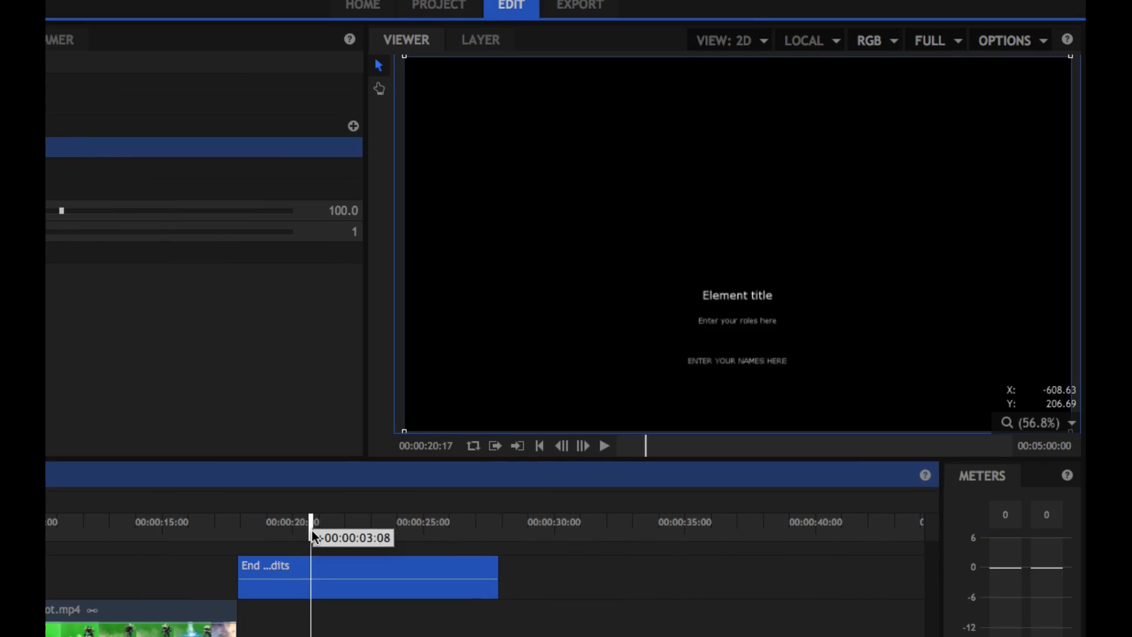
pyautogui.moveTo(312, 531)
pyautogui.mouseDown()
pyautogui.moveTo(342, 534)
pyautogui.moveTo(296, 534)
pyautogui.moveTo(341, 537)
pyautogui.moveTo(331, 537)
pyautogui.mouseUp()
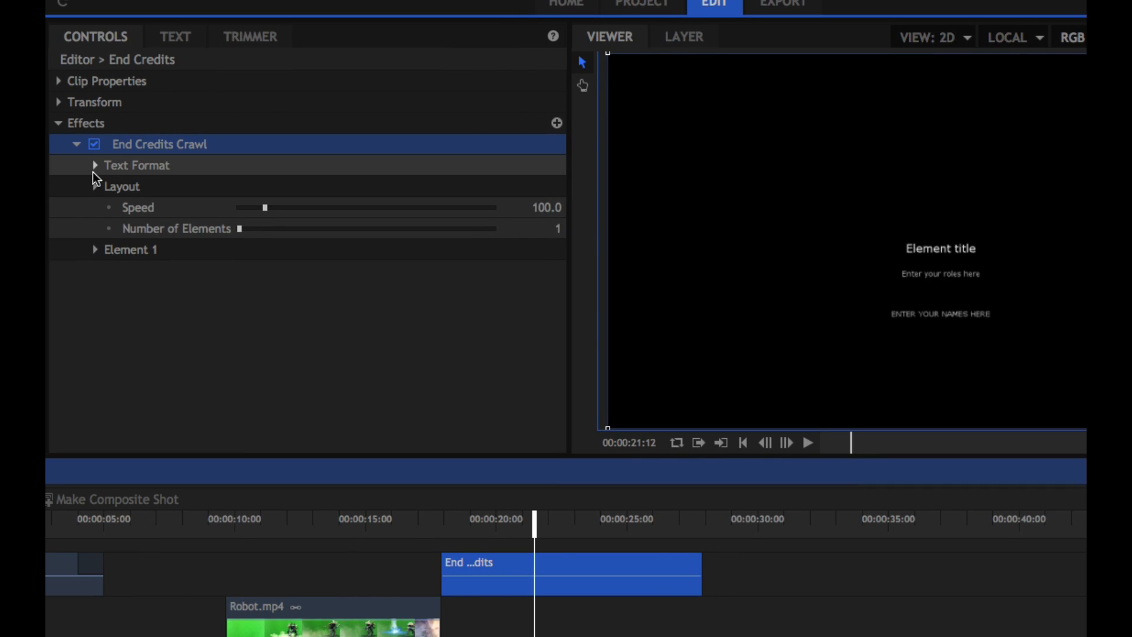
# - Set the Title font size in the End Credits Crawl's text format to 59.5 and check the text in the viewer
pyautogui.click(93, 172)
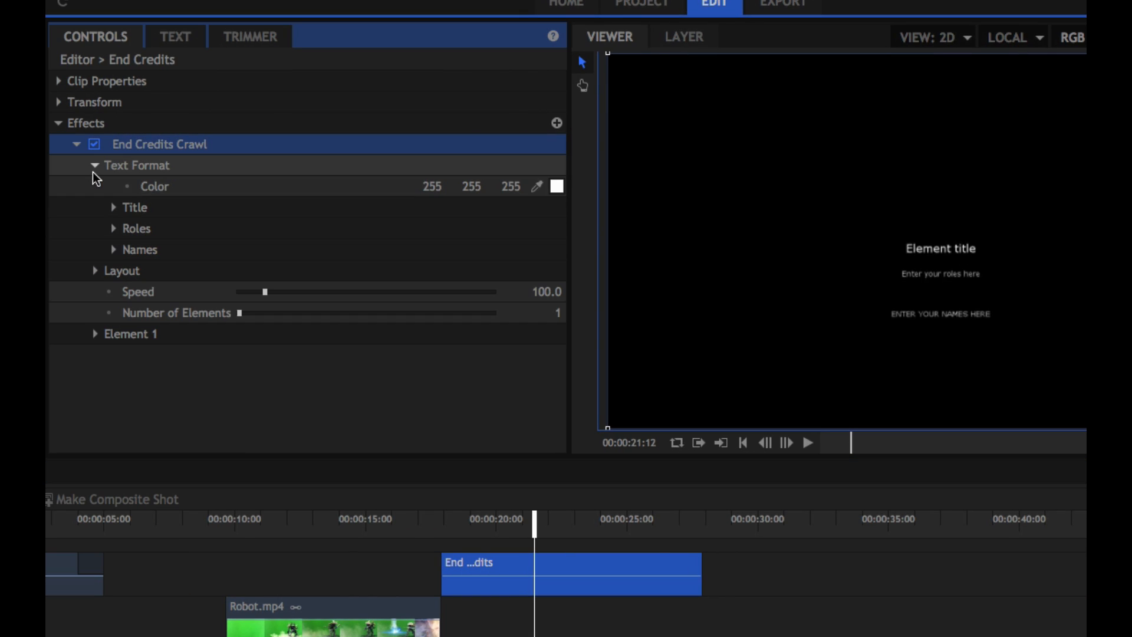
pyautogui.click(112, 209)
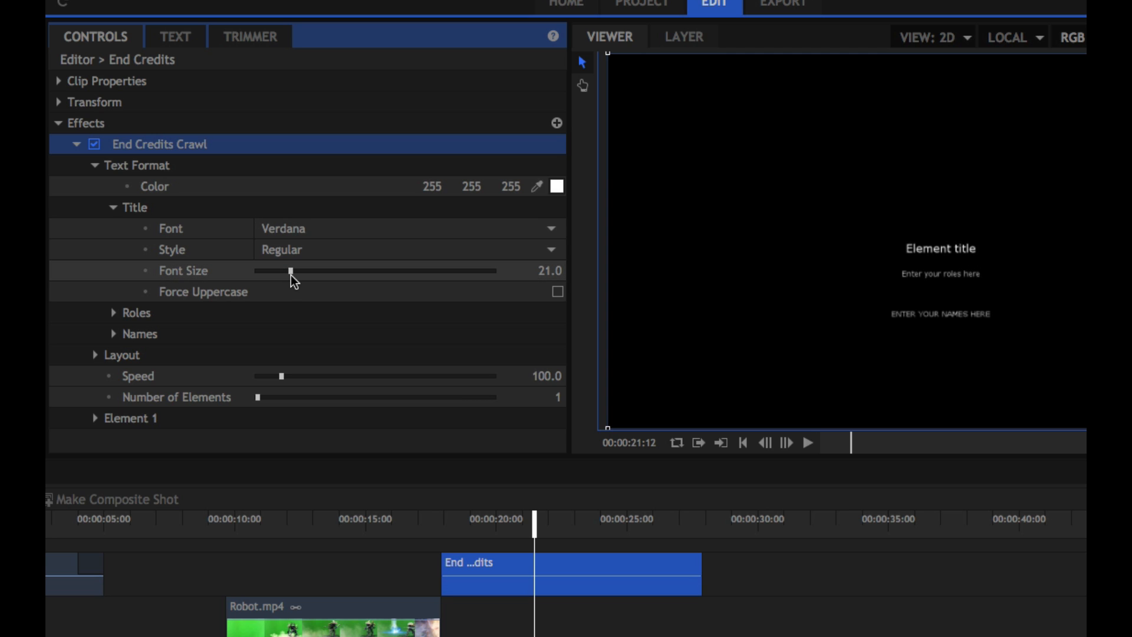
pyautogui.moveTo(291, 275); pyautogui.dragTo(388, 274)
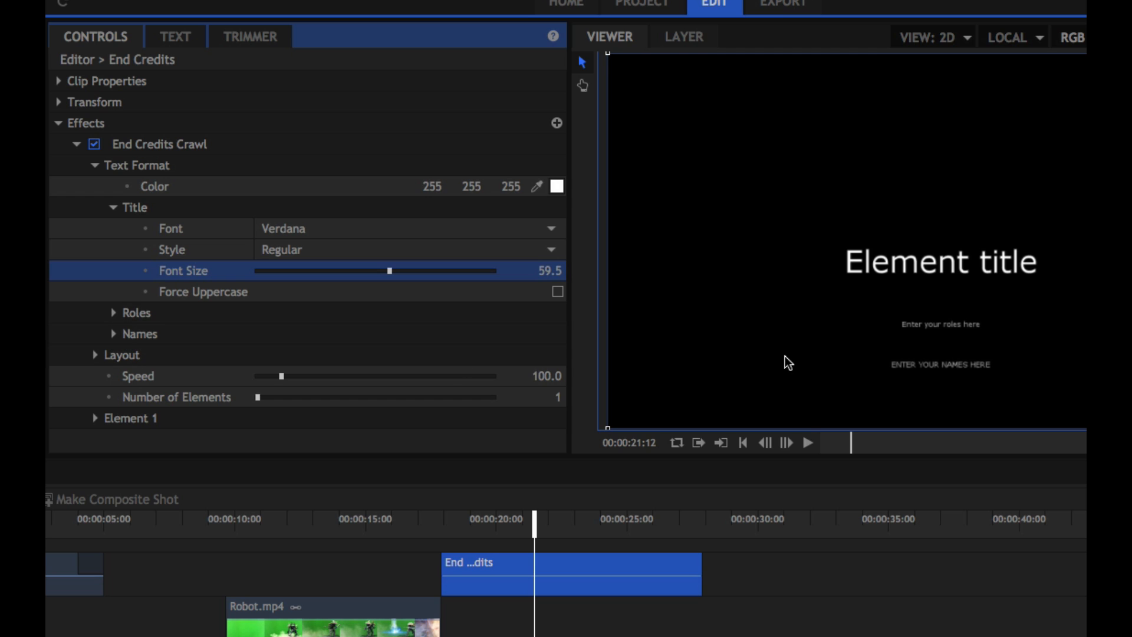
pyautogui.scroll(-5, 784, 356)
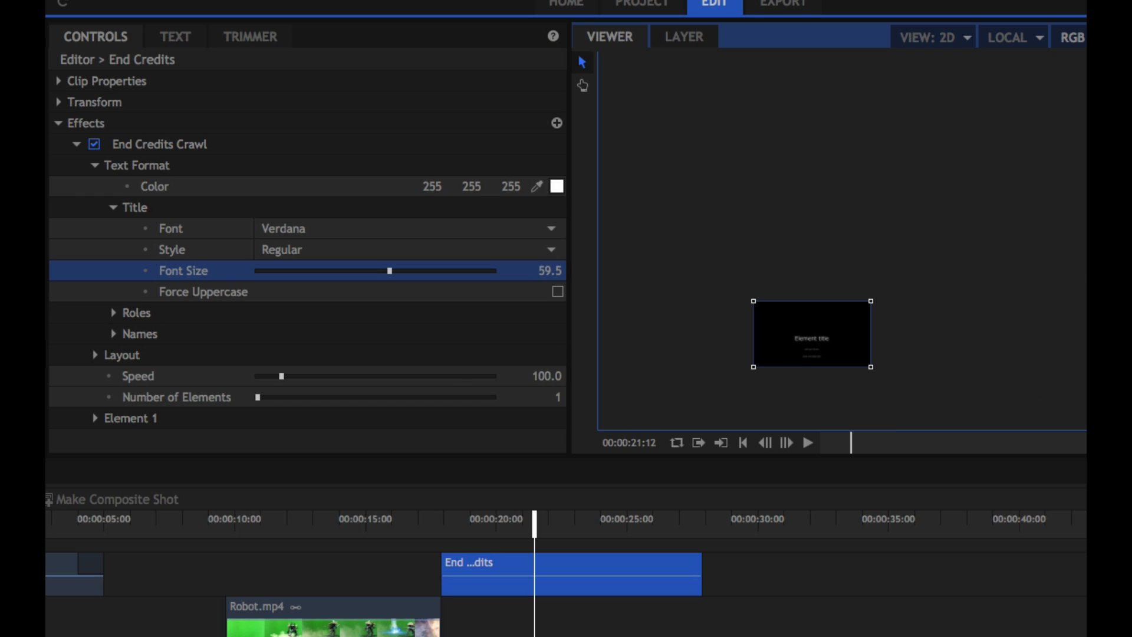
pyautogui.scroll(5, 786, 356)
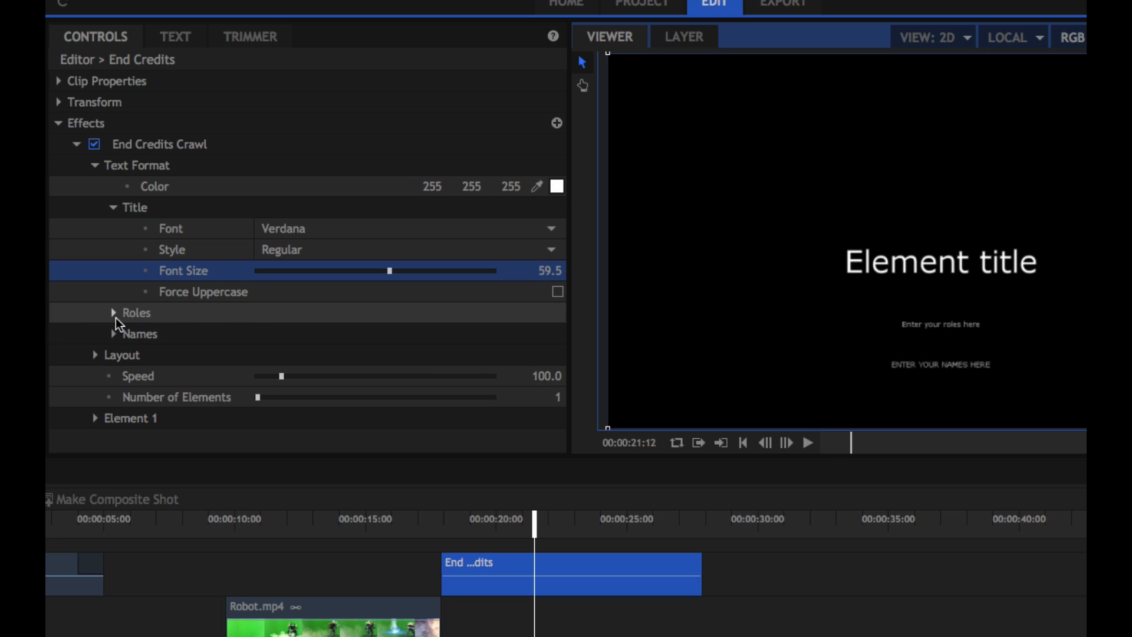
# - Set the crawl's Roles font size to 51.2 and Names font size to 50.3, and preview the text at 00:00:23:09
pyautogui.click(112, 316)
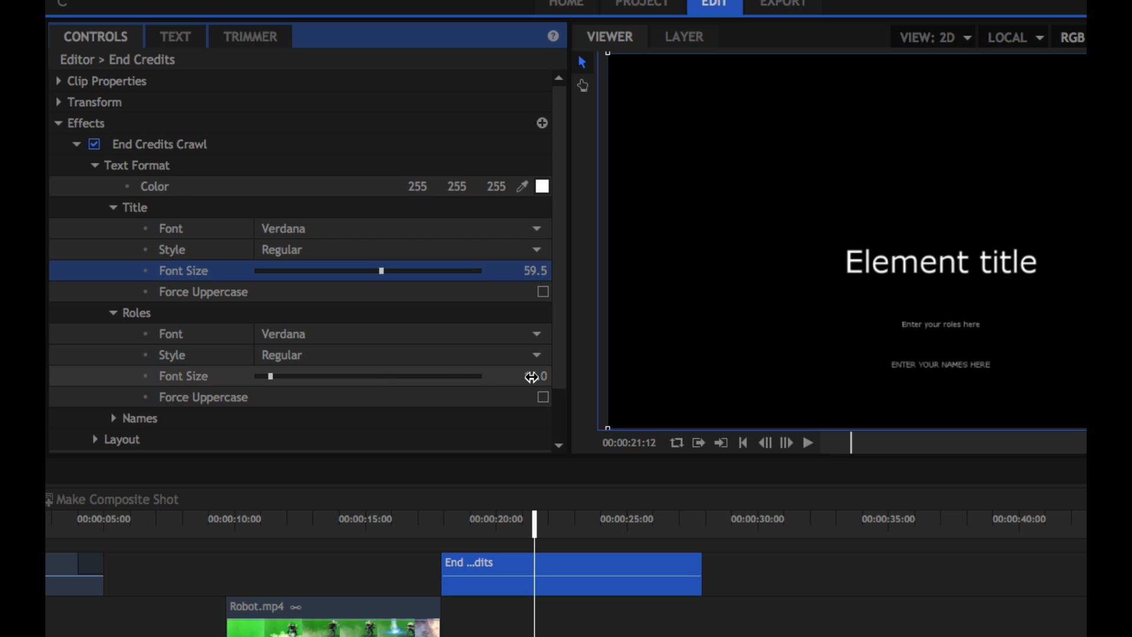
pyautogui.moveTo(271, 380); pyautogui.dragTo(360, 379)
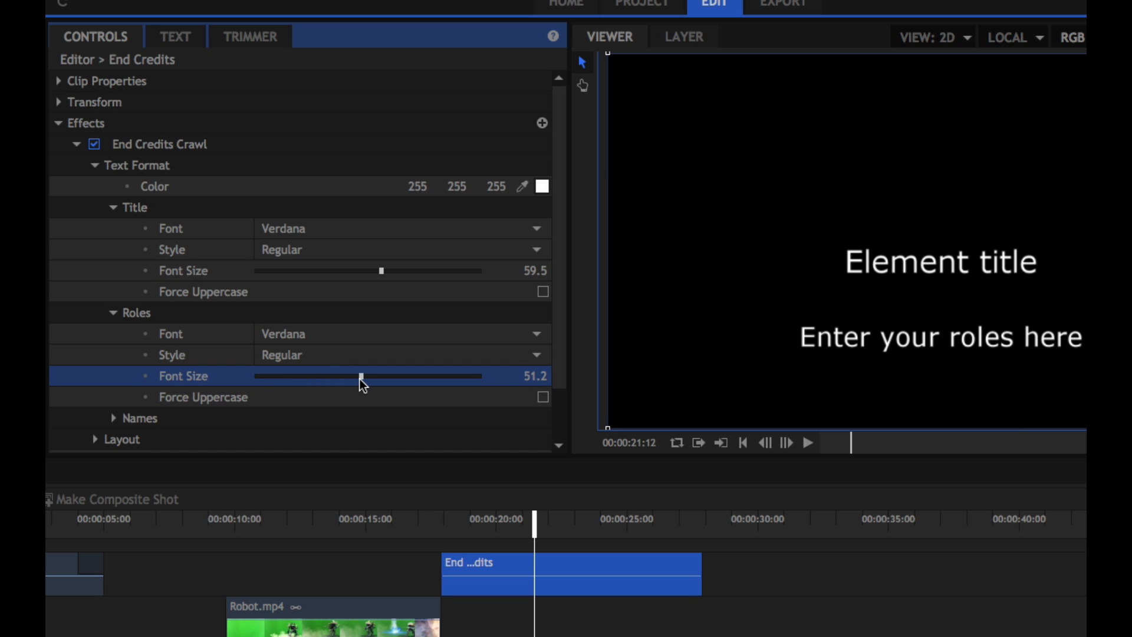
pyautogui.click(113, 418)
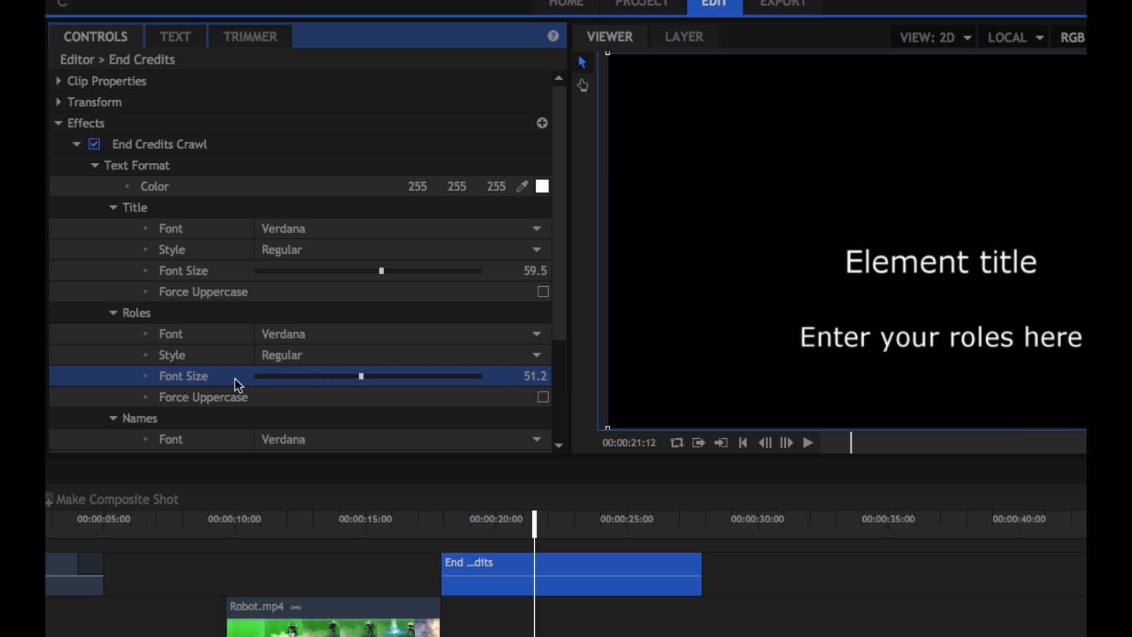
pyautogui.scroll(-5, 235, 378)
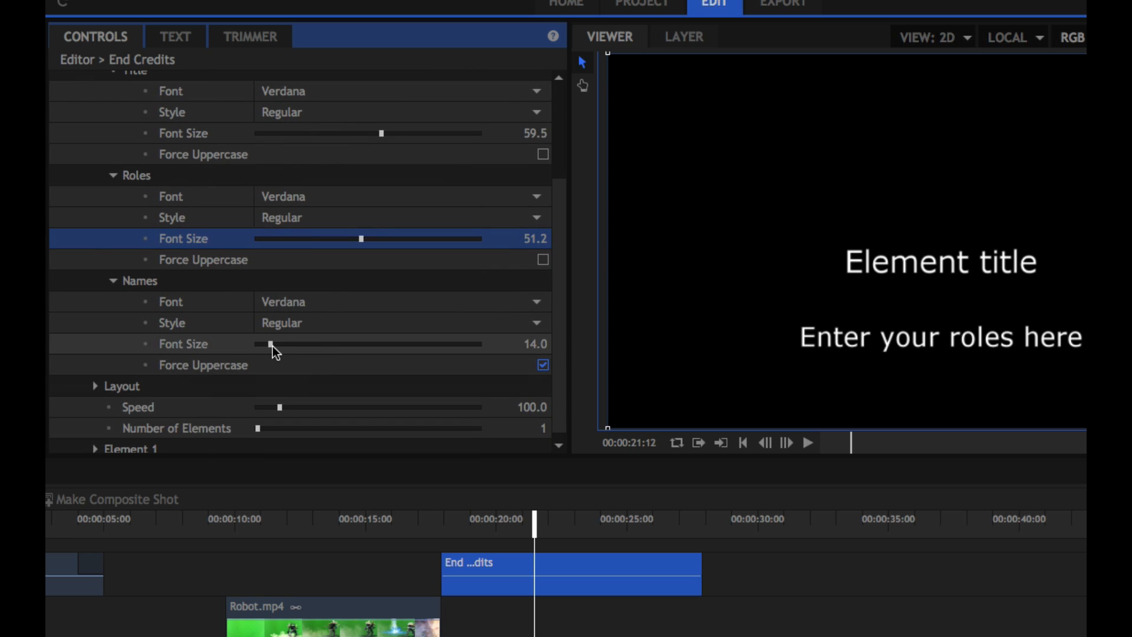
pyautogui.moveTo(273, 346); pyautogui.dragTo(360, 342)
pyautogui.scroll(-5, 752, 346)
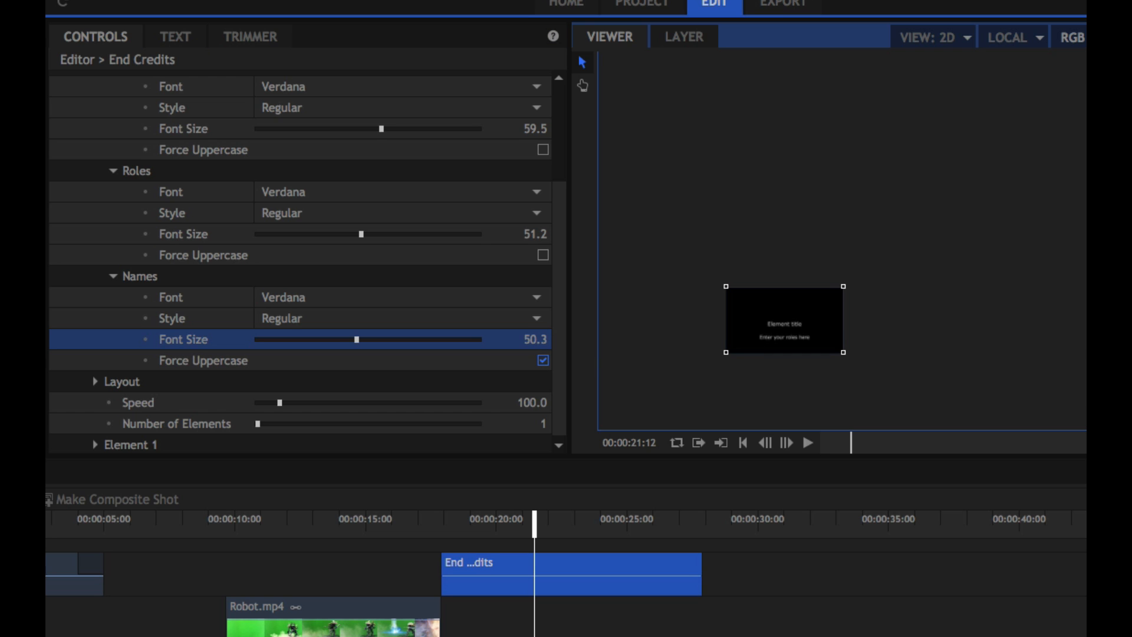
pyautogui.scroll(5, 752, 339)
pyautogui.moveTo(535, 528); pyautogui.dragTo(584, 525)
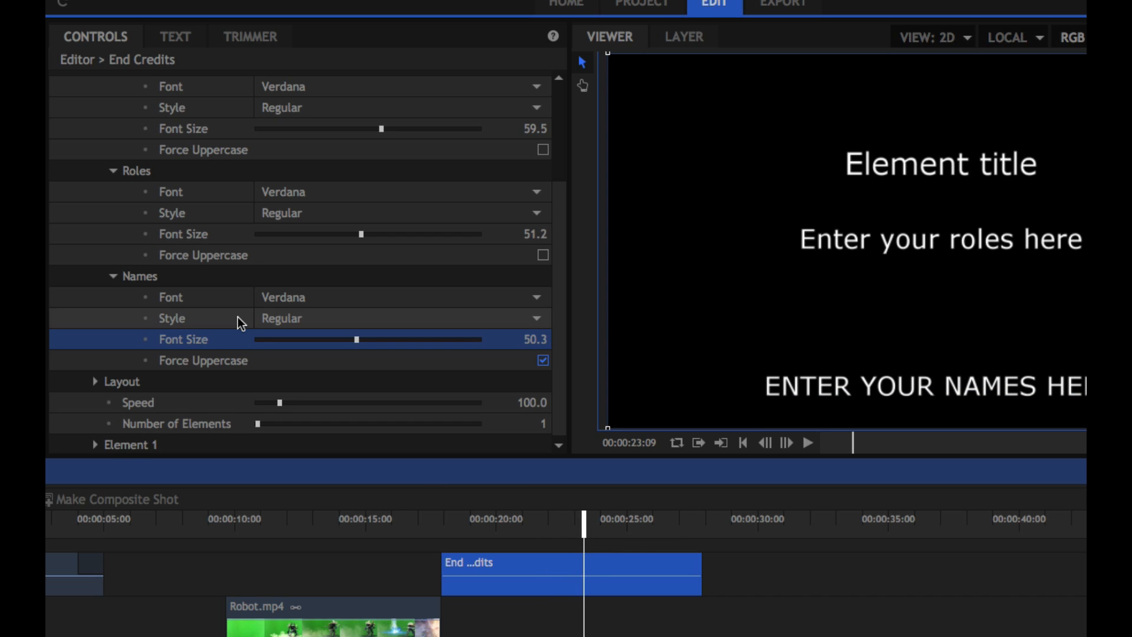
# - Expand the crawl's Layout settings and set the Number of Elements to 3
pyautogui.click(95, 382)
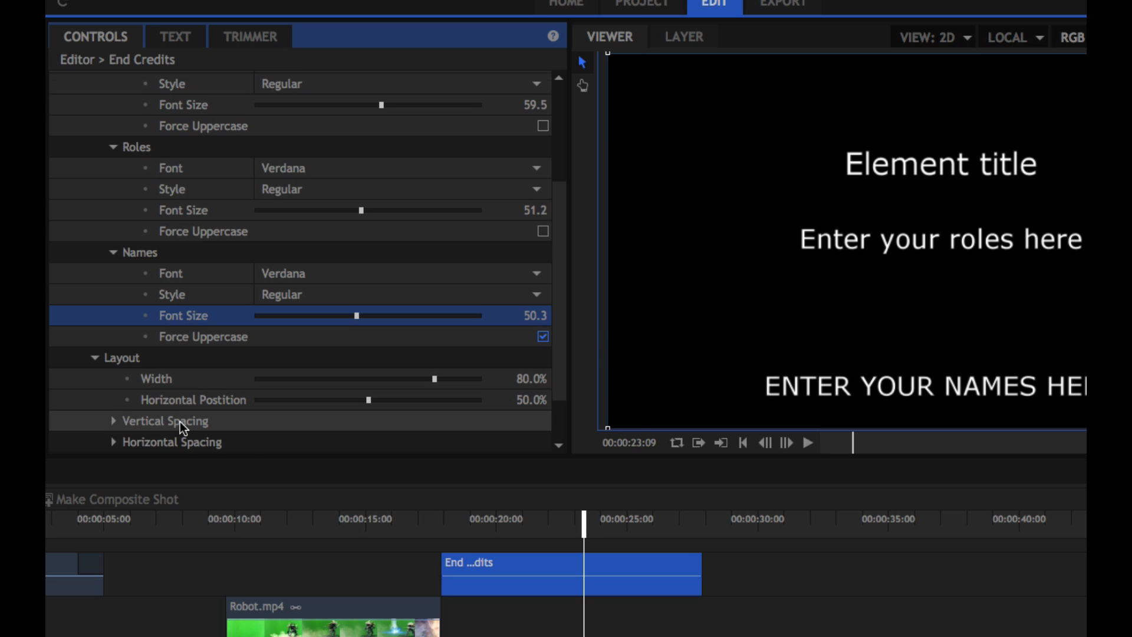
pyautogui.scroll(-1, 179, 422)
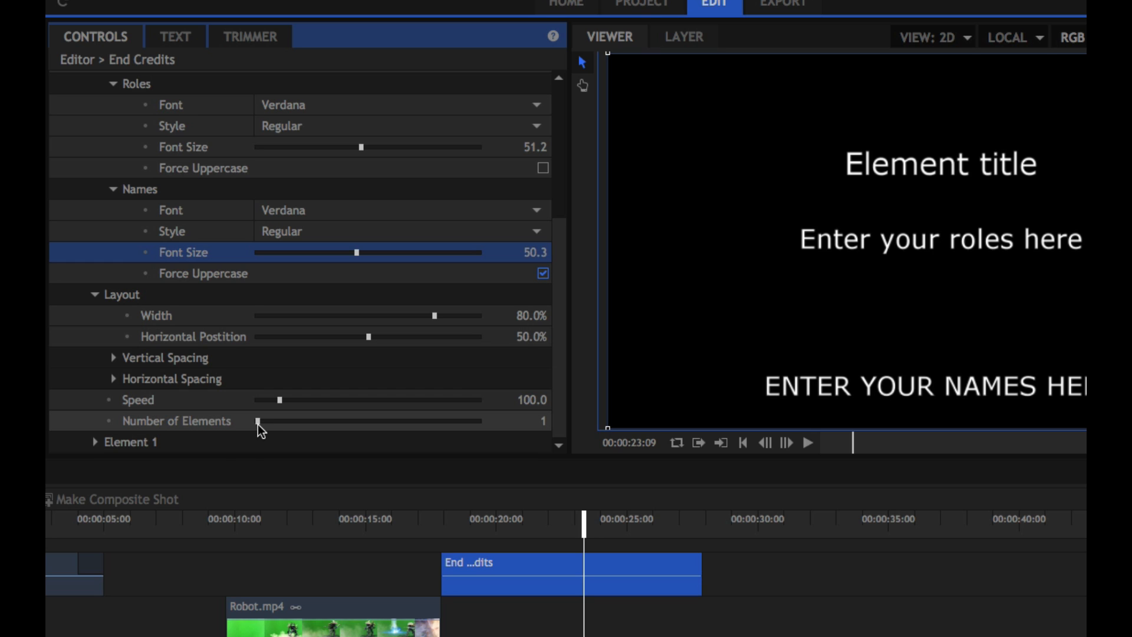
pyautogui.moveTo(257, 423); pyautogui.dragTo(273, 423)
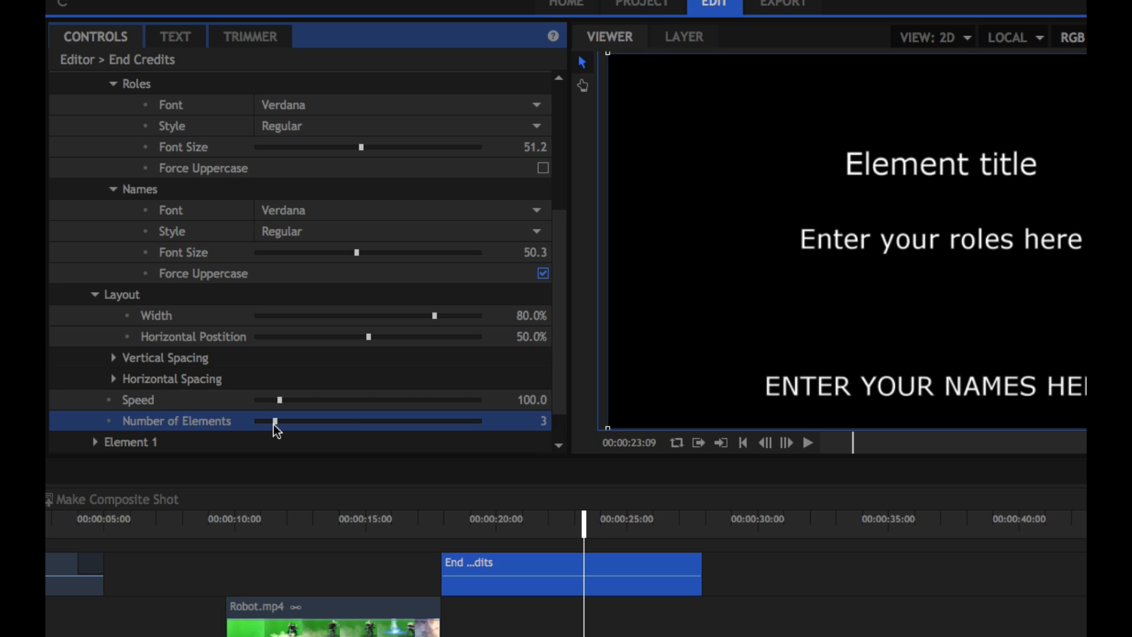
pyautogui.scroll(-2, 217, 425)
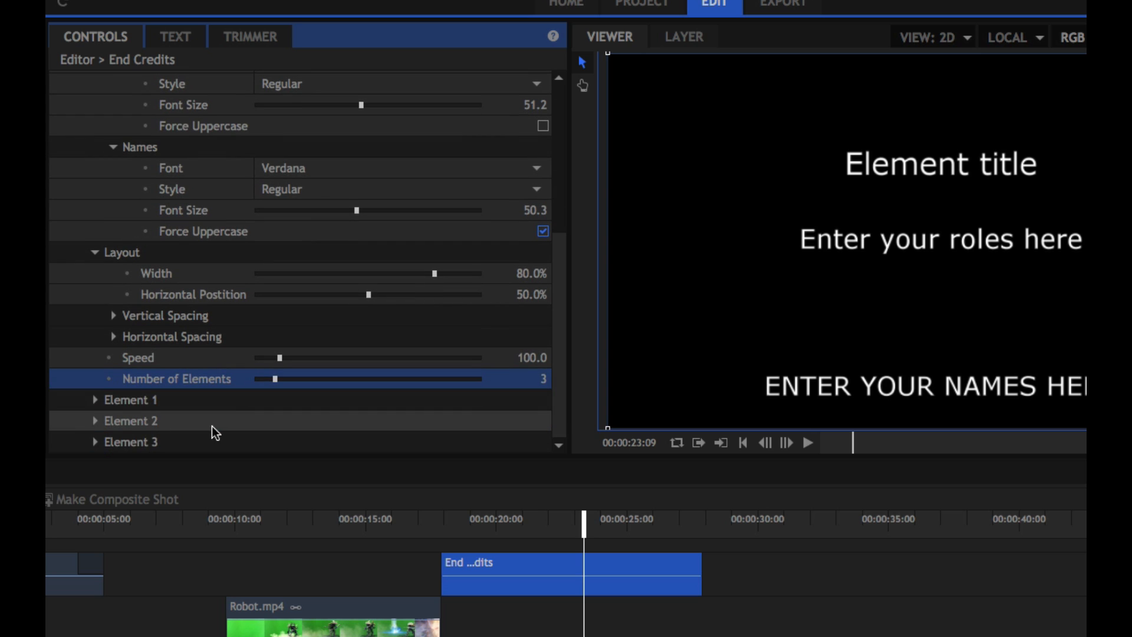
# - Expand Element 1 of the End Credits Crawl and set its Title to "Pokemon Gone"
pyautogui.click(96, 402)
pyautogui.scroll(-3, 258, 421)
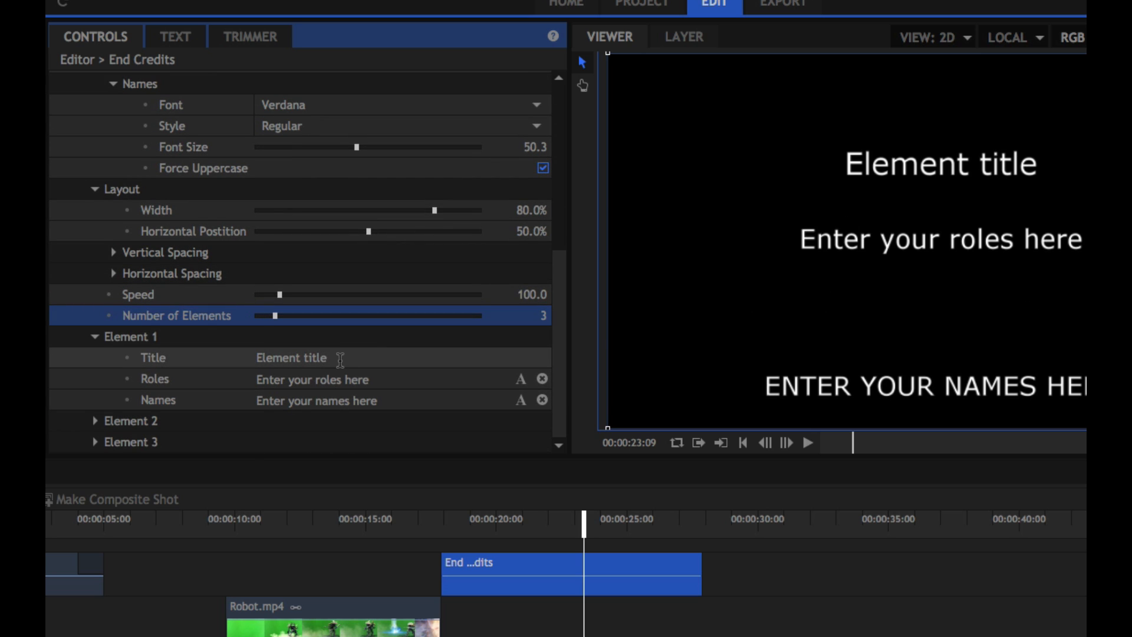
pyautogui.click(340, 359)
pyautogui.moveTo(283, 360); pyautogui.dragTo(254, 368)
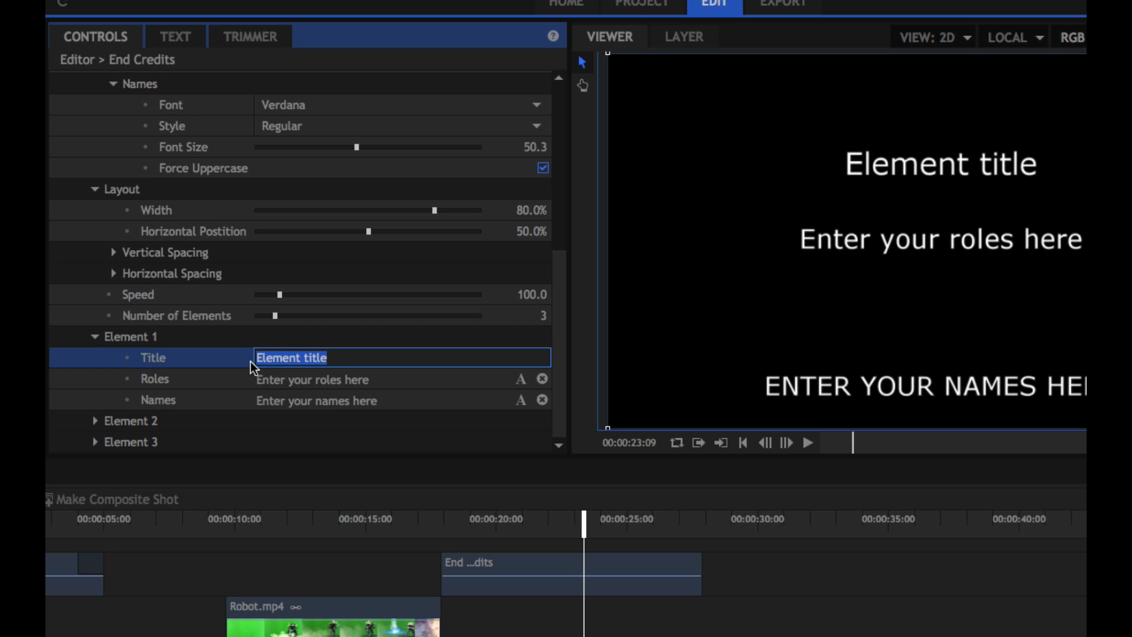
pyautogui.write('Po')
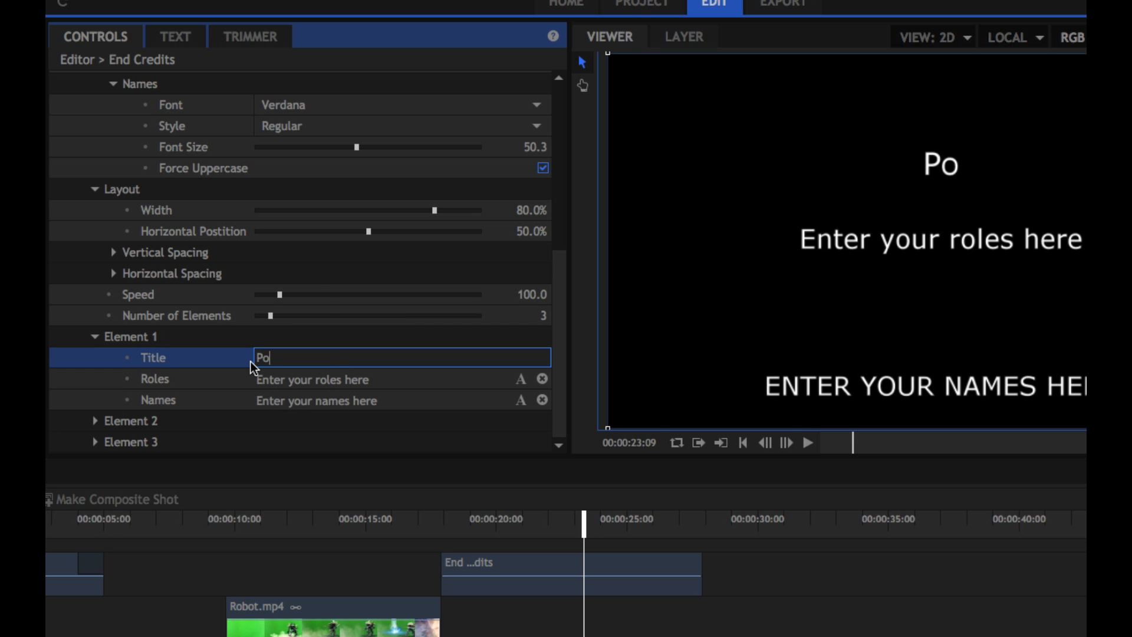
pyautogui.write('kemon Gone')
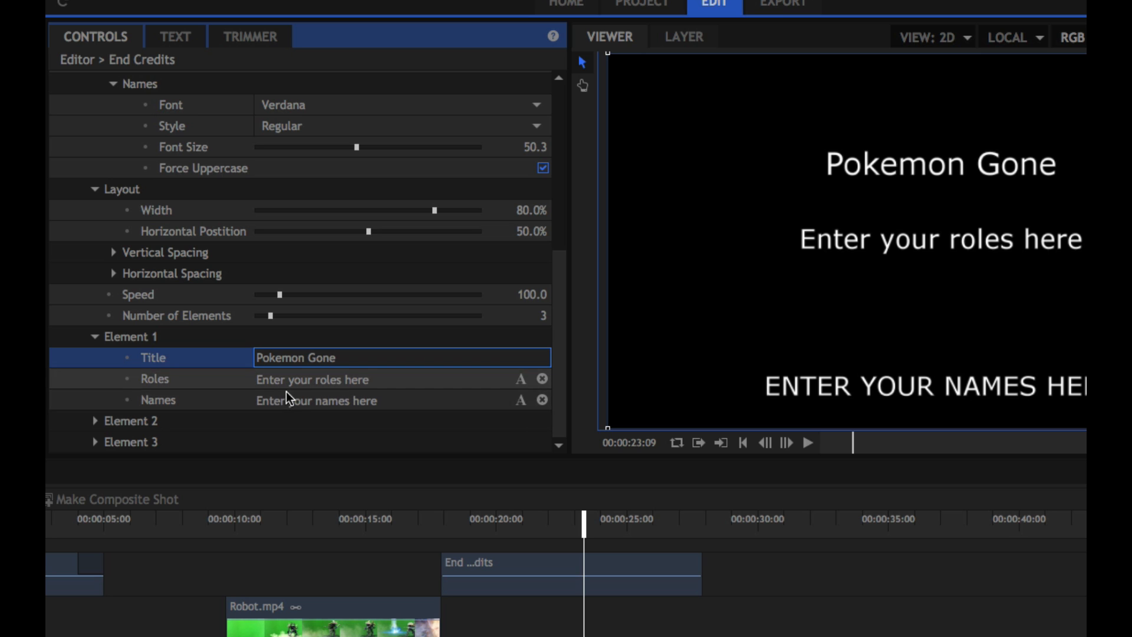
# - Clear the placeholder text from Element 1's Roles and Names so that both are empty
pyautogui.click(325, 386)
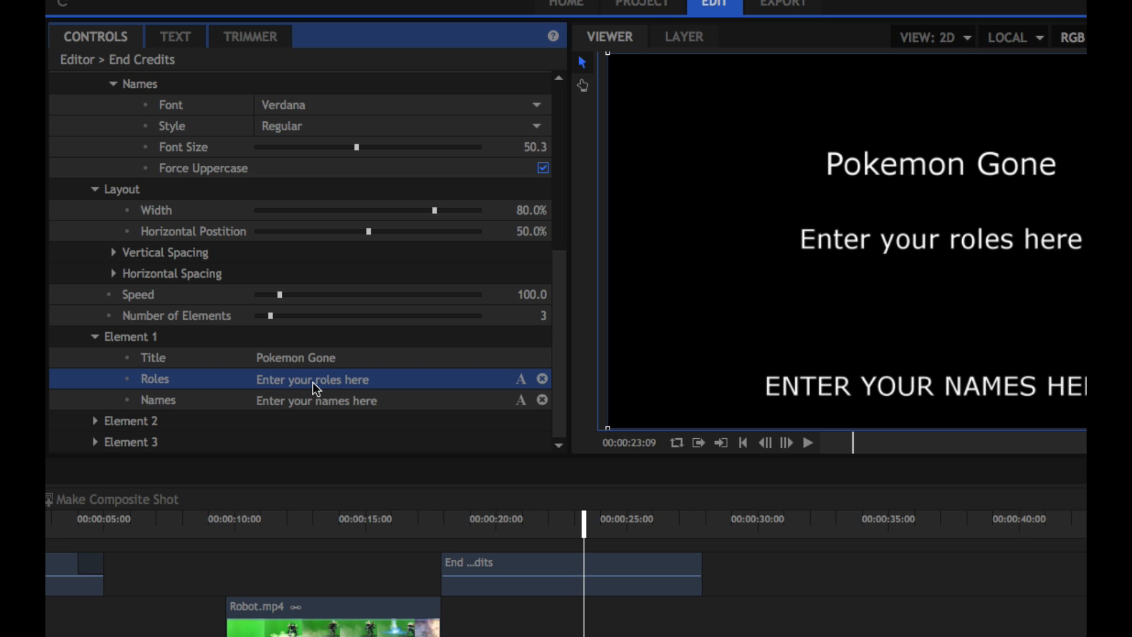
pyautogui.click(521, 380)
pyautogui.moveTo(570, 349); pyautogui.dragTo(401, 337)
pyautogui.press('BackSpace')
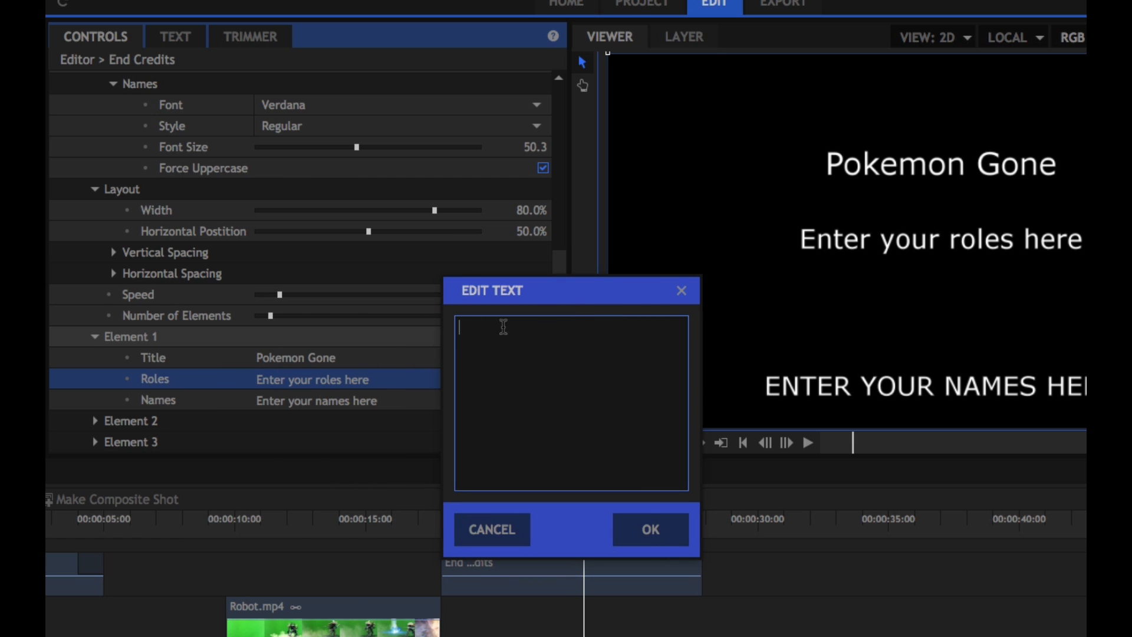
pyautogui.click(635, 529)
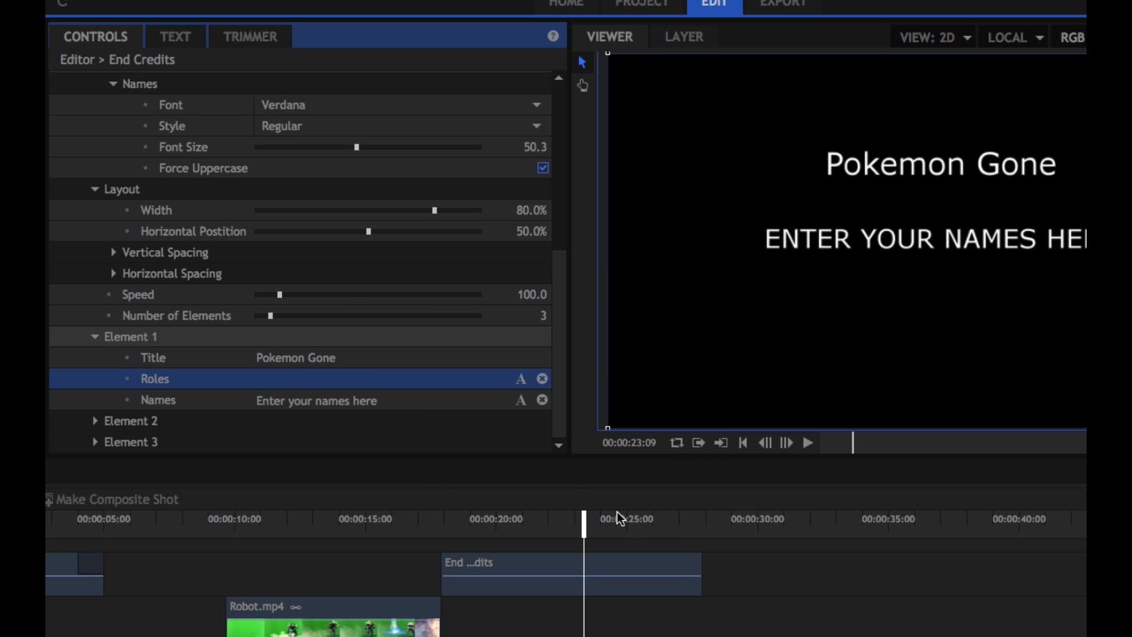
pyautogui.click(519, 403)
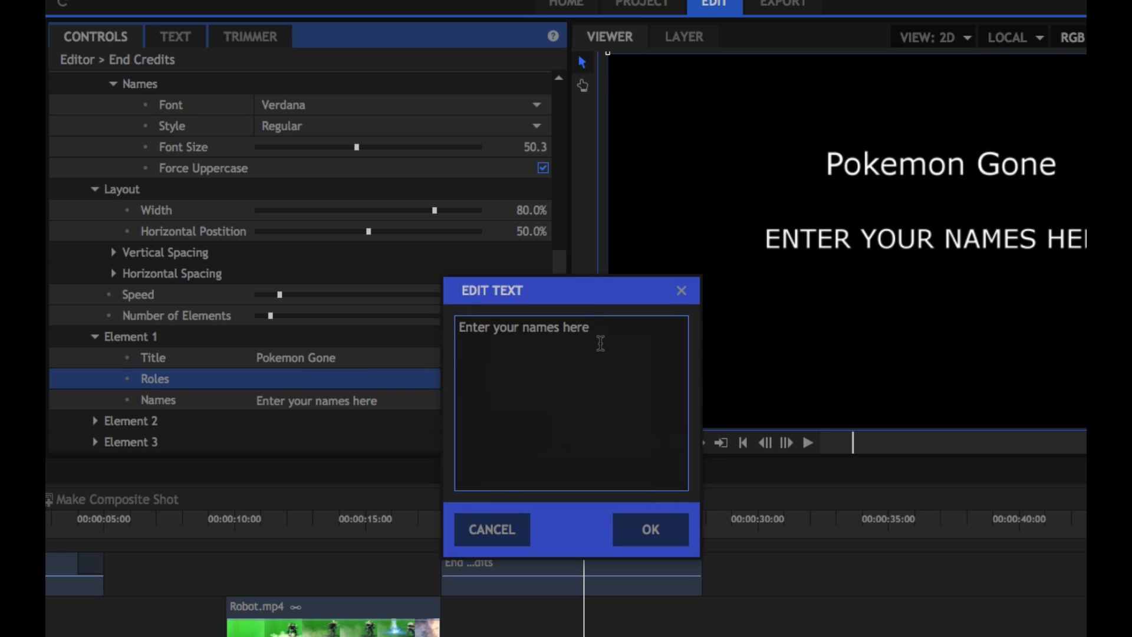
pyautogui.moveTo(590, 329); pyautogui.dragTo(422, 325)
pyautogui.press('BackSpace')
pyautogui.click(635, 530)
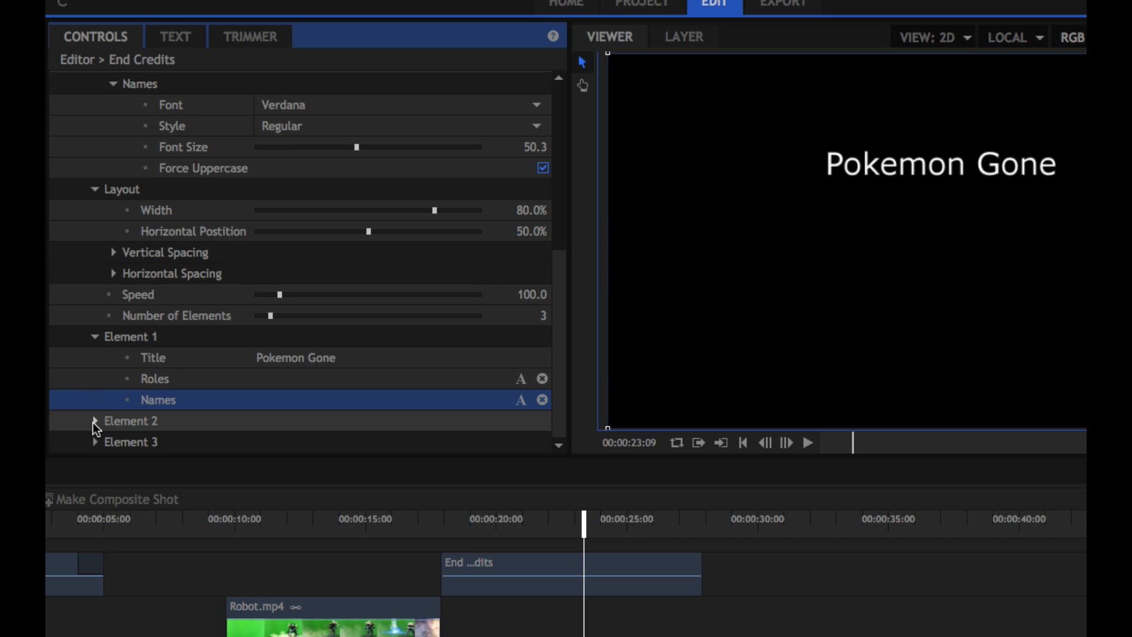
# - Expand Element 2 of the crawl and set its Title to "Starring..."
pyautogui.click(95, 421)
pyautogui.scroll(-1, 224, 401)
pyautogui.click(264, 380)
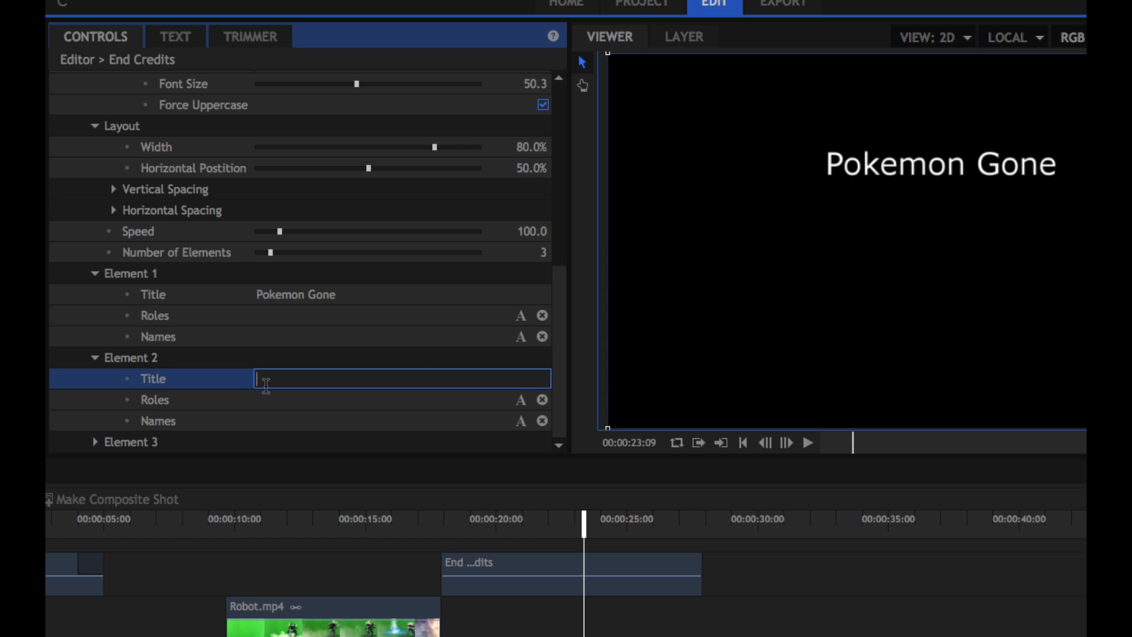
pyautogui.write('Starr')
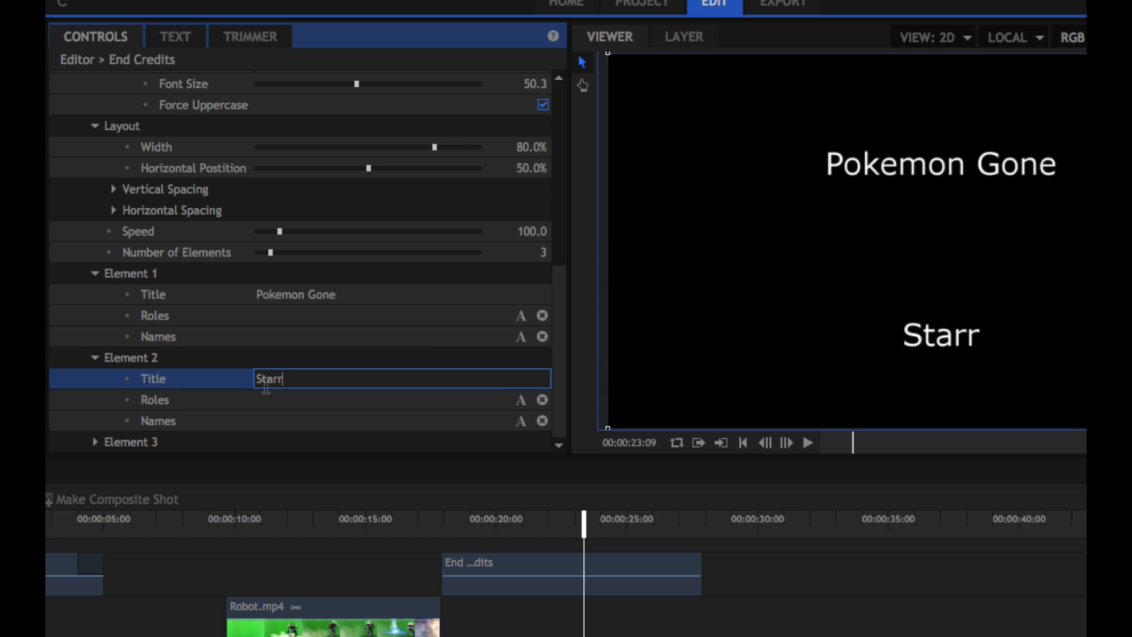
pyautogui.write('ing')
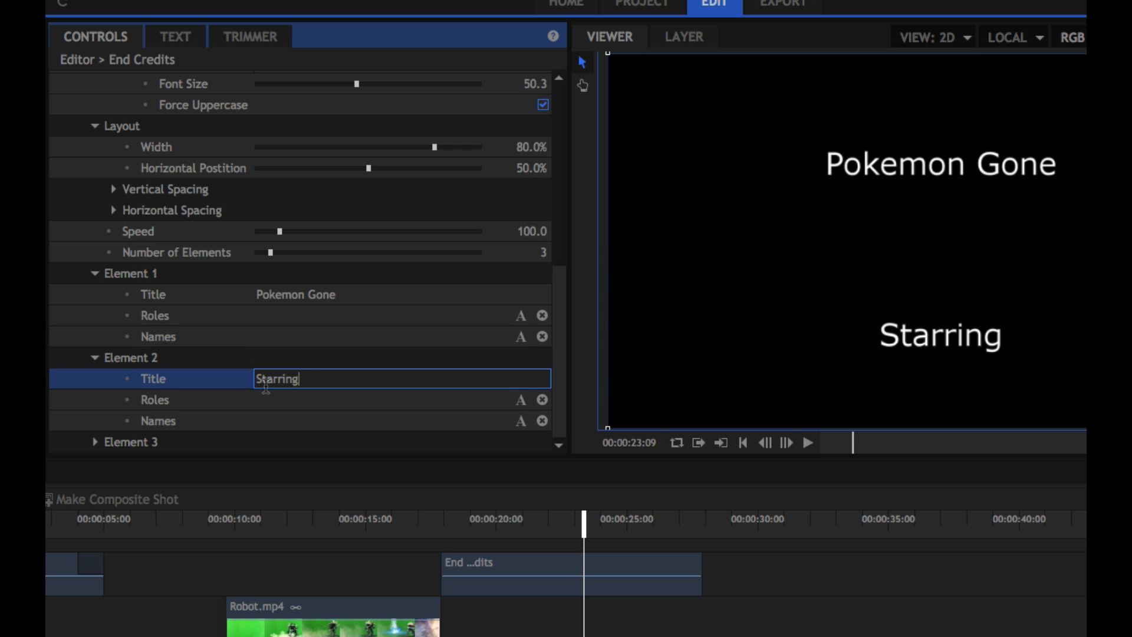
pyautogui.write('...')
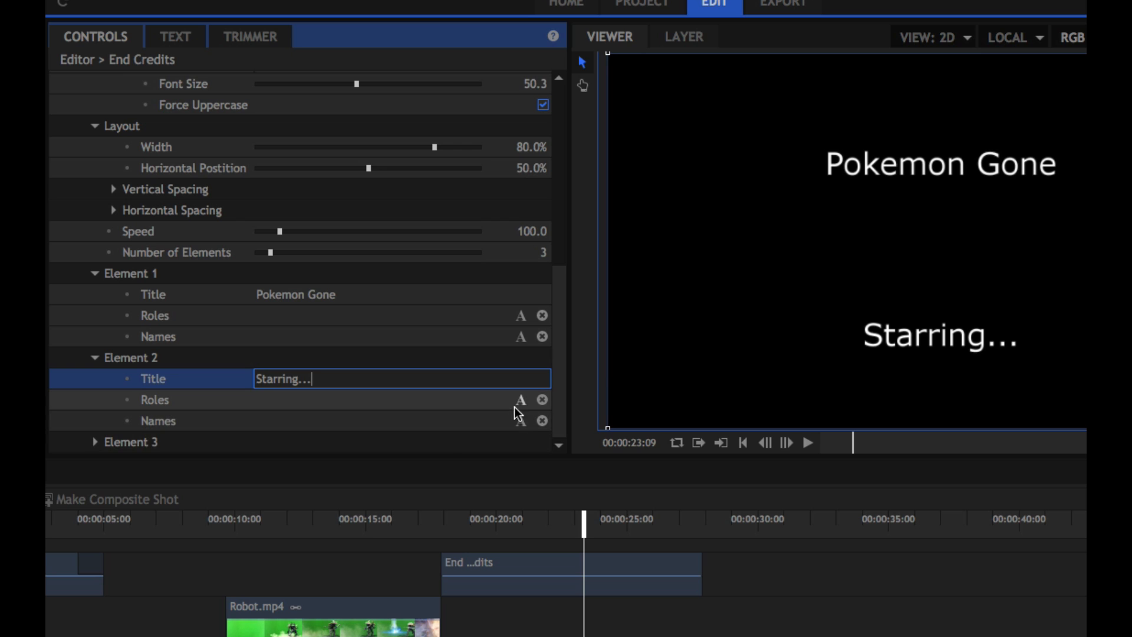
# - Enter "Pokemon" and "Angry Robot" on separate lines as Element 2's Roles
pyautogui.click(521, 404)
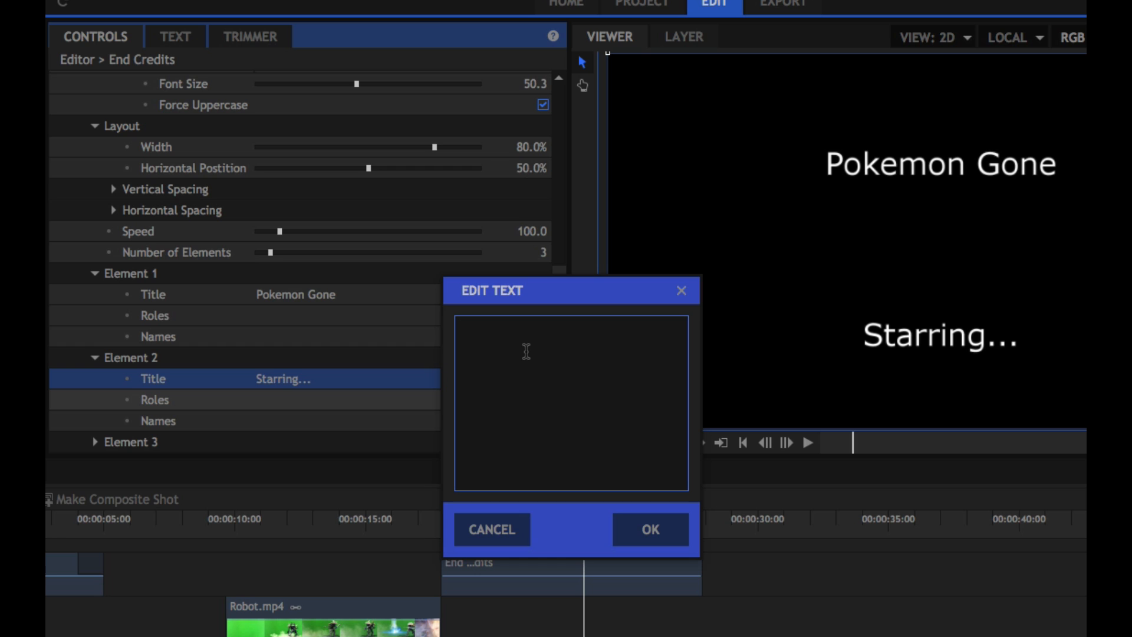
pyautogui.write('Pokemon ')
pyautogui.write('Angr')
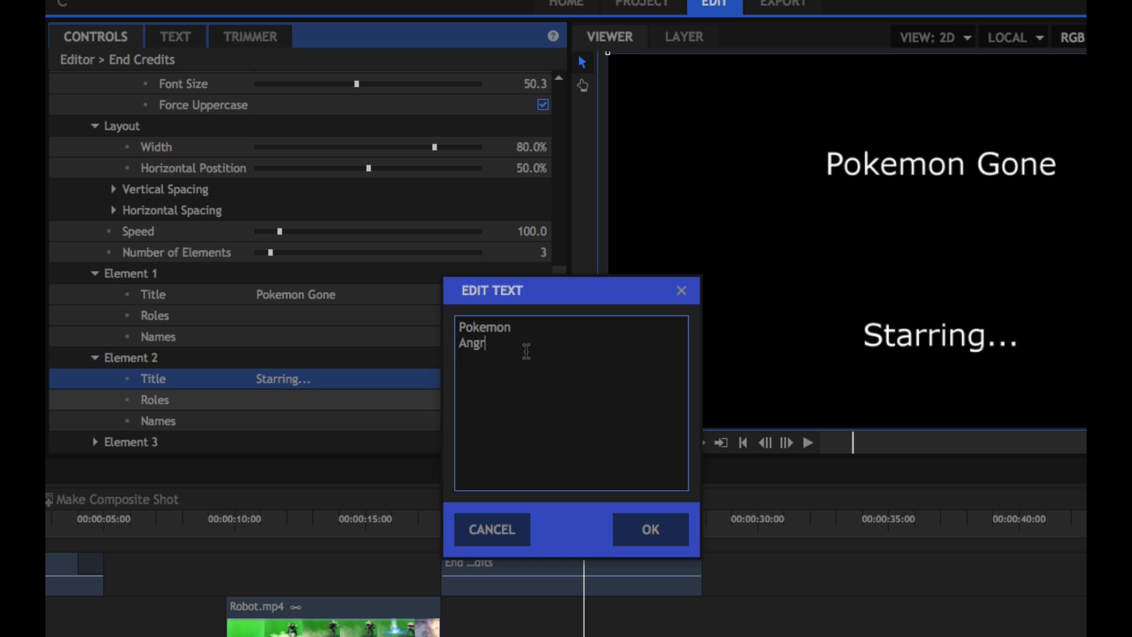
pyautogui.write('y Robot')
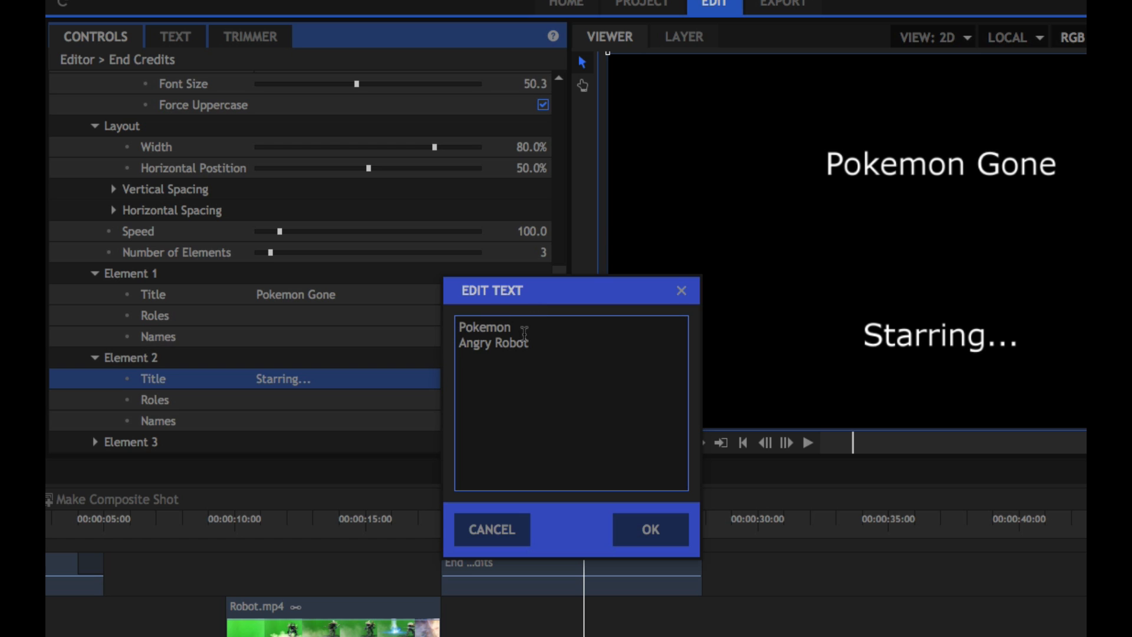
pyautogui.click(648, 534)
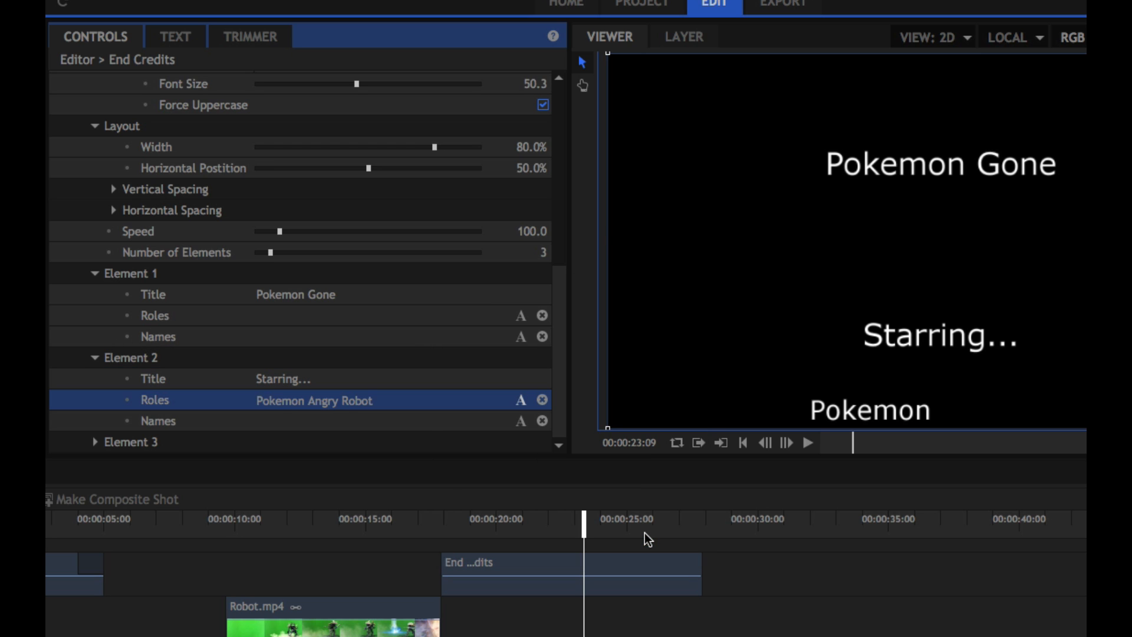
# - Enter "Pikachu" and "Metal Bob" on separate lines as Element 2's Names, and preview the crawl at 00:00:25:02
pyautogui.click(521, 423)
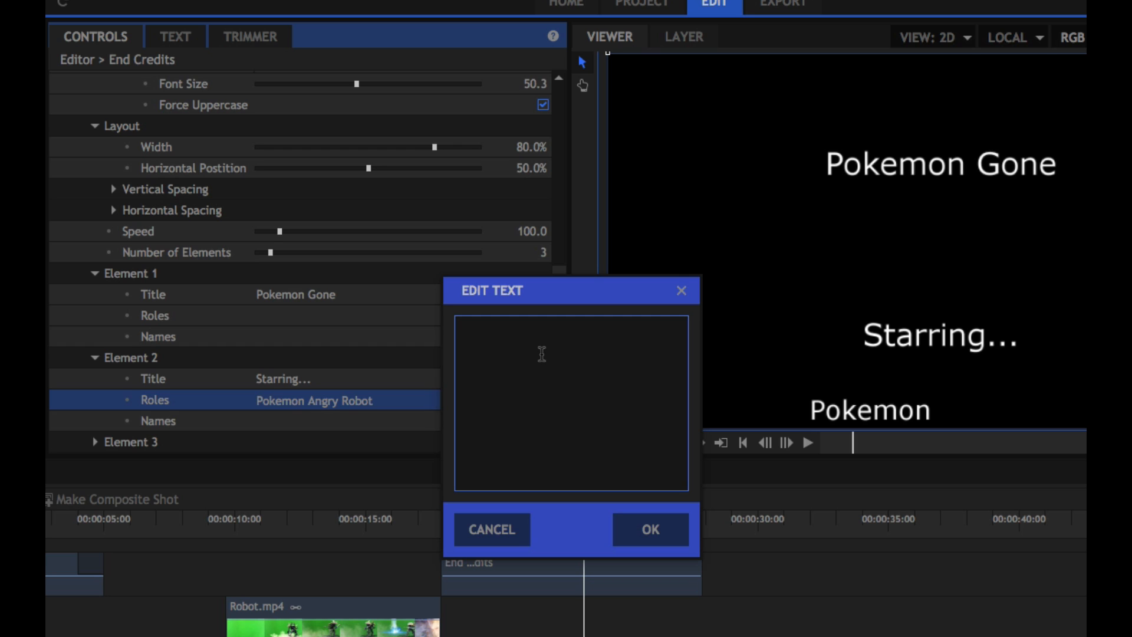
pyautogui.write('Pikachu')
pyautogui.press('Return')
pyautogui.write('Metal Bob')
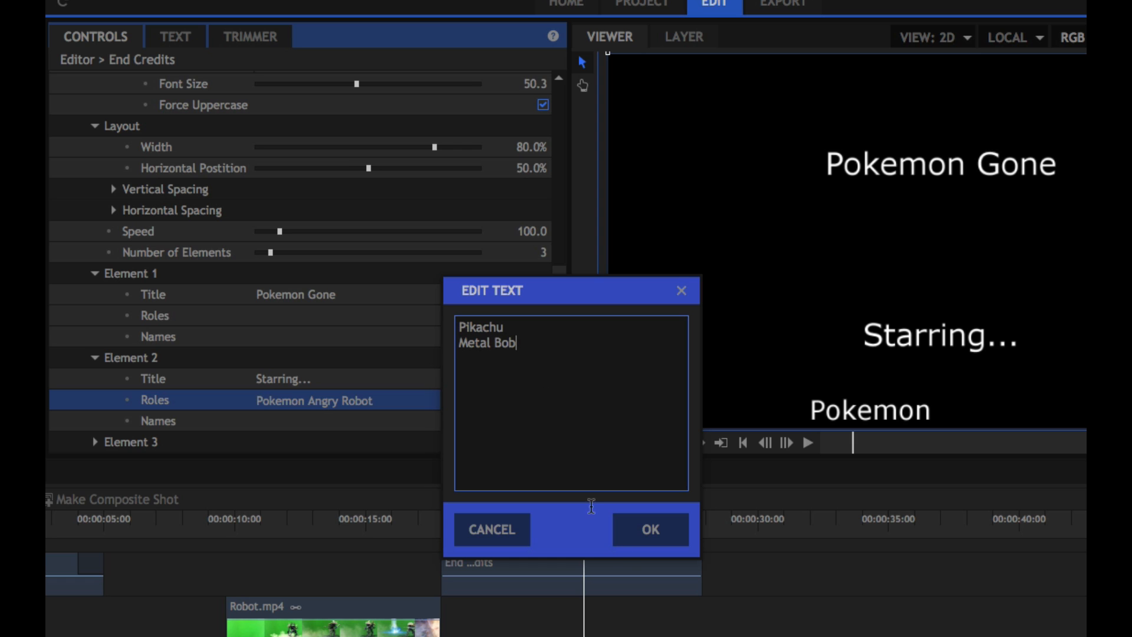
pyautogui.click(634, 538)
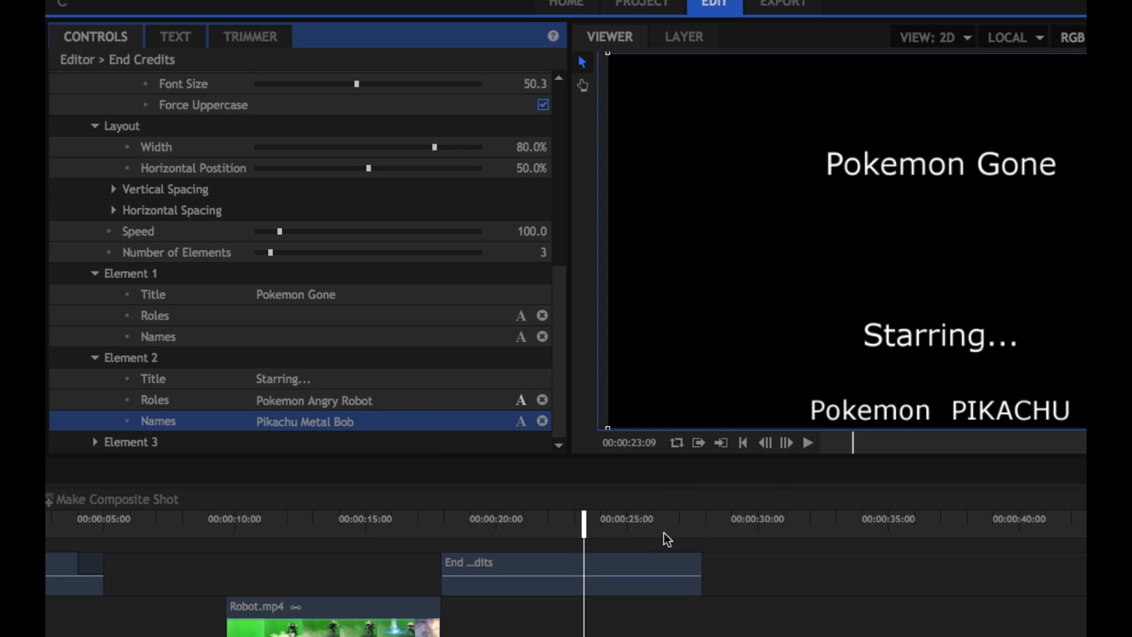
pyautogui.moveTo(583, 525); pyautogui.dragTo(627, 520)
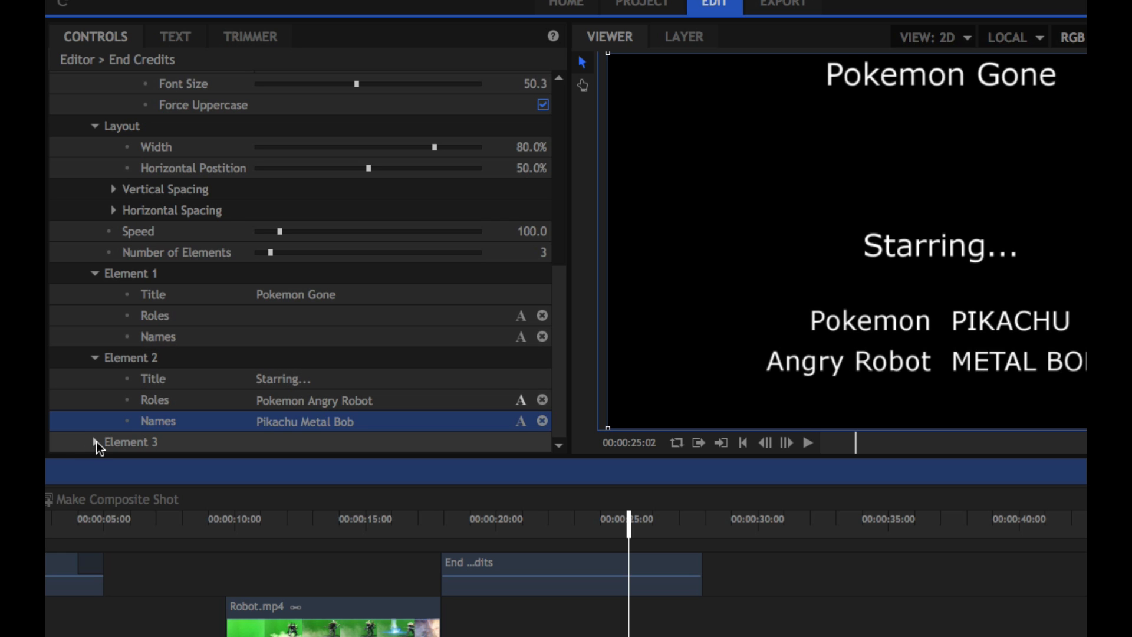
# - Expand Element 3 of the crawl and set its Title to "Production Team..."
pyautogui.click(96, 441)
pyautogui.scroll(-1, 183, 438)
pyautogui.click(270, 405)
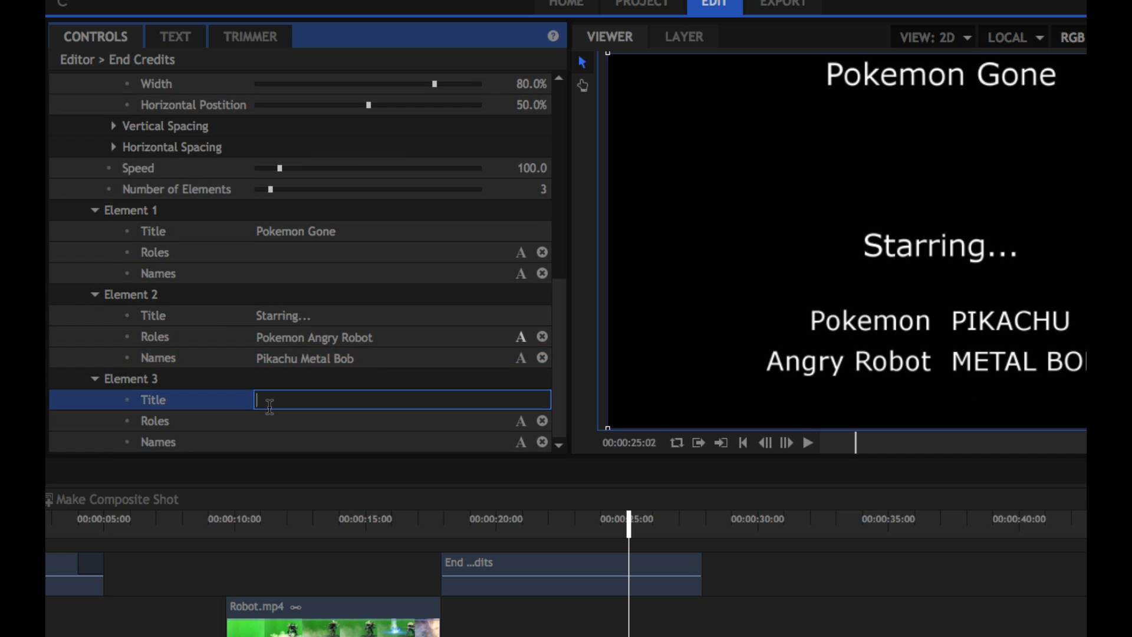
pyautogui.write('Production Team...')
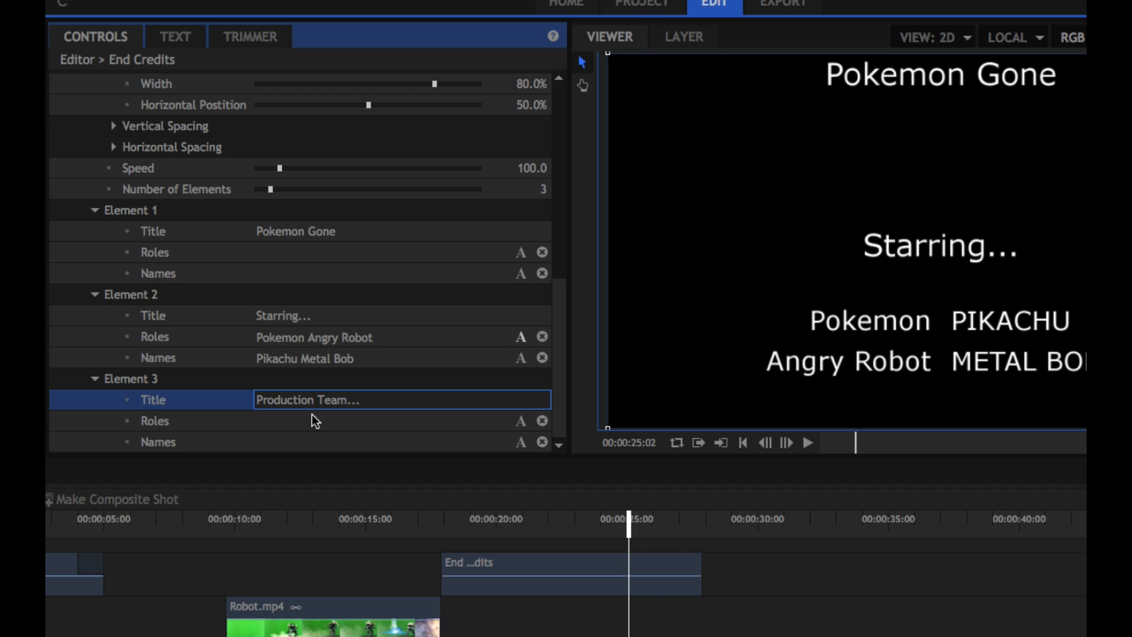
# - Enter "Director", "Editor", "Producer" and "Legal" on separate lines as Element 3's Roles
pyautogui.click(520, 421)
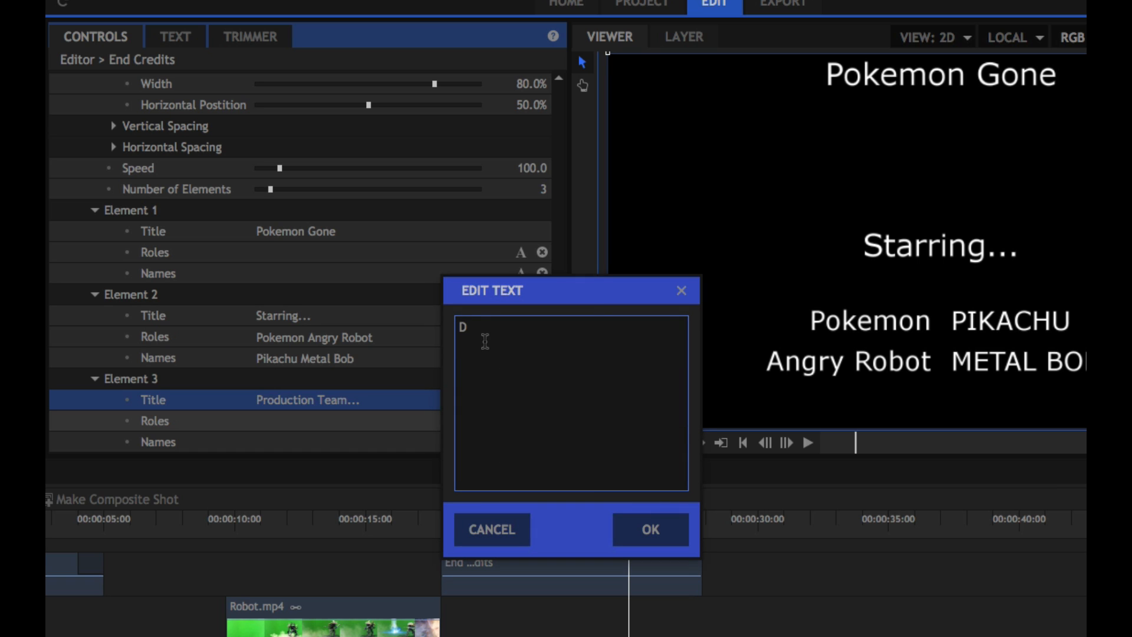
pyautogui.write('Director')
pyautogui.press('Return')
pyautogui.write('Editor')
pyautogui.press('Return')
pyautogui.write('Producer')
pyautogui.press('Return')
pyautogui.write('Legal')
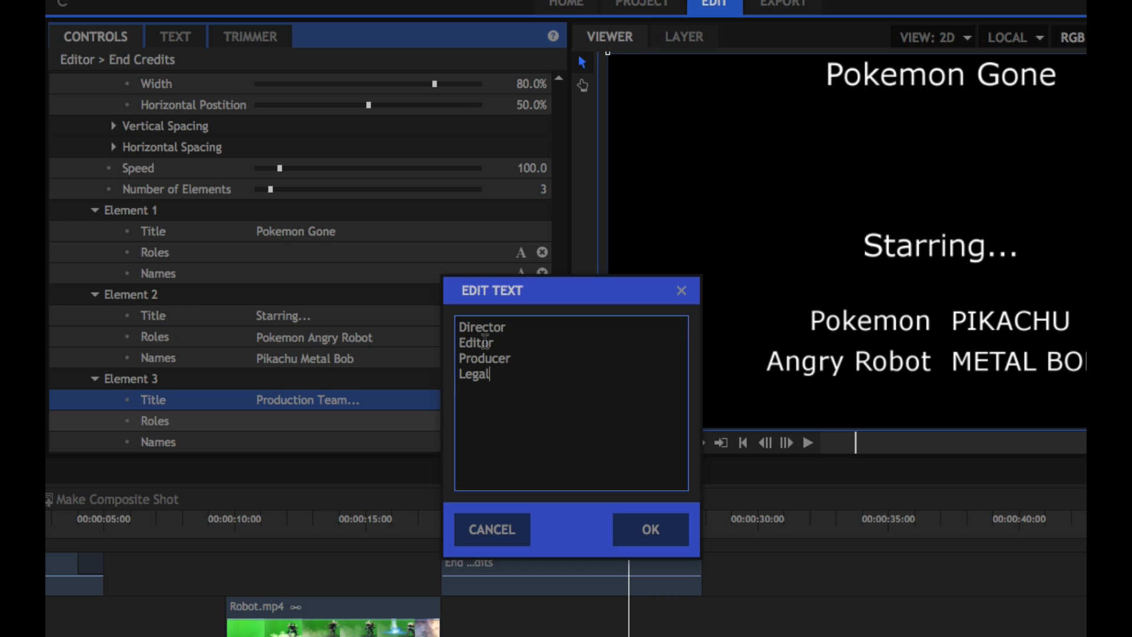
pyautogui.click(675, 532)
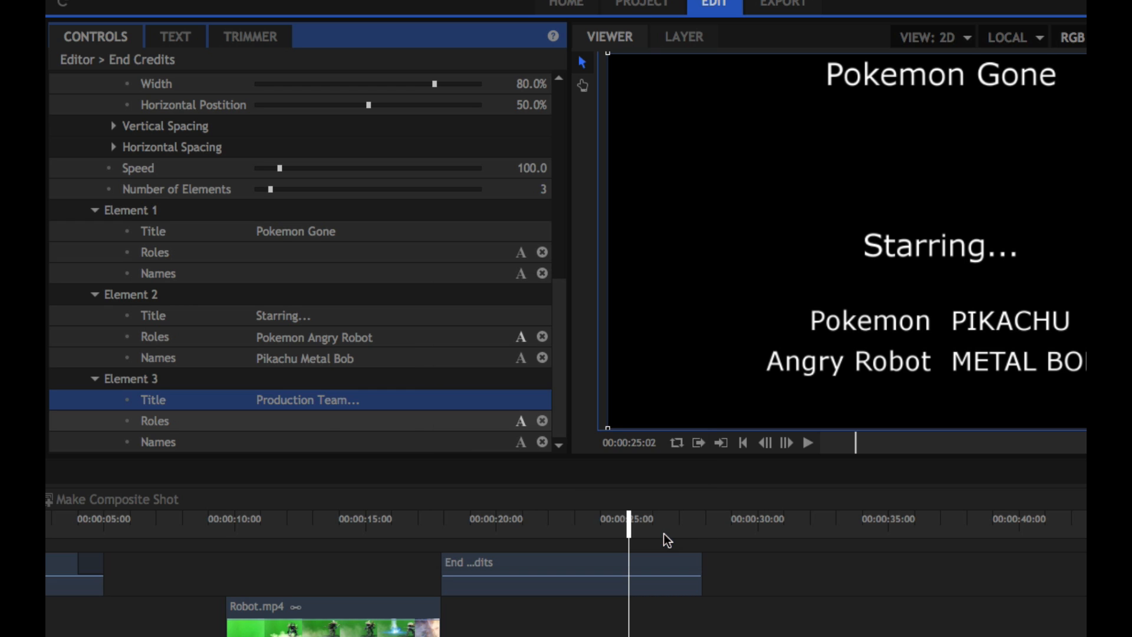
# - Fill in Element 3's Names with the crew member's surname on four lines, one for each role
pyautogui.click(520, 441)
pyautogui.write('Copley')
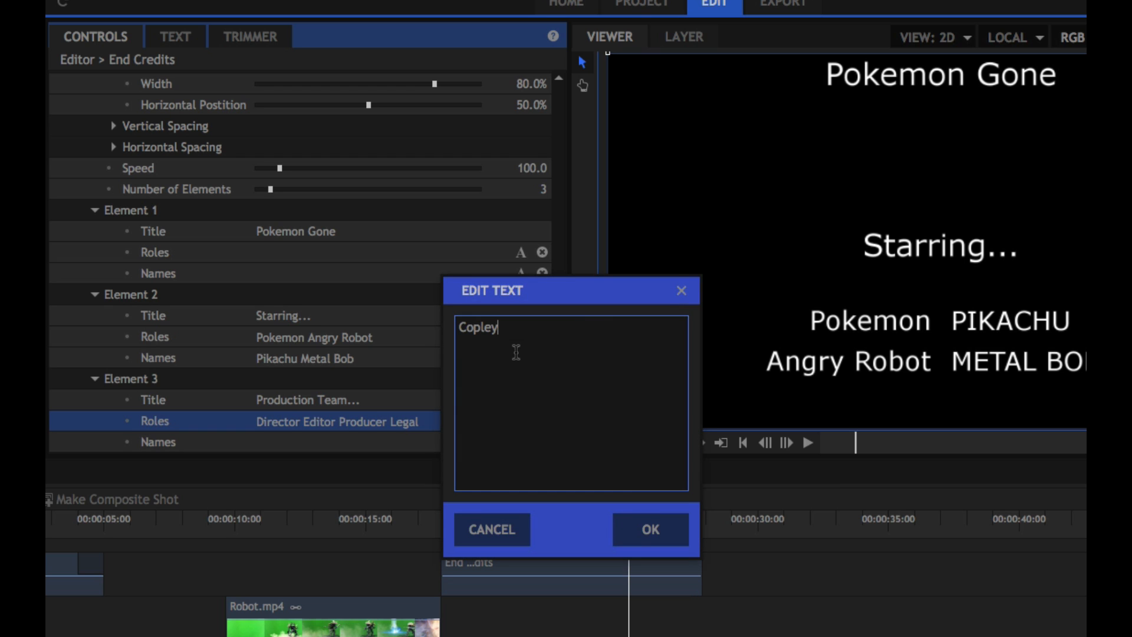
pyautogui.press('Return')
pyautogui.write('Copley')
pyautogui.press('Return')
pyautogui.write('Copley Cople')
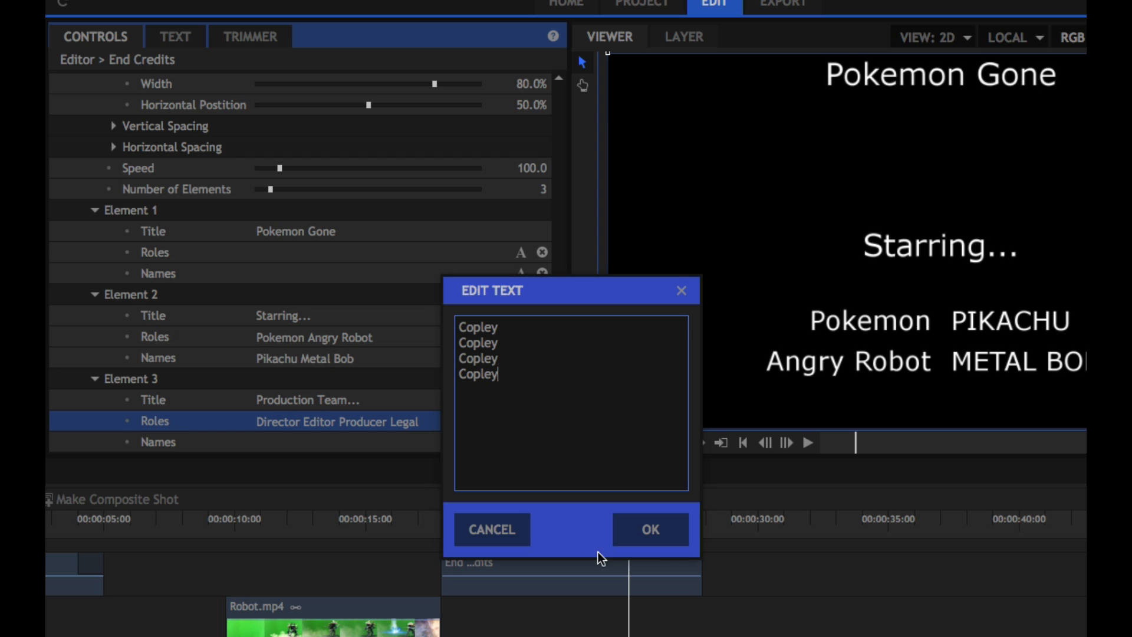
pyautogui.click(632, 540)
# - Scrub through the credits to 00:00:27:19 to check the scrolling, and return the playhead to 00:00:19:00
pyautogui.moveTo(627, 529); pyautogui.dragTo(700, 525)
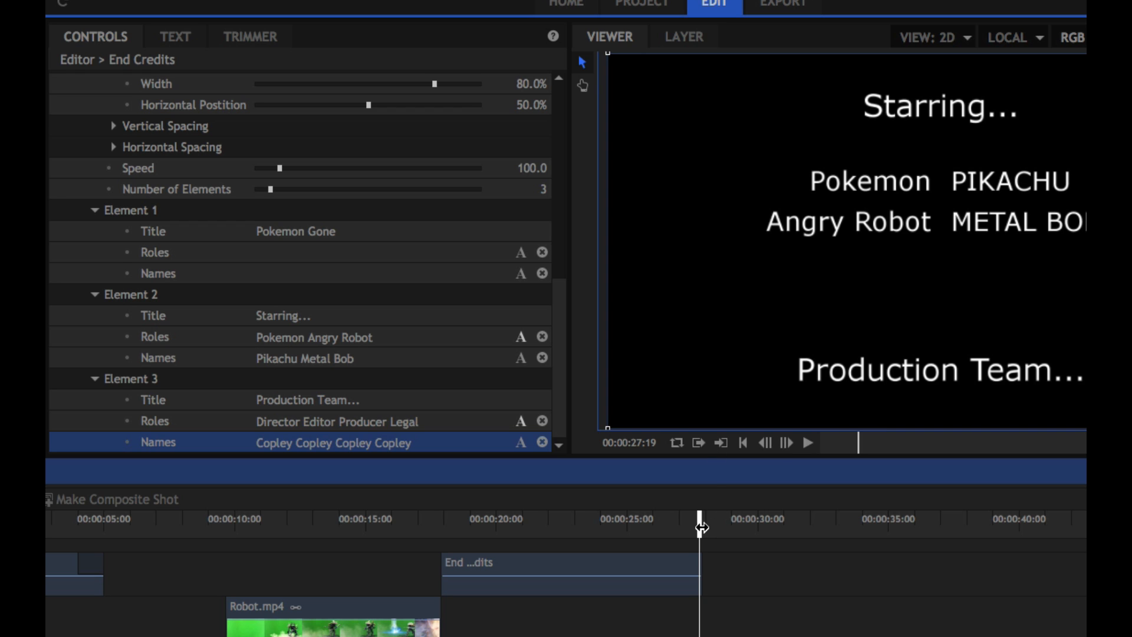
pyautogui.moveTo(701, 527); pyautogui.dragTo(530, 527)
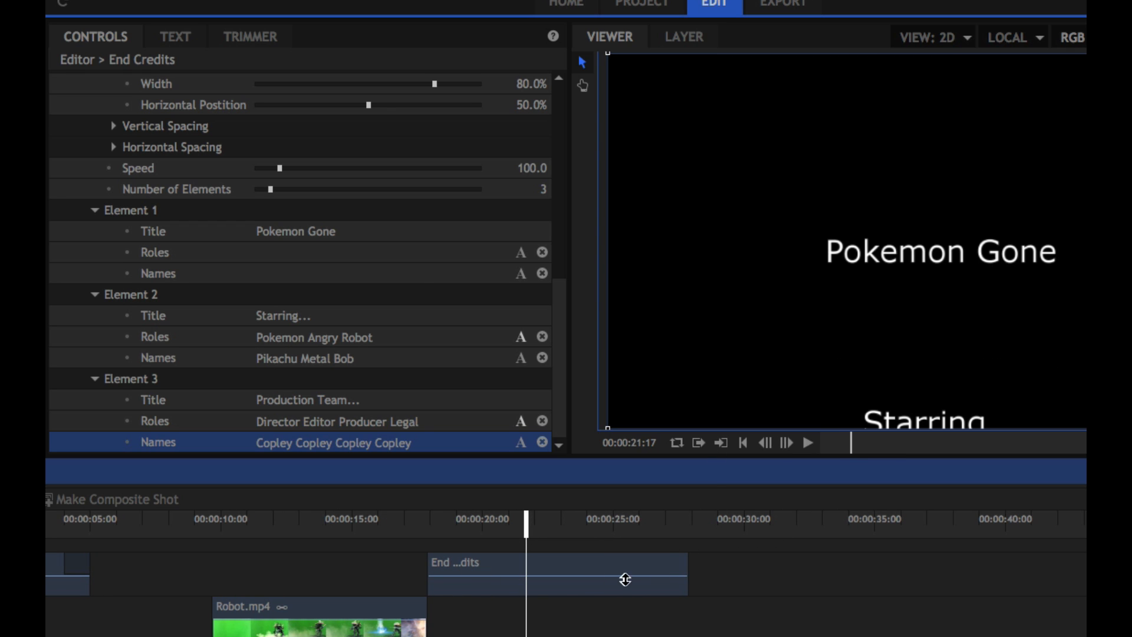
pyautogui.moveTo(527, 533); pyautogui.dragTo(456, 525)
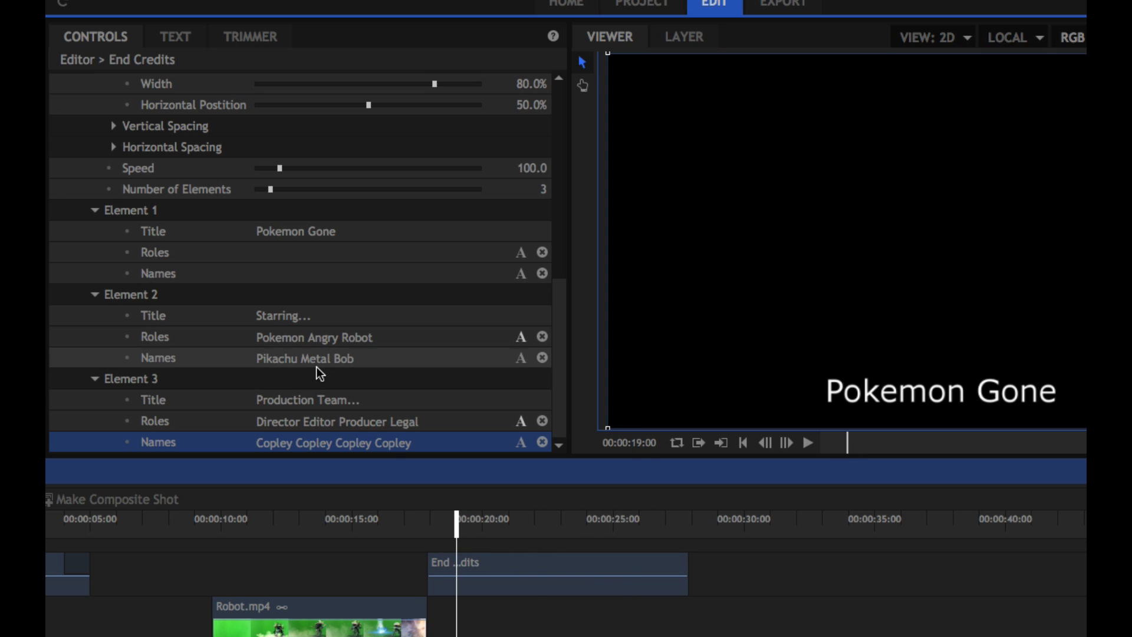
# - Set the End Credits Crawl's Speed to 370.0
pyautogui.scroll(8, 275, 168)
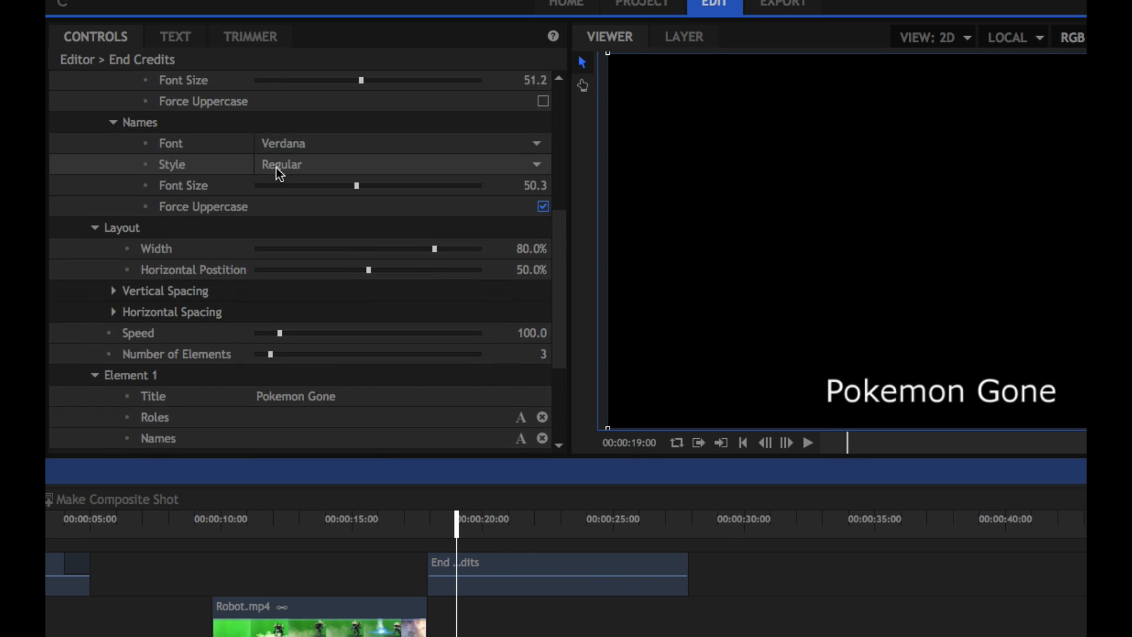
pyautogui.scroll(4, 293, 192)
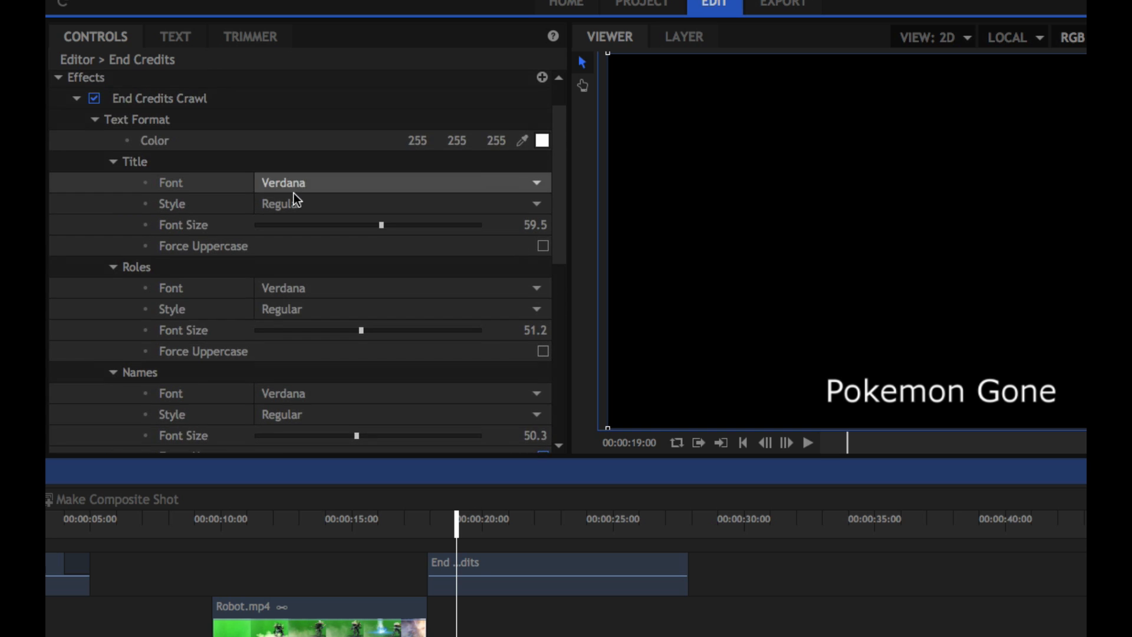
pyautogui.scroll(-8, 293, 193)
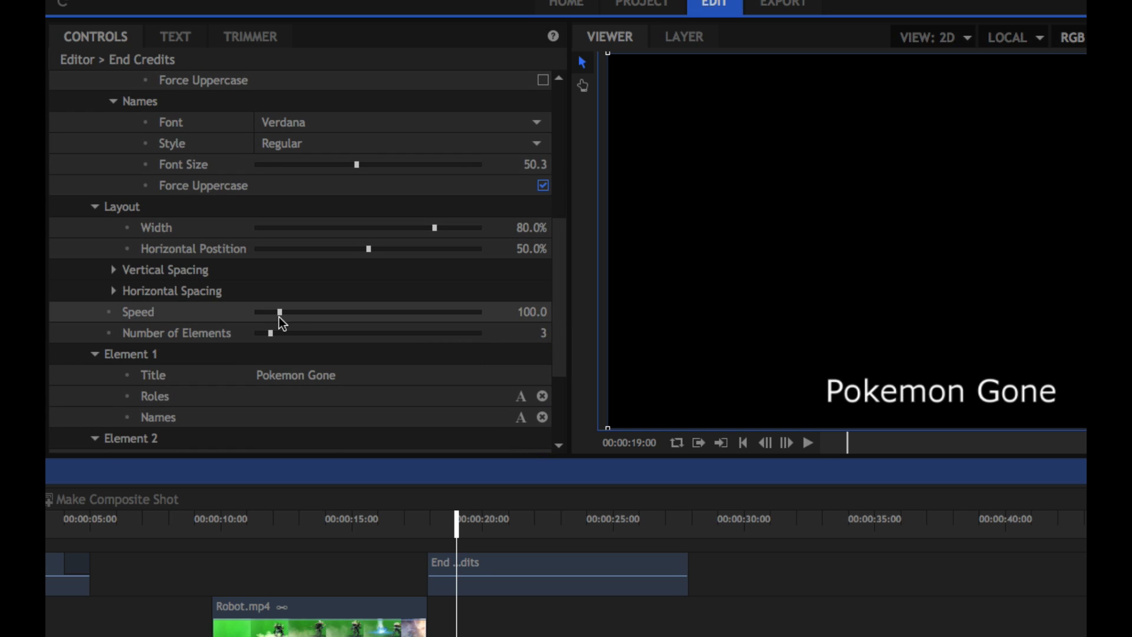
pyautogui.moveTo(279, 317); pyautogui.dragTo(341, 319)
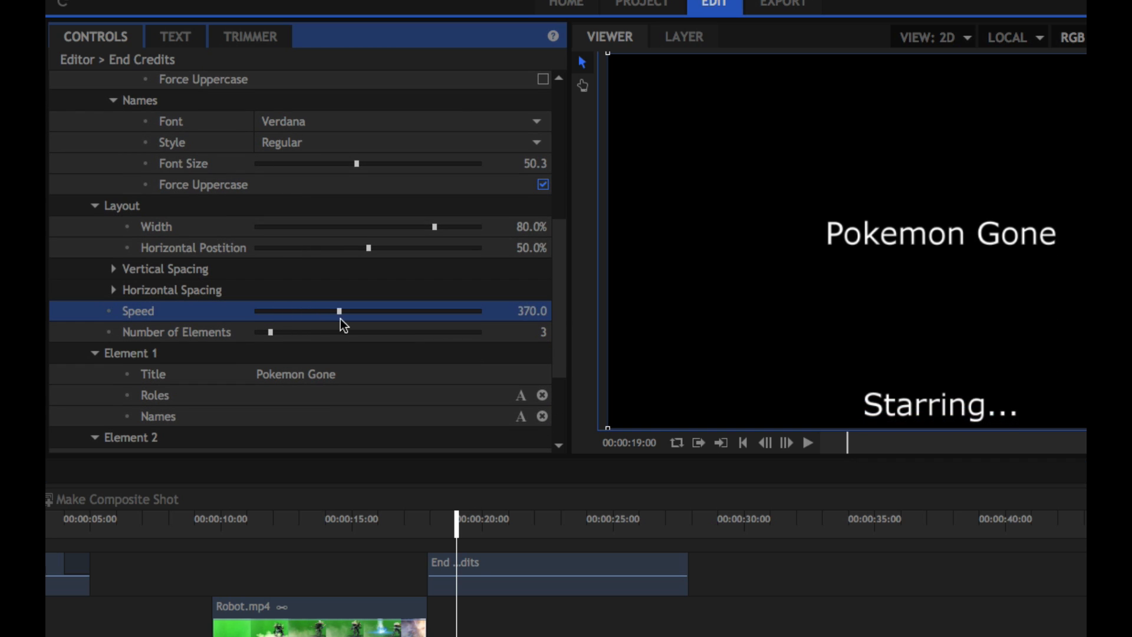
# - With the playhead at 00:00:27:18, set the End Credits Crawl's layout Width to 79.0% and its Speed to 230.0
pyautogui.moveTo(459, 533); pyautogui.dragTo(686, 522)
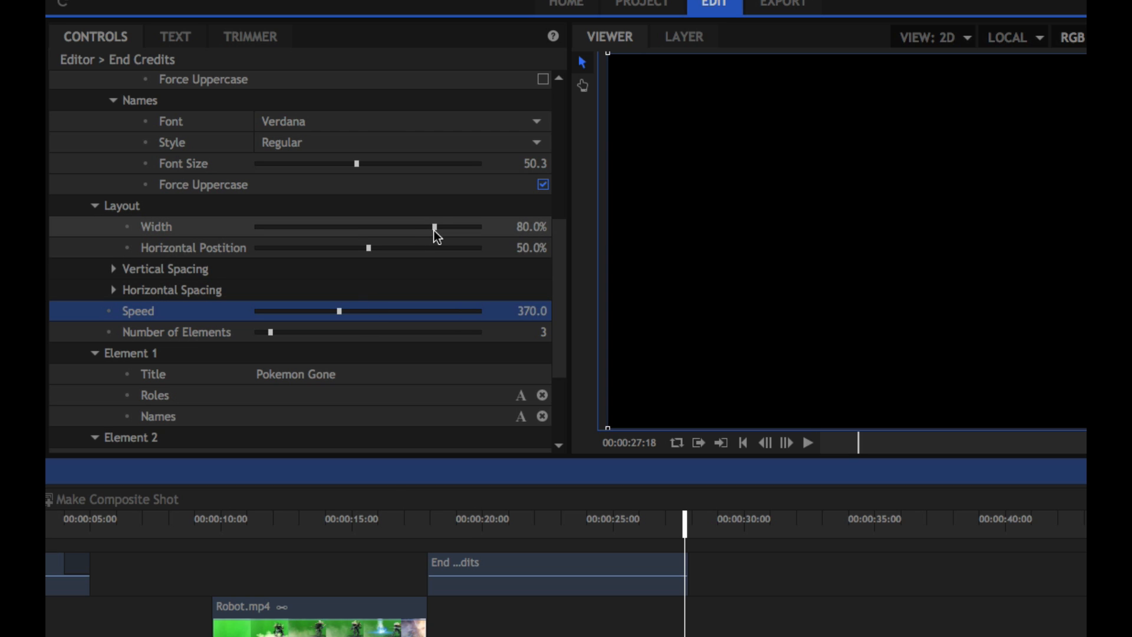
pyautogui.moveTo(433, 230); pyautogui.dragTo(434, 230)
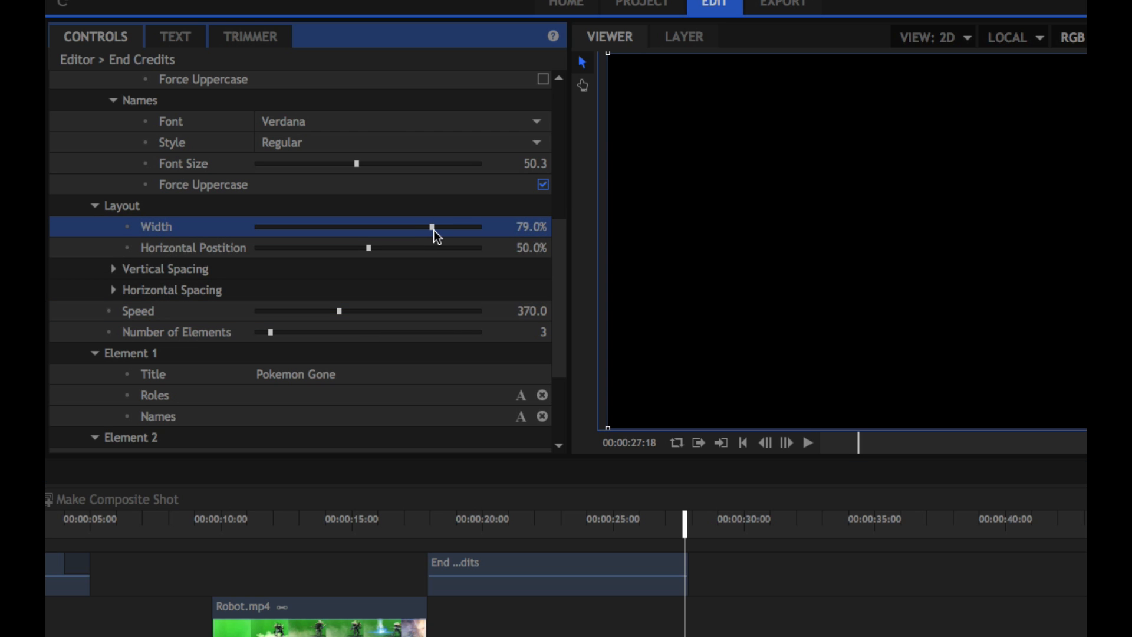
pyautogui.click(340, 316)
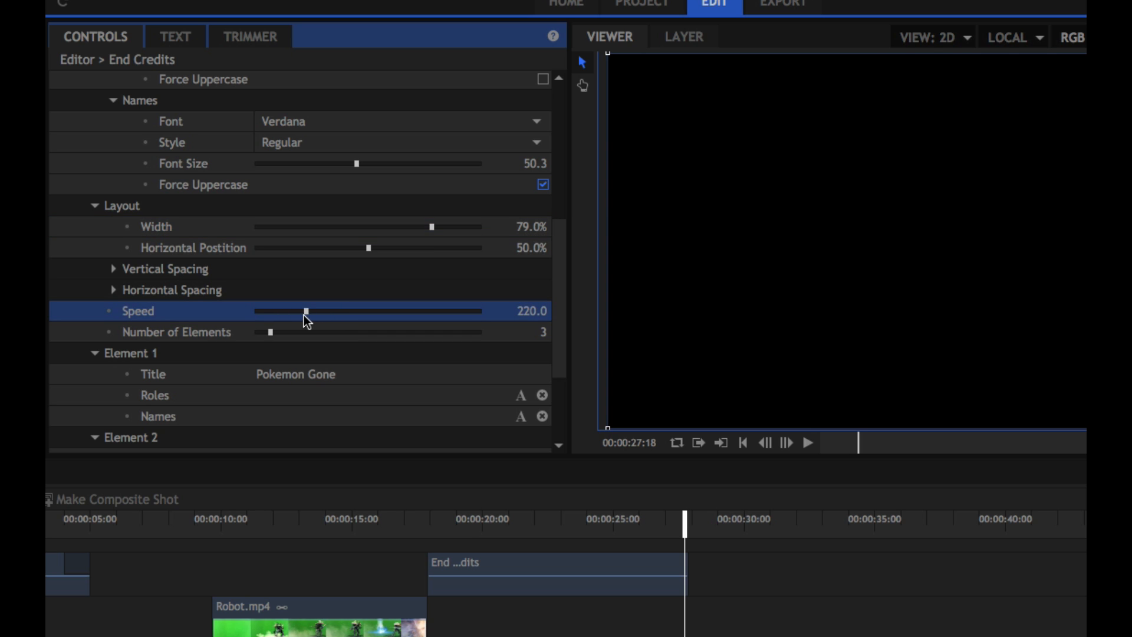
pyautogui.moveTo(306, 321); pyautogui.dragTo(305, 320)
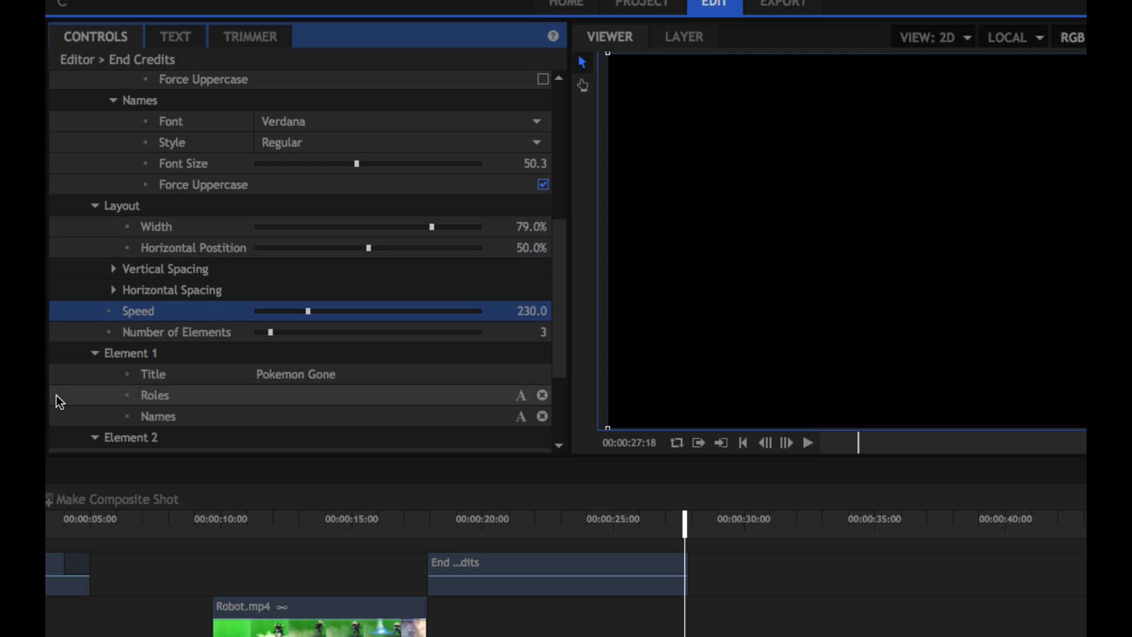
# - Set the End Credits Crawl's Number of Elements to 4
pyautogui.scroll(-3, 55, 395)
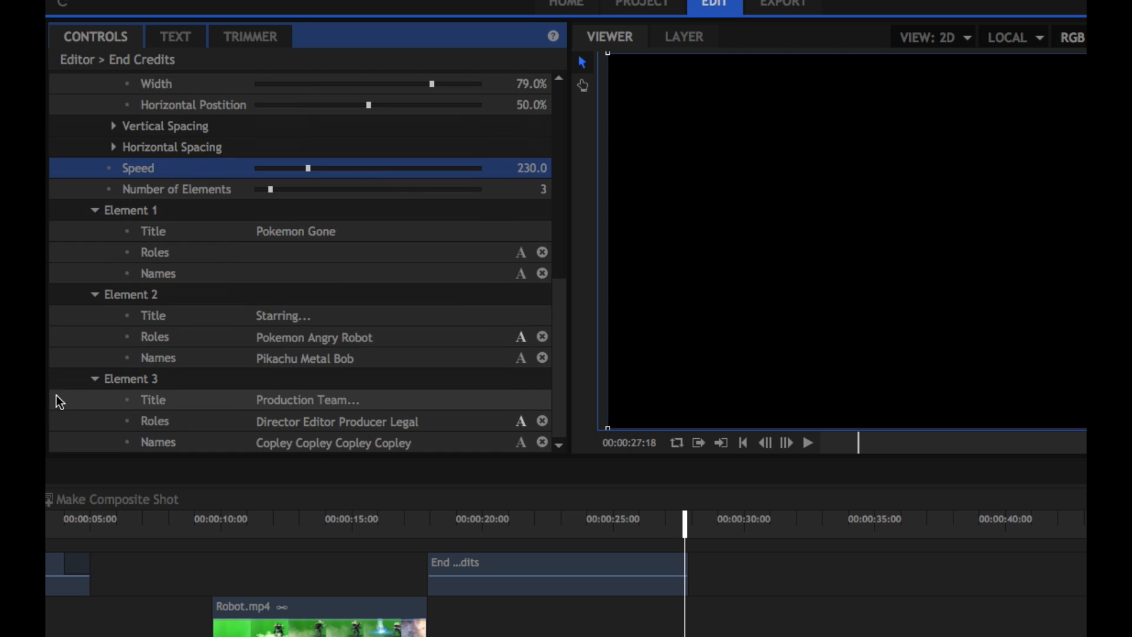
pyautogui.click(276, 193)
pyautogui.moveTo(278, 193); pyautogui.dragTo(284, 193)
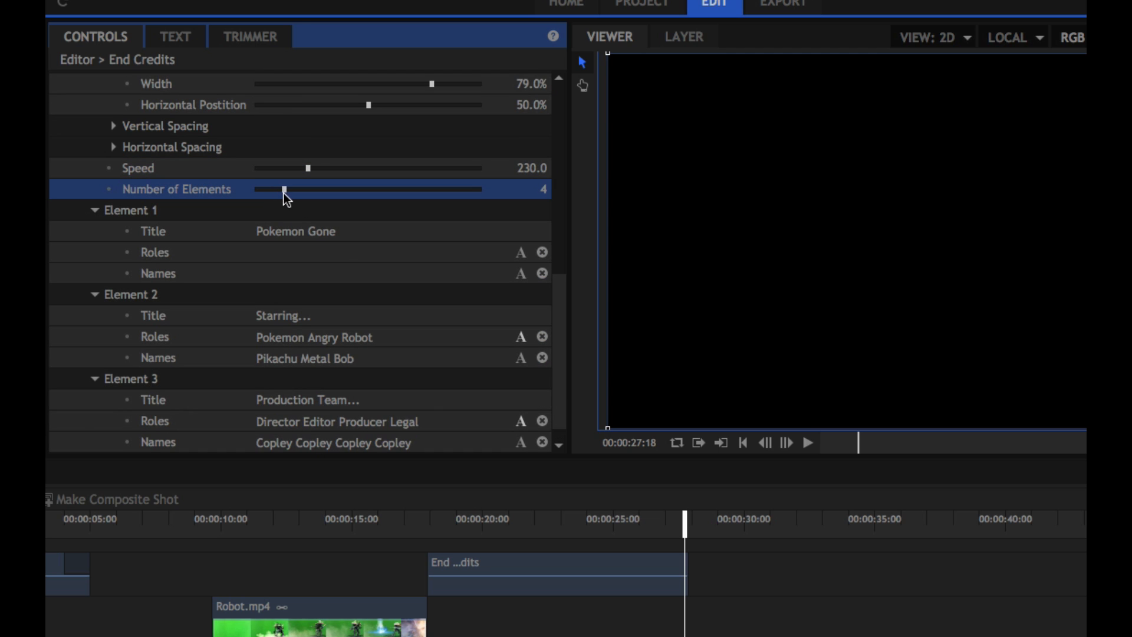
pyautogui.scroll(-1, 242, 302)
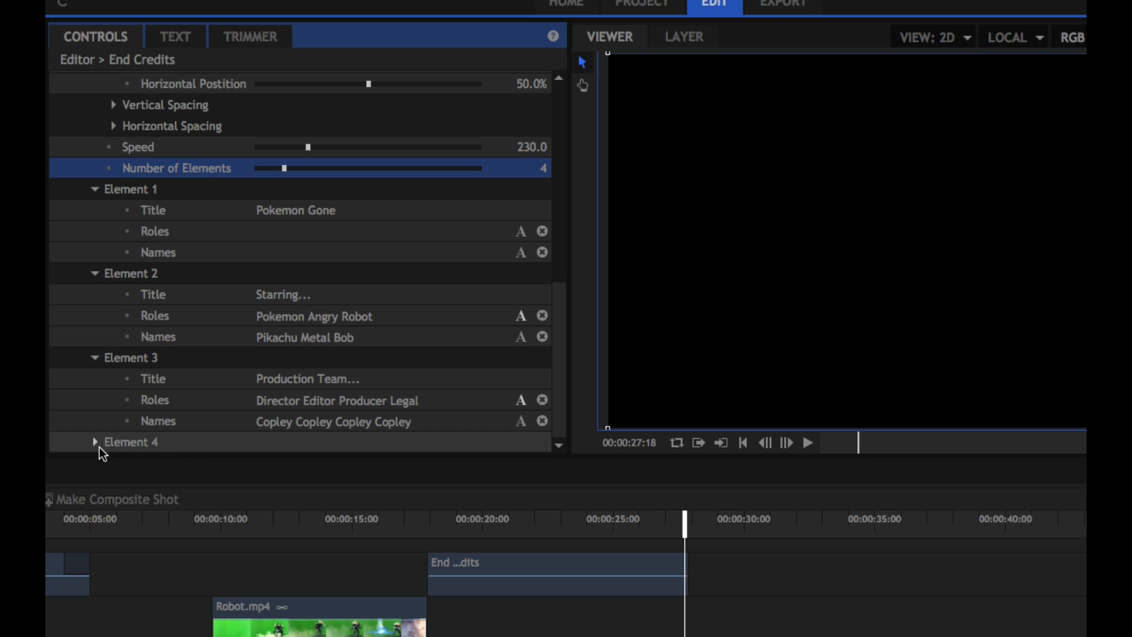
# - Expand Element 4 and enter "© 2017 Copley Films" as its Title
pyautogui.click(99, 447)
pyautogui.scroll(-2, 236, 447)
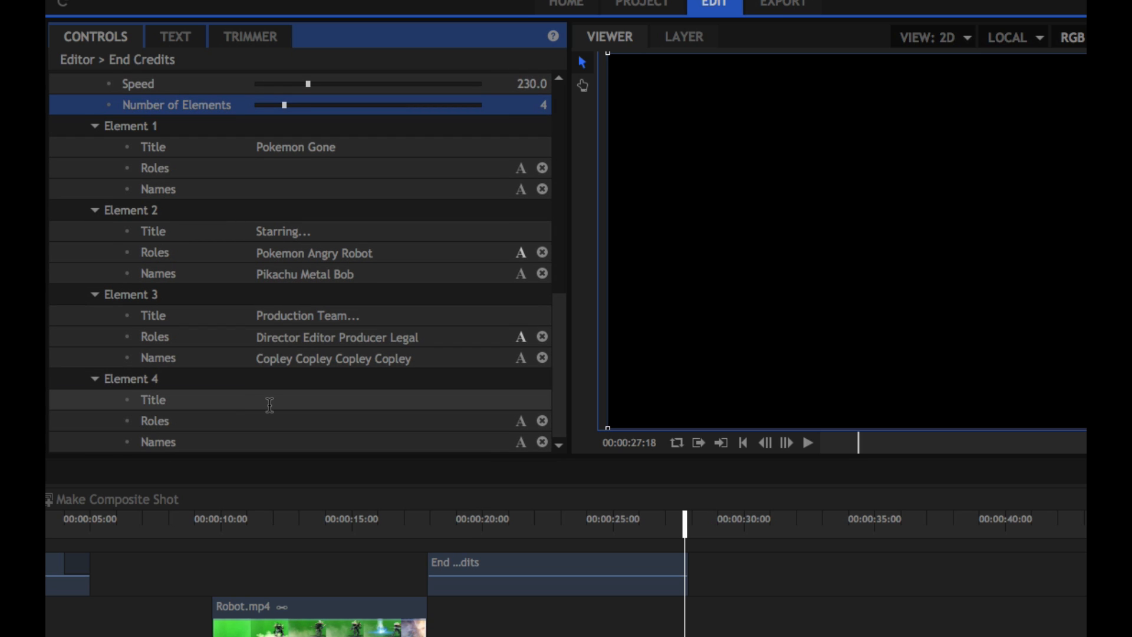
pyautogui.click(269, 405)
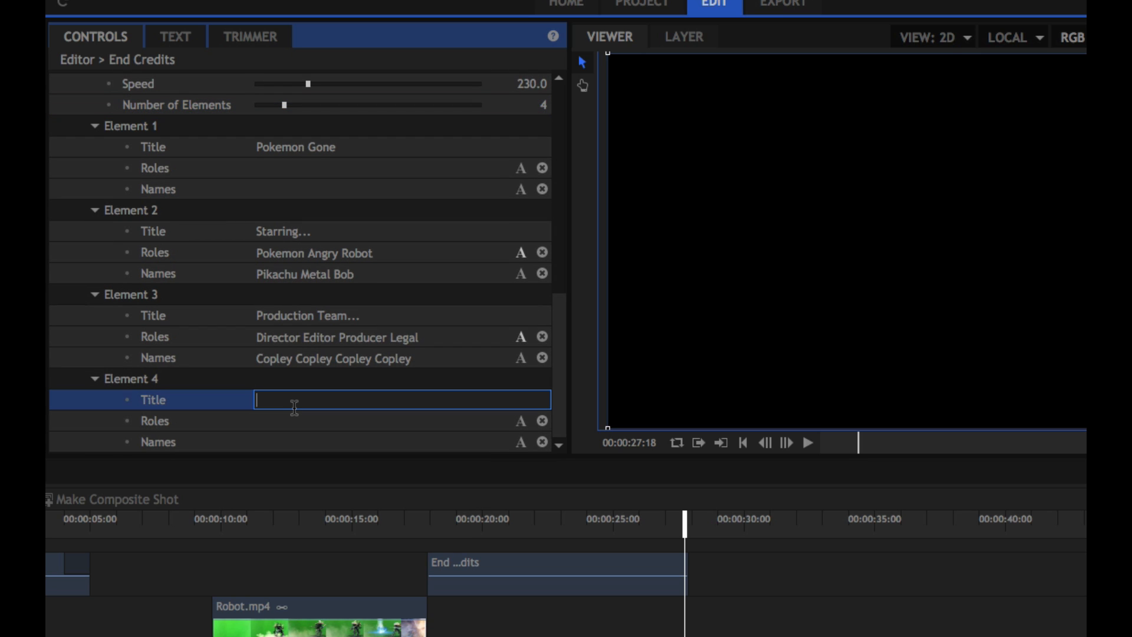
pyautogui.write('© 2017 Co')
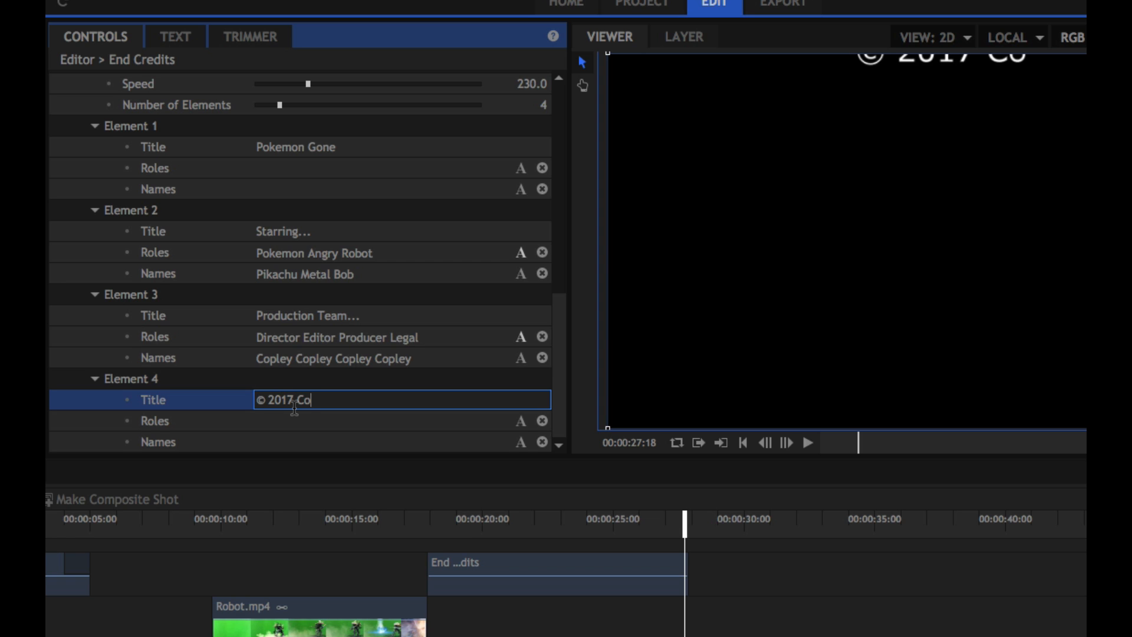
pyautogui.write('pley Films')
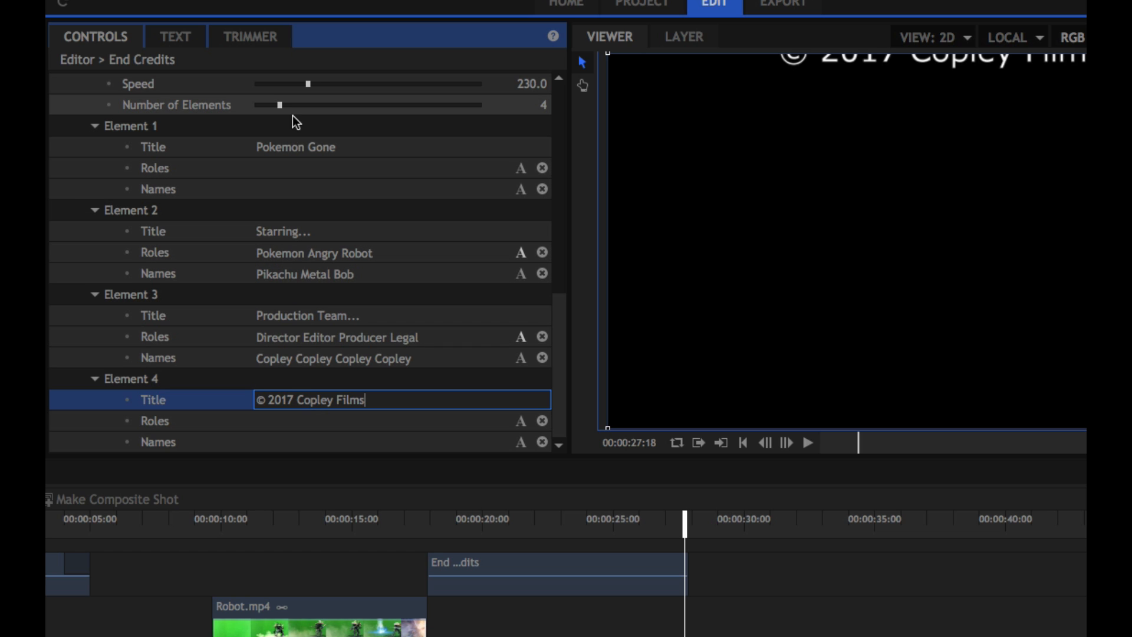
# - Set the crawl's Speed to 300.0 and play the credits from 00:00:17:16 through the end to check the scrolling
pyautogui.moveTo(308, 89); pyautogui.dragTo(311, 90)
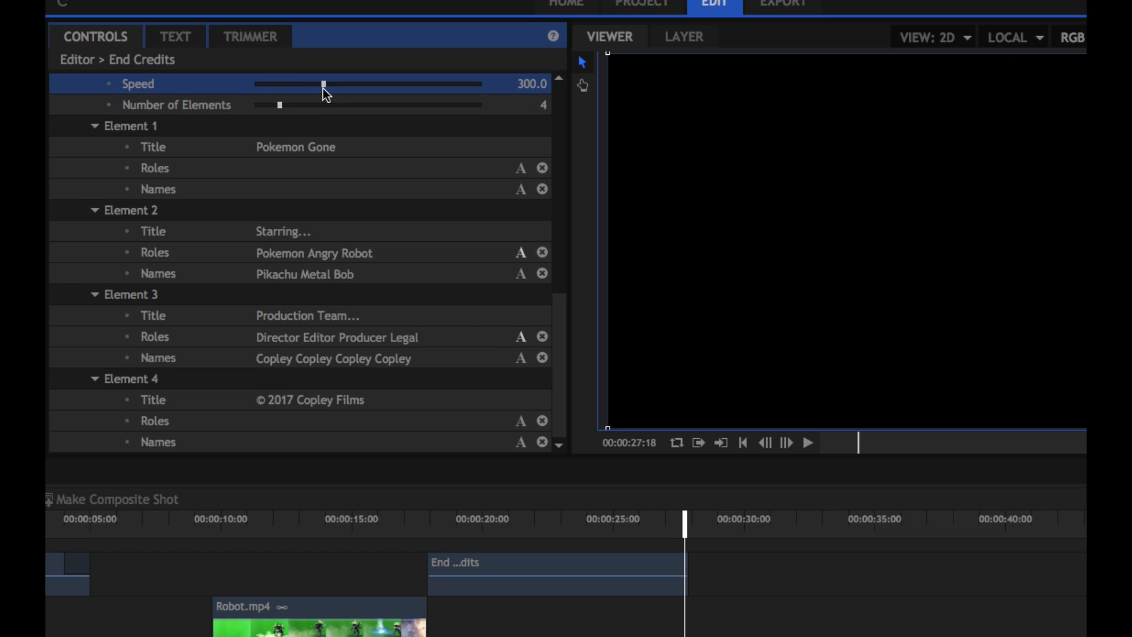
pyautogui.moveTo(686, 532); pyautogui.dragTo(422, 535)
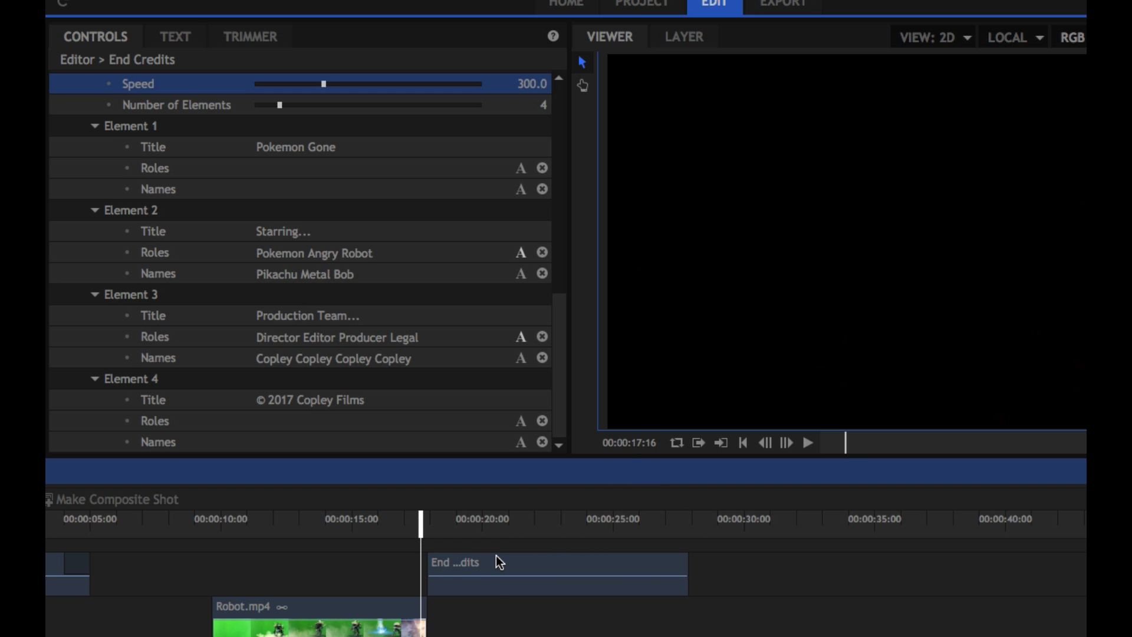
pyautogui.press('space')
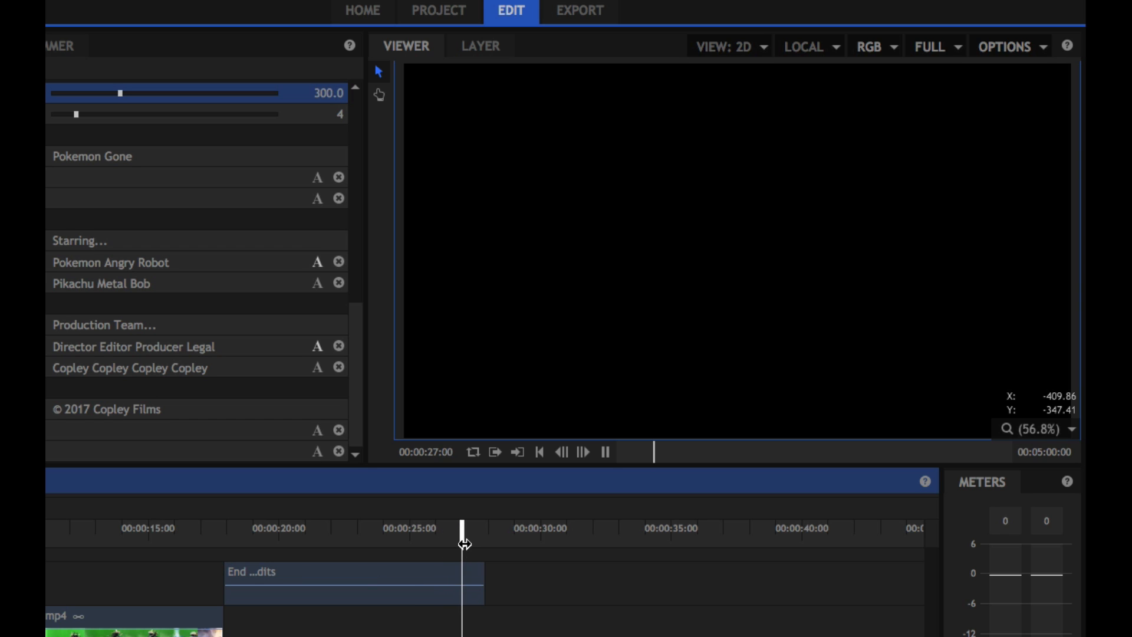
pyautogui.moveTo(487, 543); pyautogui.dragTo(509, 531)
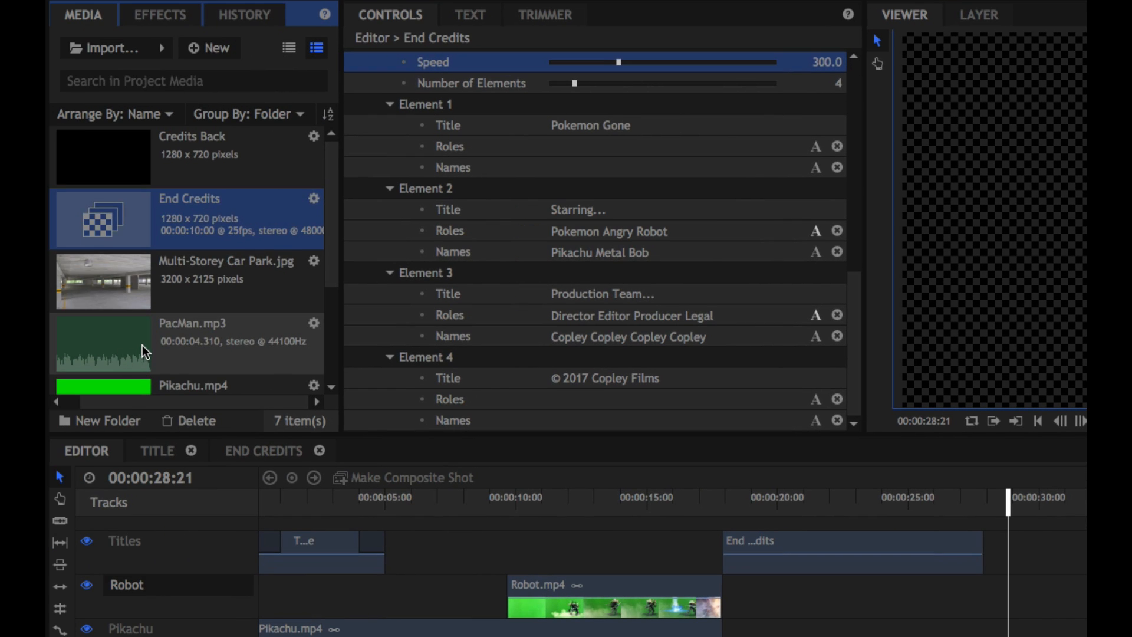
# - Place PacMan.mp3 on a new audio track below the Robot audio, starting at 00:00:17:22 with the End Credits clip
pyautogui.scroll(-3, 142, 345)
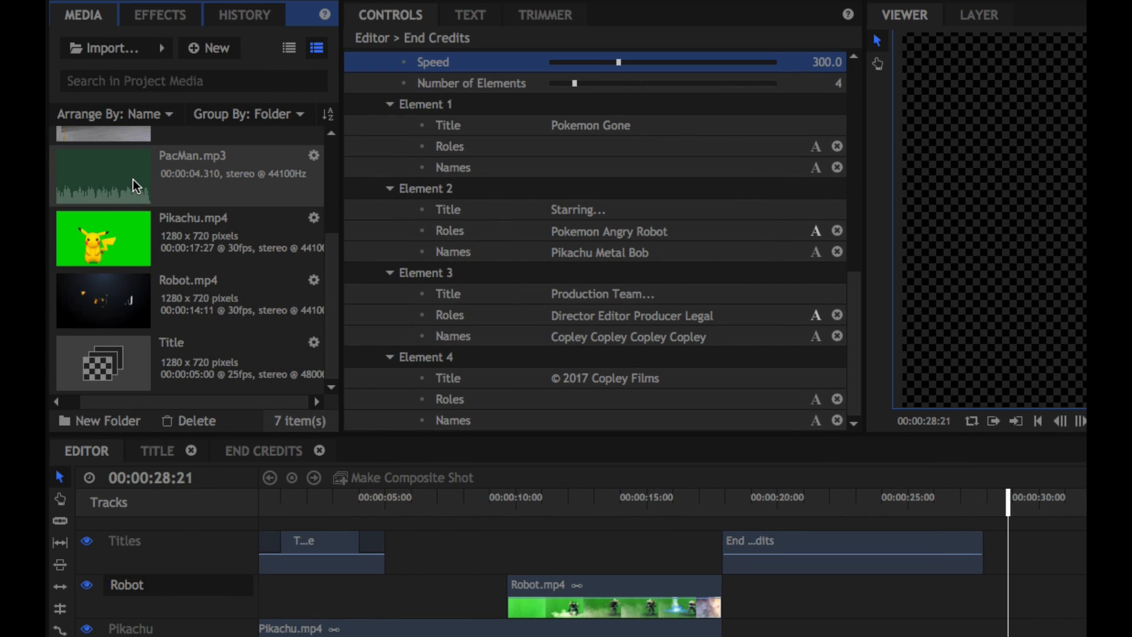
pyautogui.moveTo(133, 181); pyautogui.dragTo(731, 587)
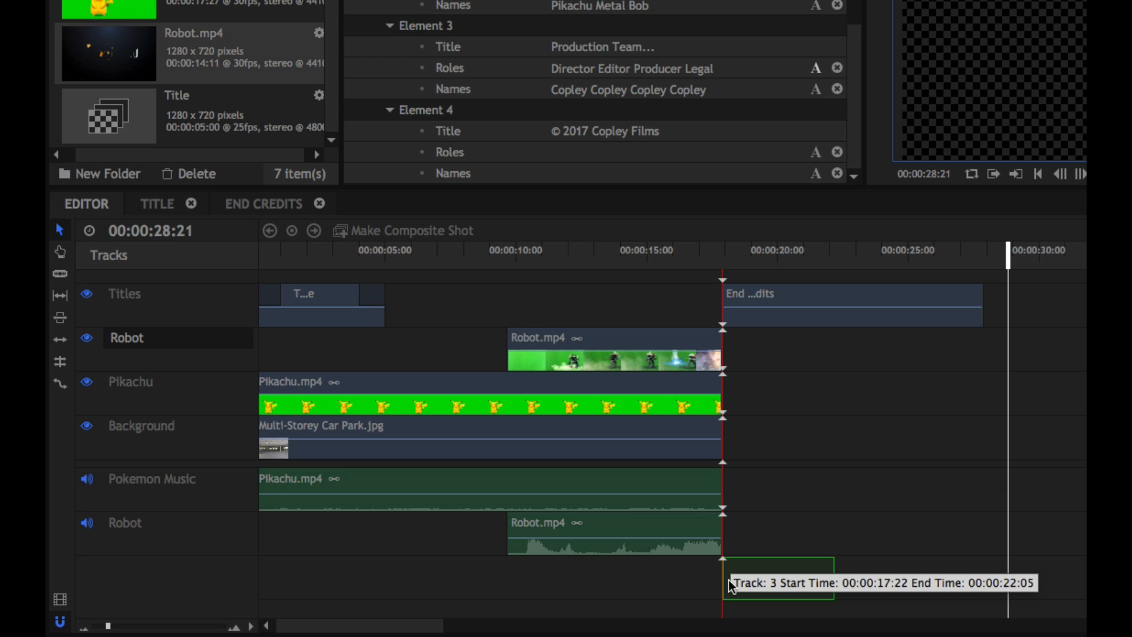
pyautogui.moveTo(731, 586); pyautogui.dragTo(757, 580)
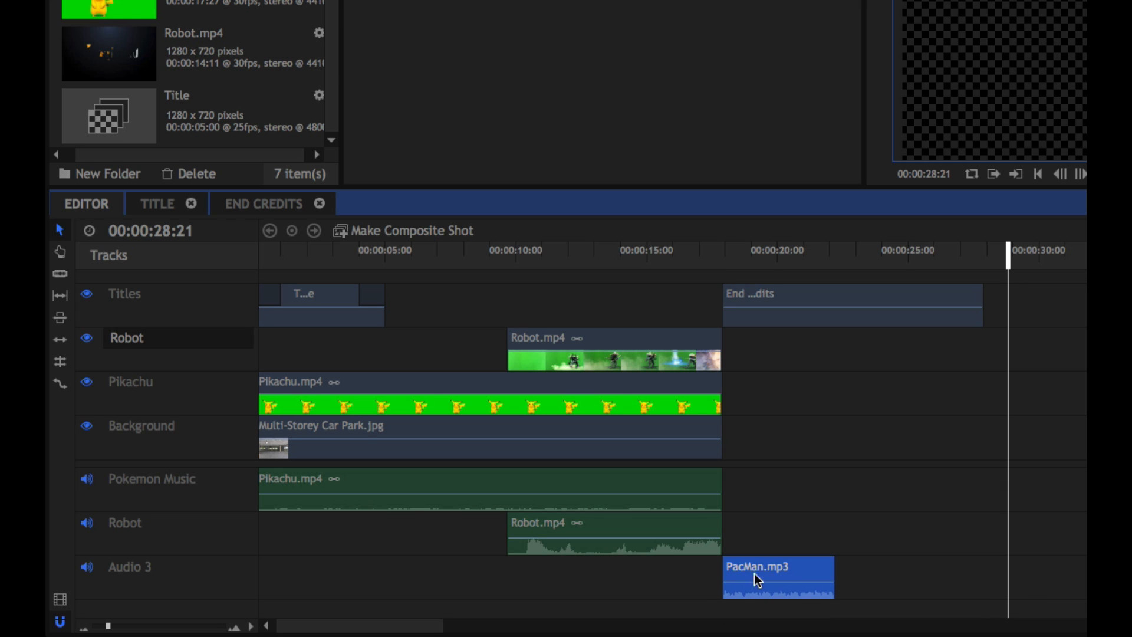
# - Rename the PacMan.mp3 audio track to "End Credit Music"
pyautogui.rightClick(139, 570)
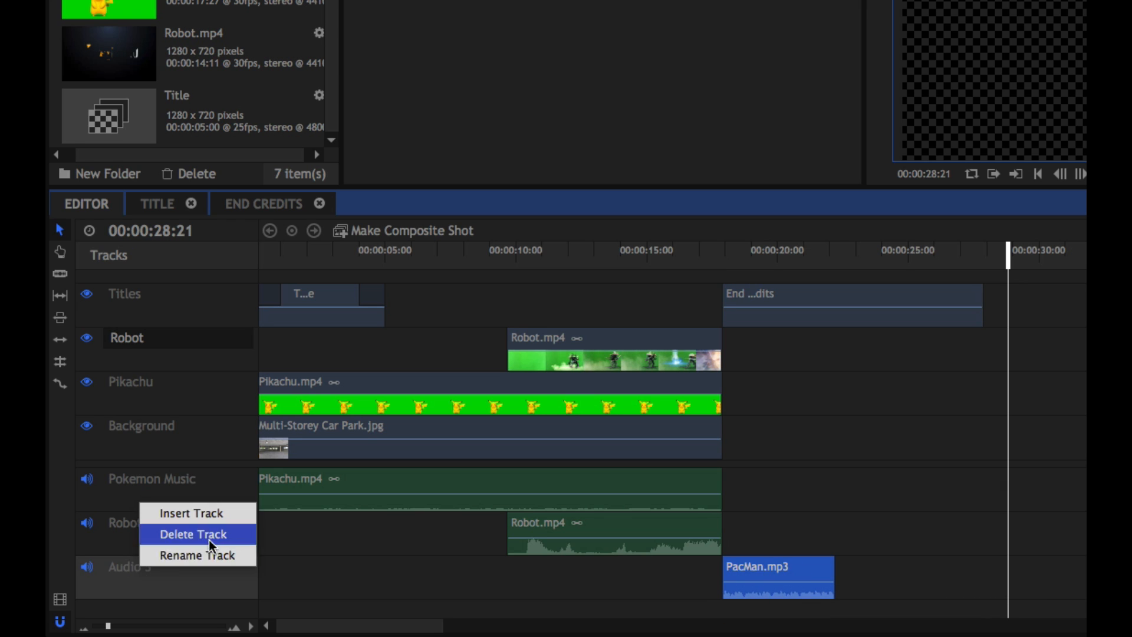
pyautogui.click(198, 557)
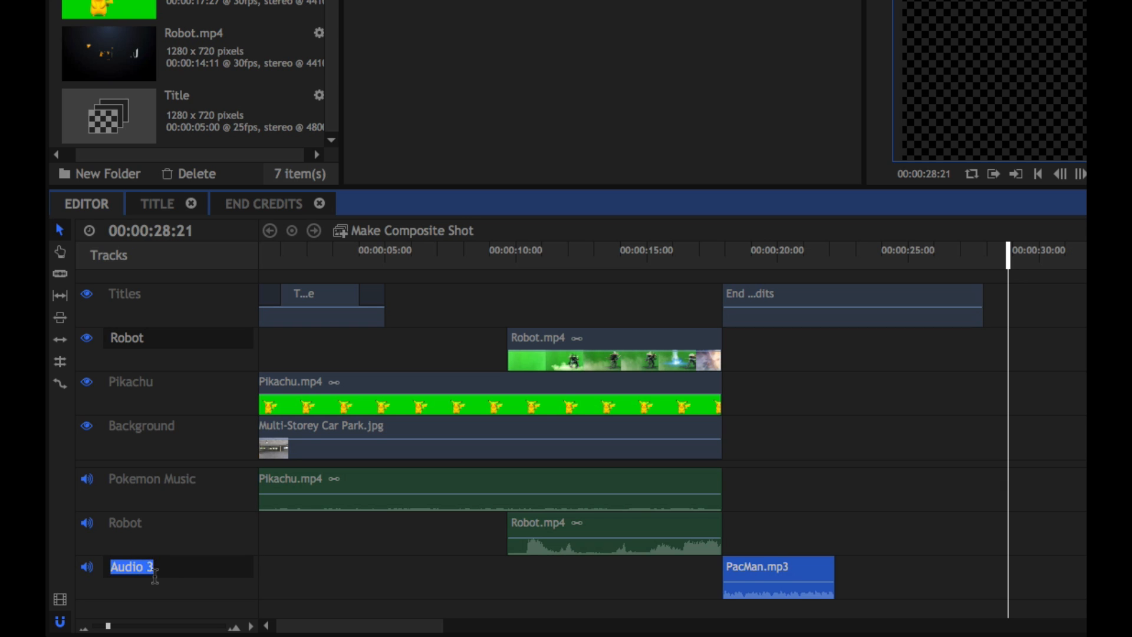
pyautogui.write('End Credit Music')
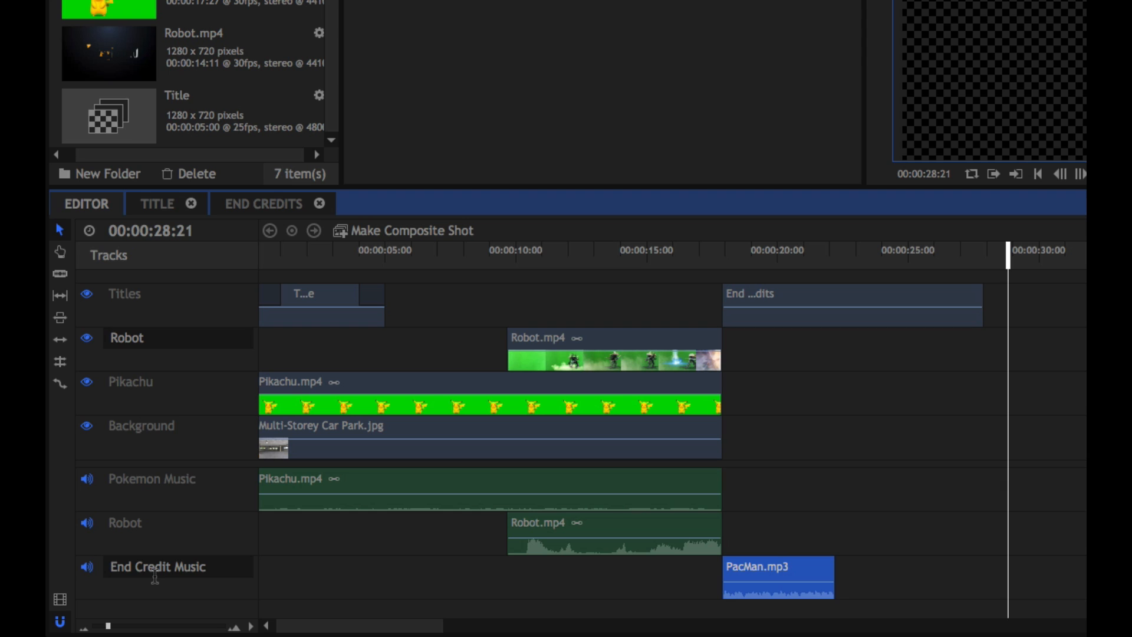
pyautogui.press('Return')
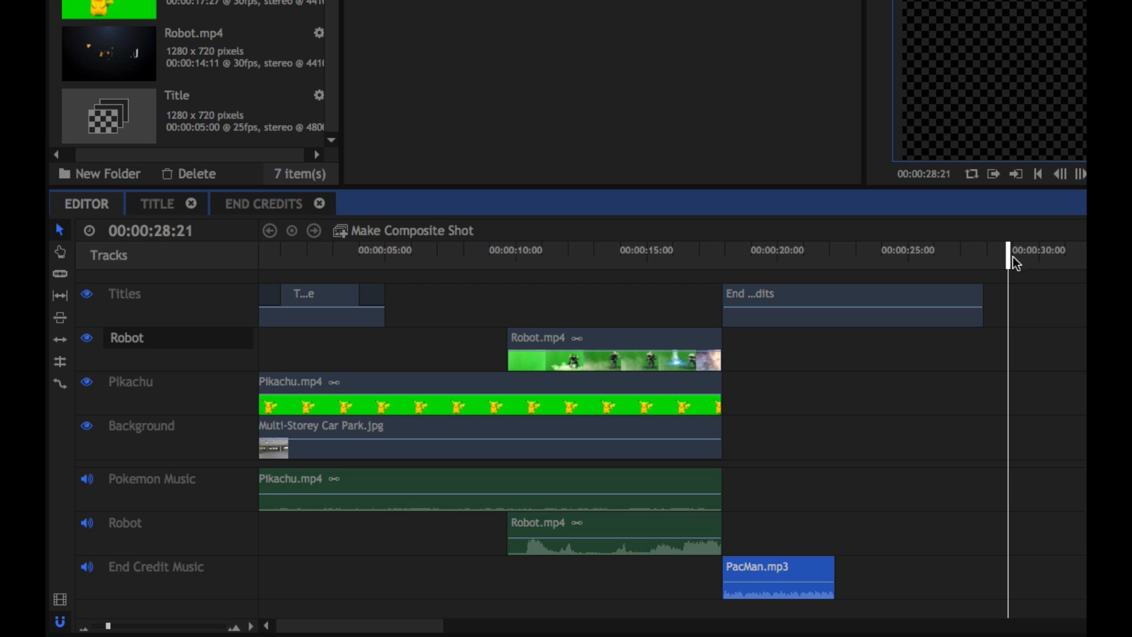
# - Play the credits with their music from 00:00:17:23, and trim the End Credits clip to end together with PacMan.mp3
pyautogui.moveTo(1014, 264); pyautogui.dragTo(717, 265)
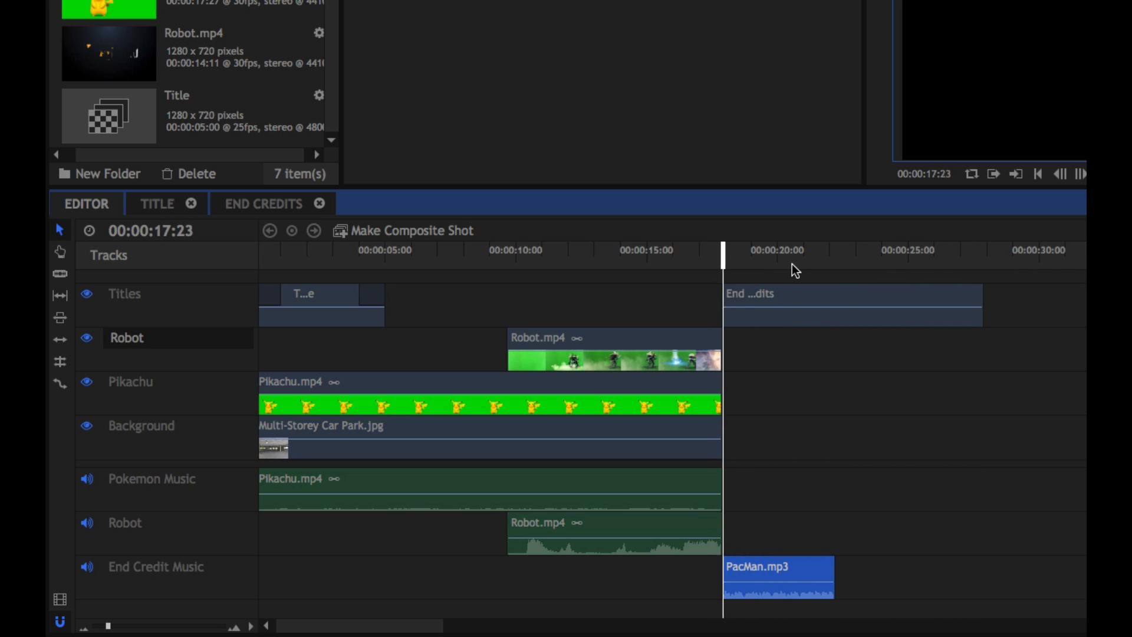
pyautogui.press('space')
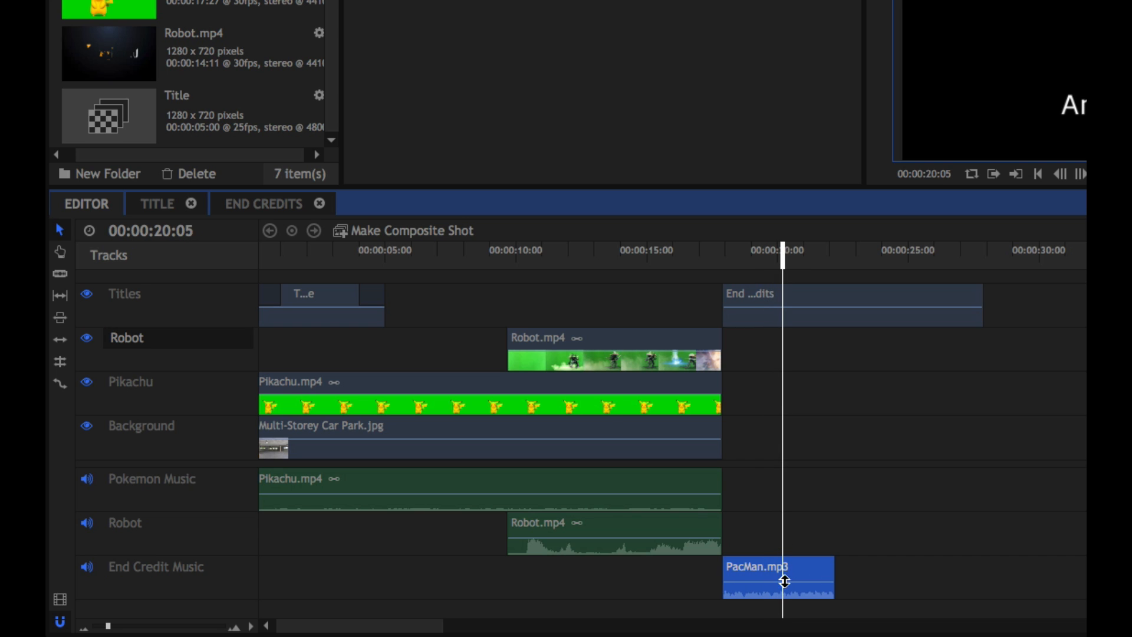
pyautogui.click(777, 311)
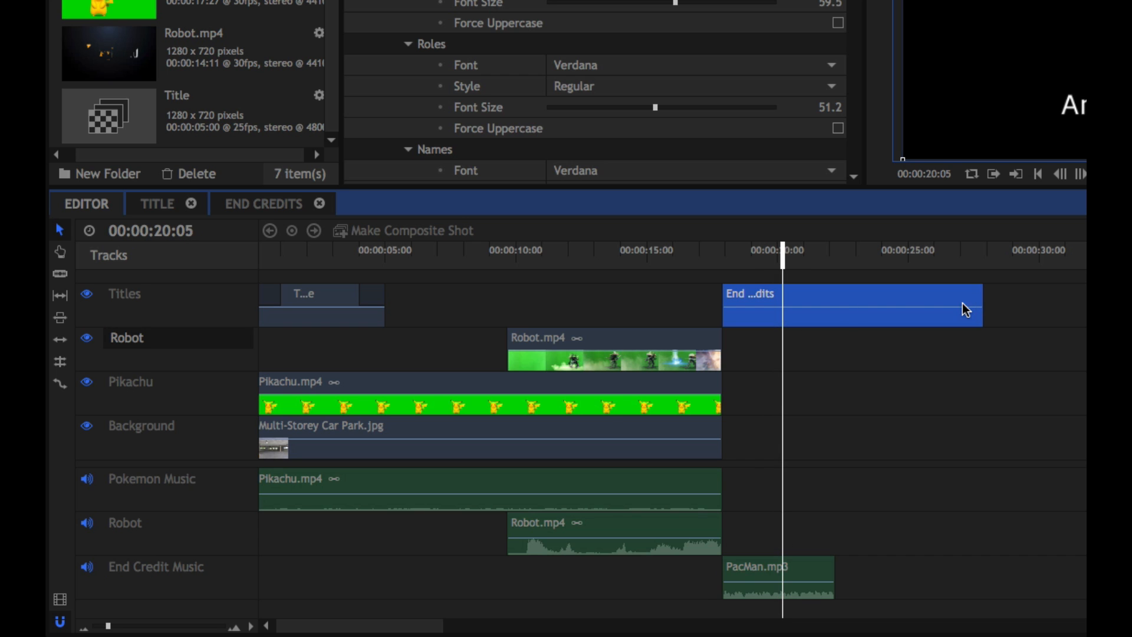
pyautogui.moveTo(983, 303); pyautogui.dragTo(834, 307)
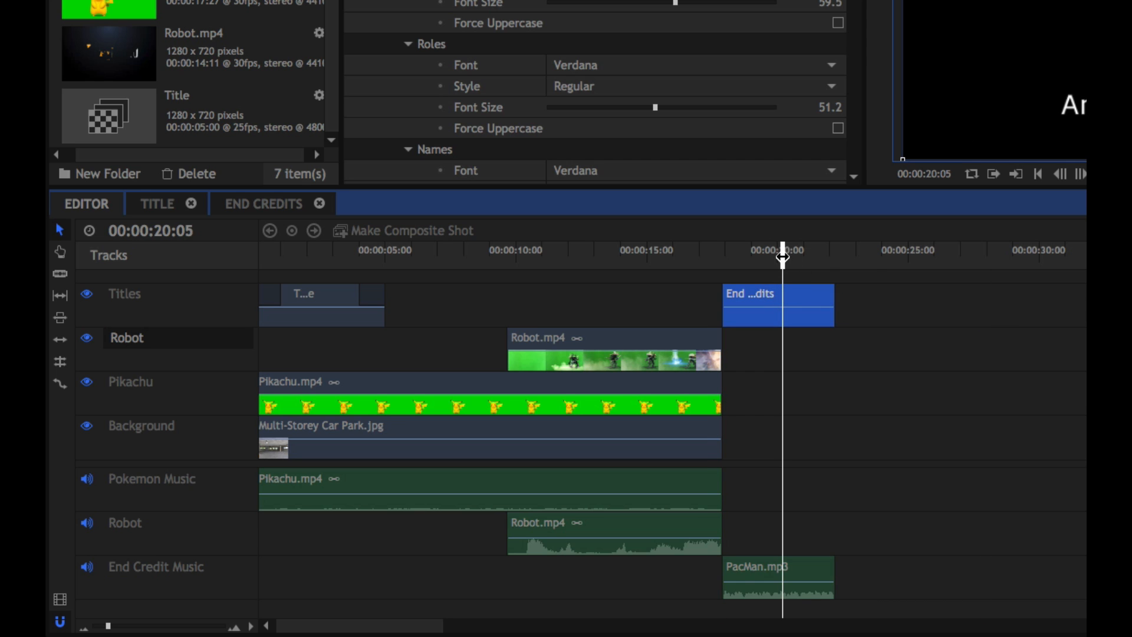
# - With the playhead at 00:00:21:24 near the end of the shortened credits, set the crawl's Speed to 570.0
pyautogui.moveTo(783, 254); pyautogui.dragTo(828, 256)
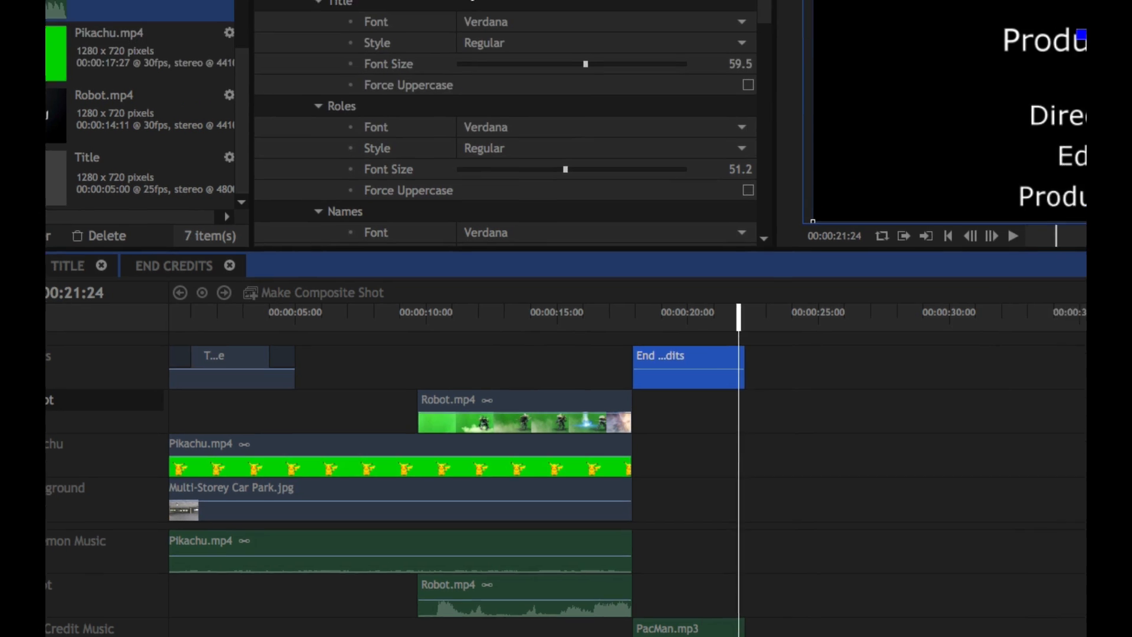
pyautogui.scroll(-5, 247, 291)
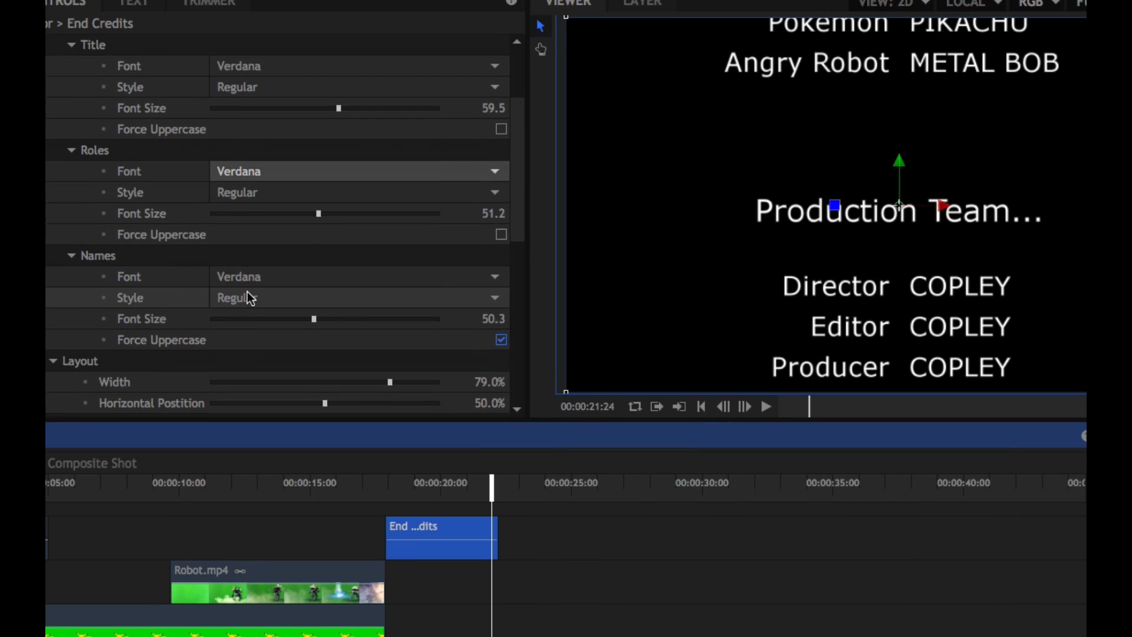
pyautogui.scroll(-2, 295, 366)
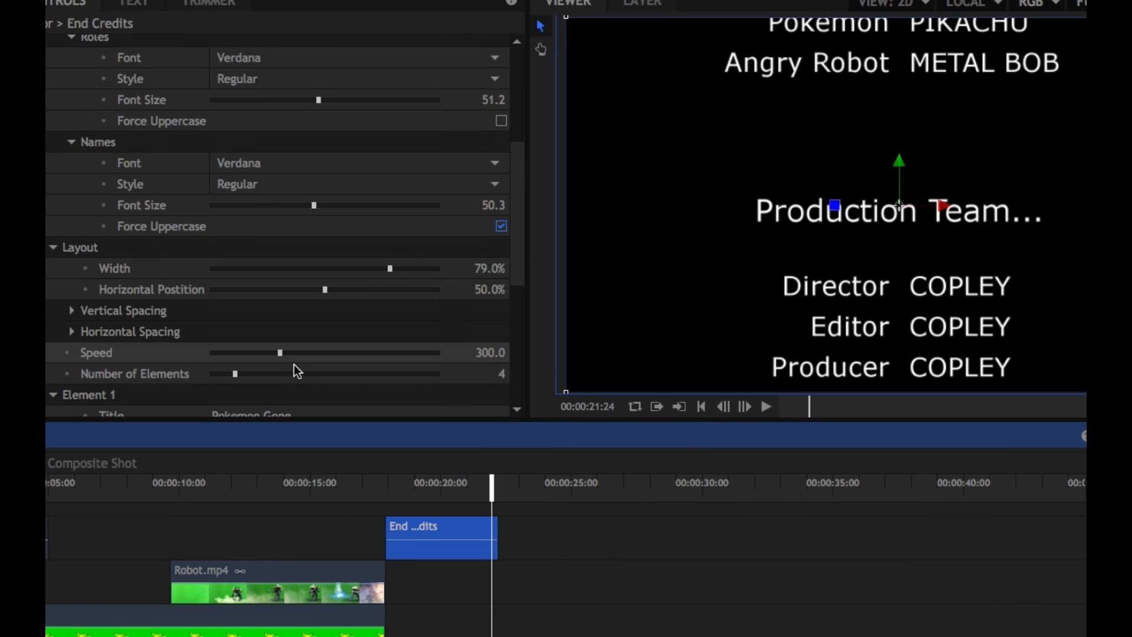
pyautogui.moveTo(281, 356); pyautogui.dragTo(341, 355)
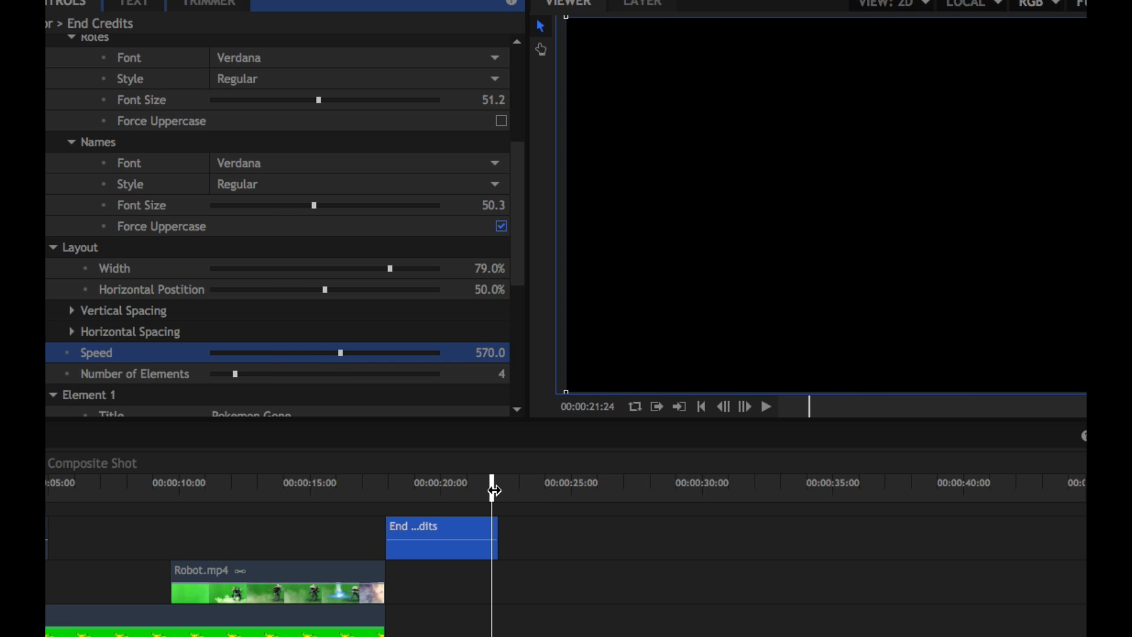
# - Play the credits from just before their start to check the scrolling, and park the playhead at 00:00:22:03
pyautogui.moveTo(494, 490); pyautogui.dragTo(371, 490)
pyautogui.press('space')
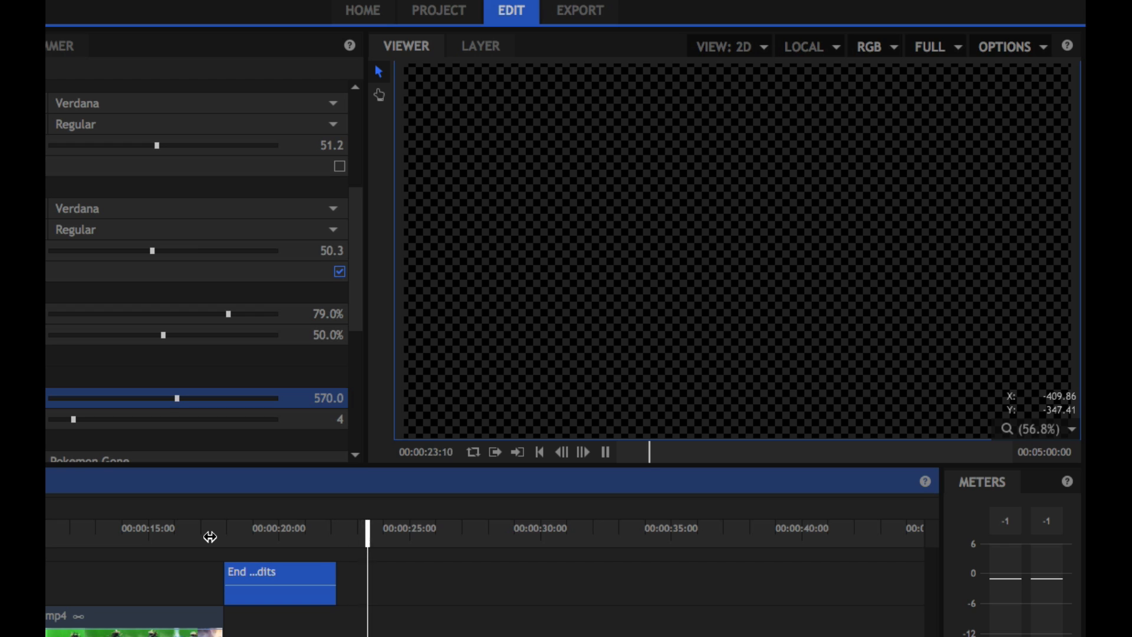
pyautogui.click(334, 540)
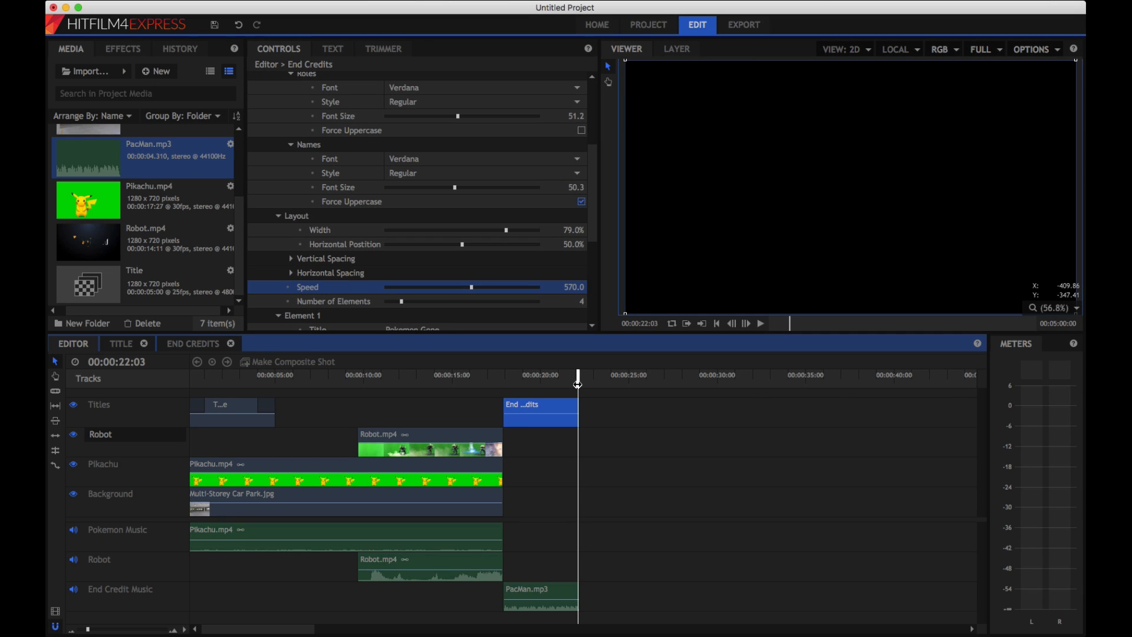
# - Play the whole video from 00:00:00:00 to past the end credits, and stop with the playhead at 00:00:23:09
pyautogui.moveTo(578, 382); pyautogui.dragTo(185, 392)
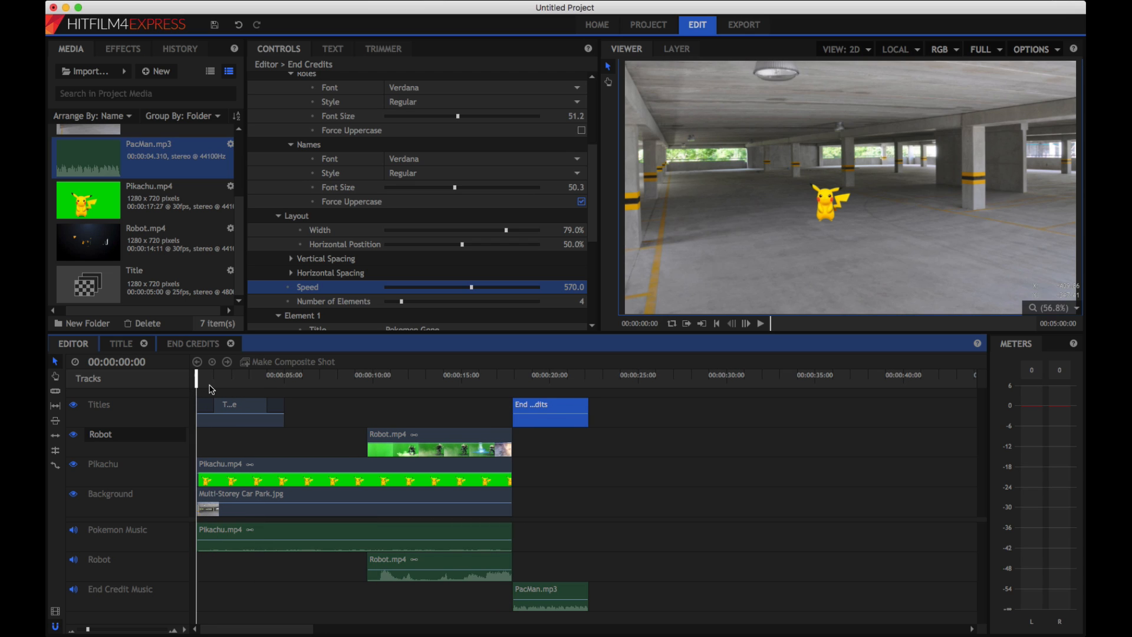
pyautogui.press('space')
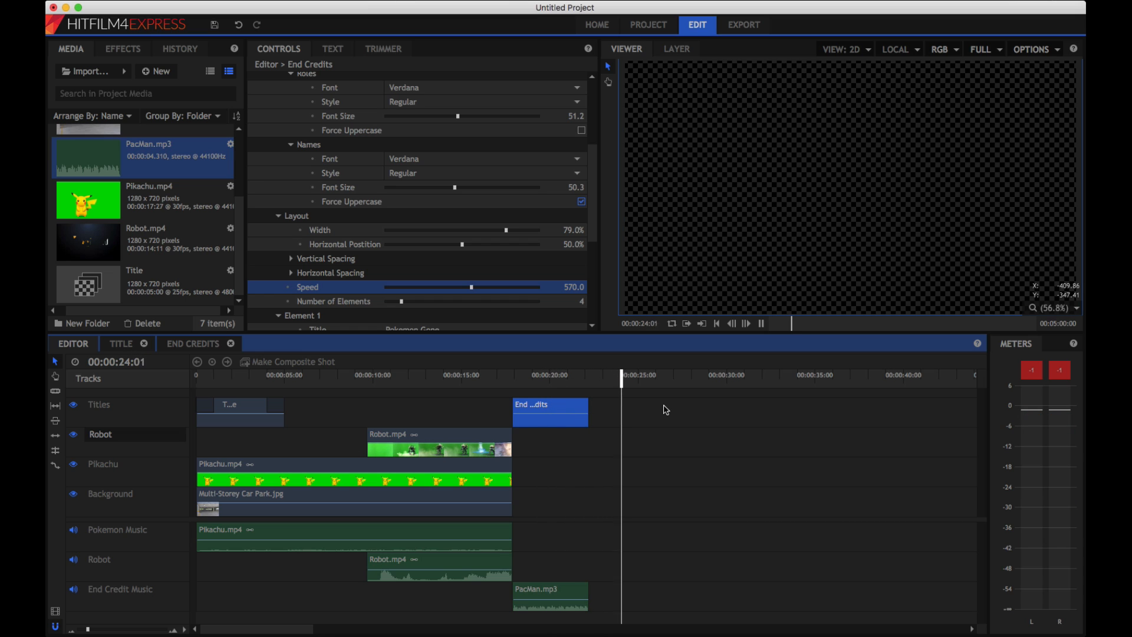
pyautogui.click(609, 379)
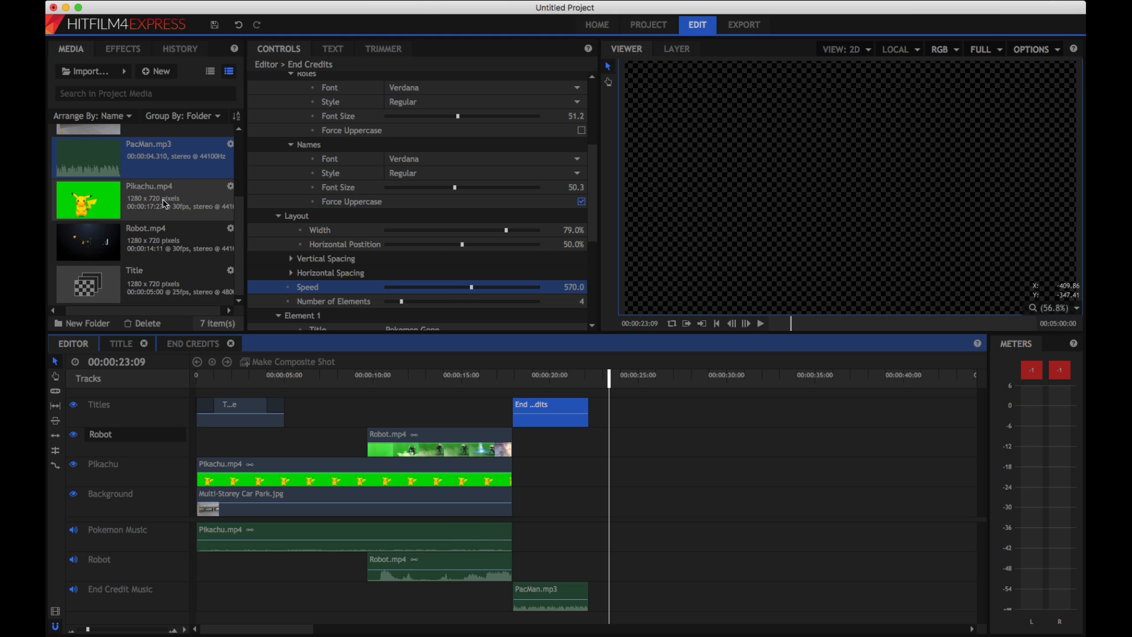
# - Clear the effects search and add the audio Fade transition to the ends of the Pikachu.mp4 and Robot.mp4 audio clips
pyautogui.click(121, 50)
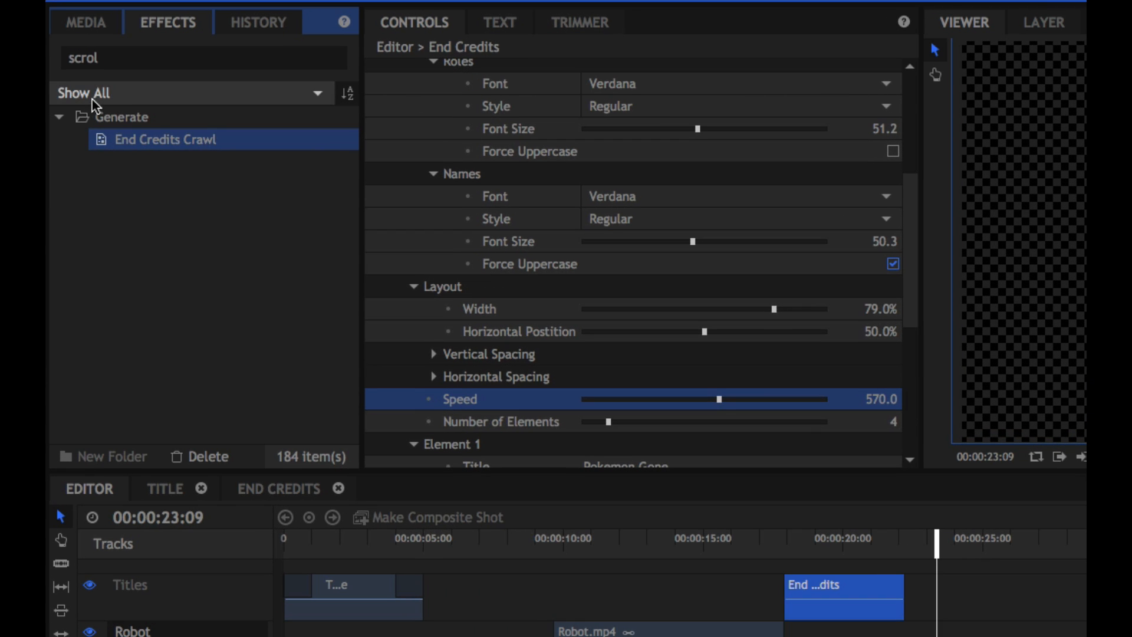
pyautogui.click(287, 59)
pyautogui.press('BackSpace')
pyautogui.press('BackSpace')
pyautogui.press('BackSpace')
pyautogui.press('BackSpace')
pyautogui.press('BackSpace')
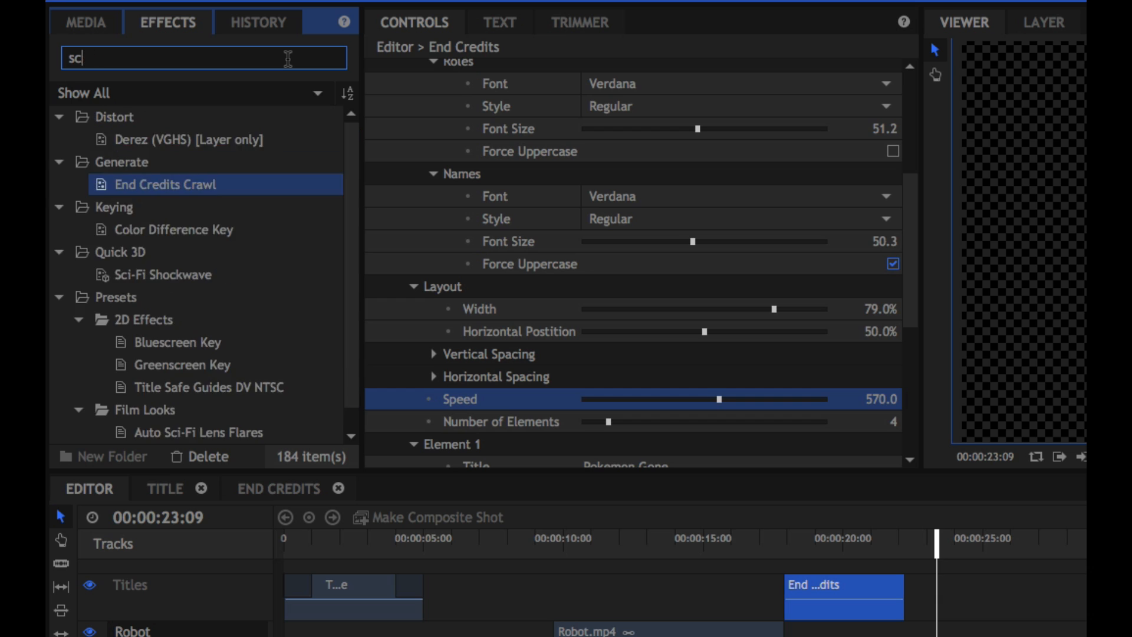
pyautogui.scroll(-3, 220, 374)
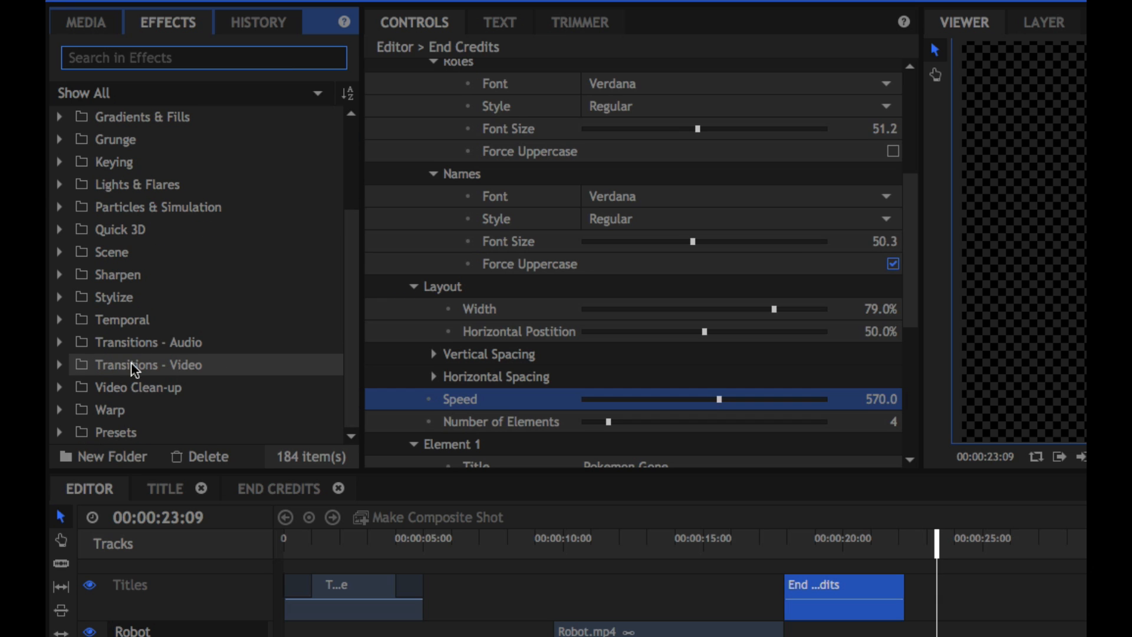
pyautogui.click(56, 343)
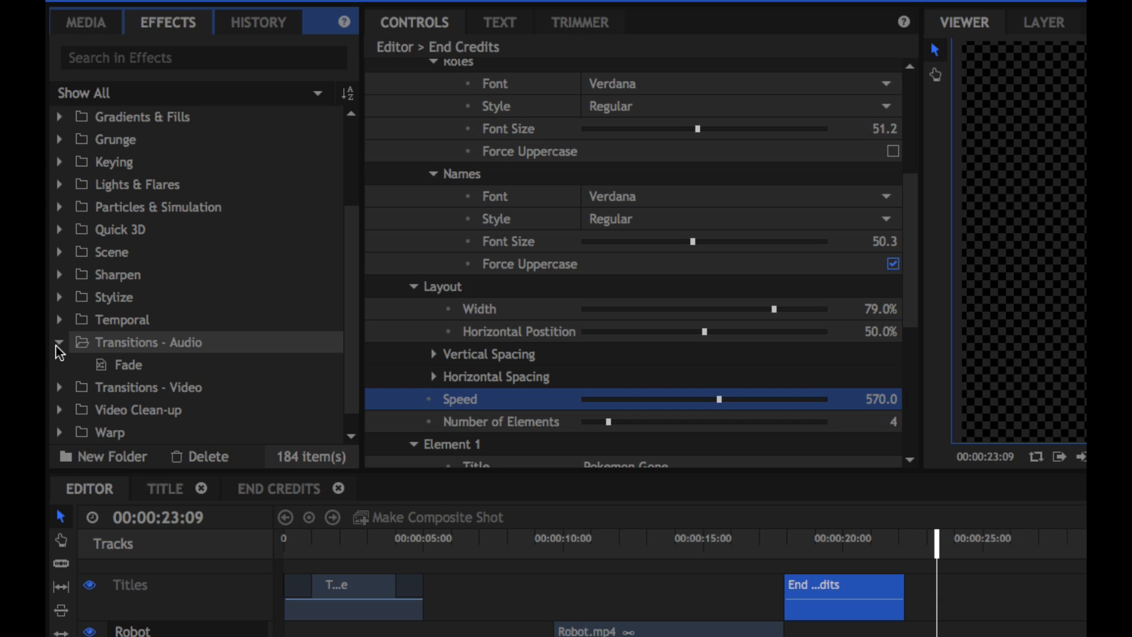
pyautogui.moveTo(125, 364); pyautogui.dragTo(782, 486)
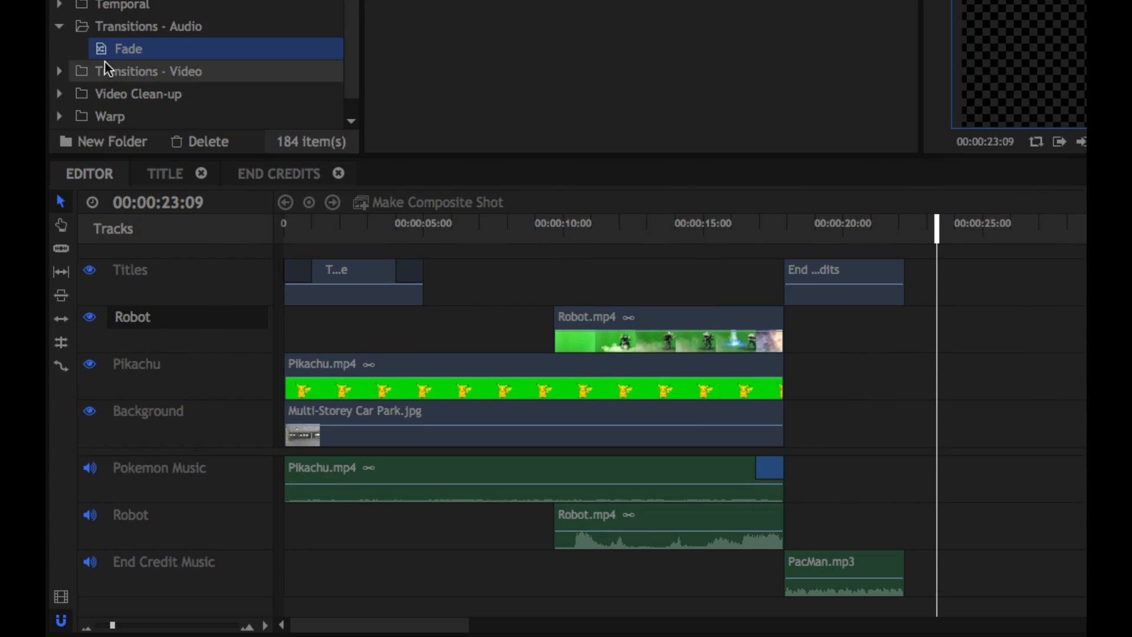
pyautogui.moveTo(102, 51); pyautogui.dragTo(789, 520)
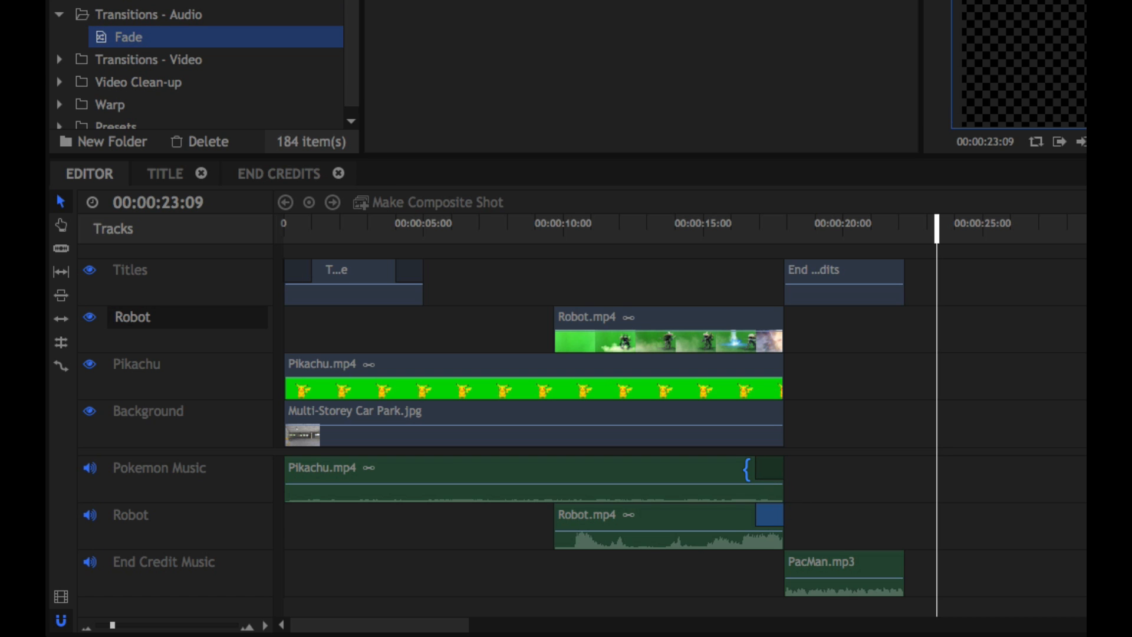
# - Shorten the fades at the ends of the Pikachu.mp4 and Robot.mp4 audio to the same length of only a few frames
pyautogui.moveTo(752, 470); pyautogui.dragTo(775, 472)
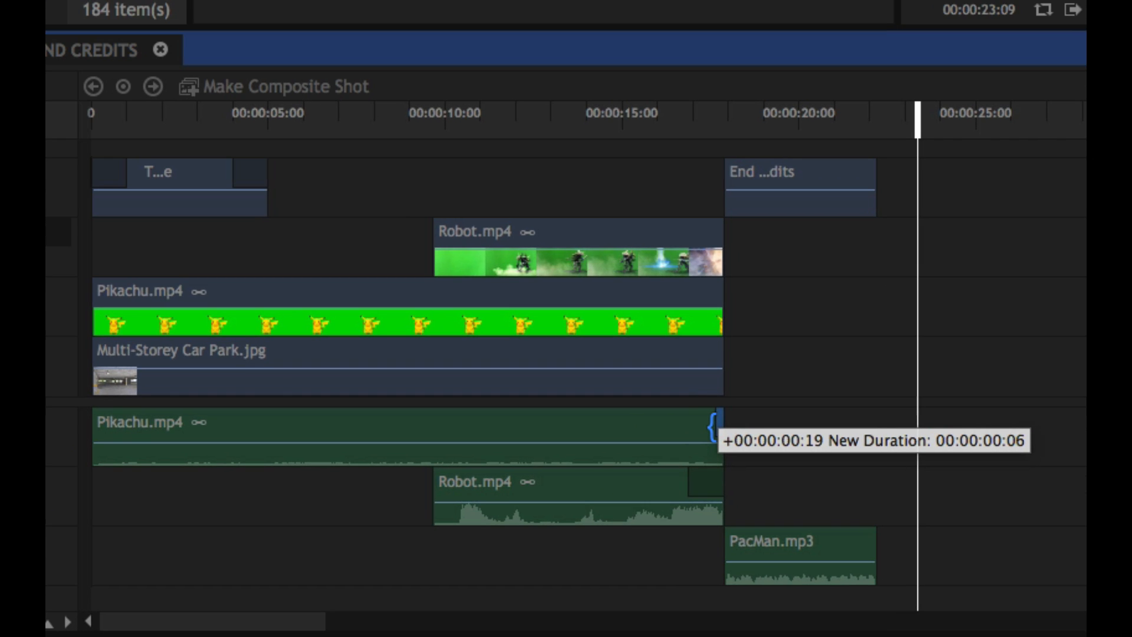
pyautogui.moveTo(712, 428); pyautogui.dragTo(720, 424)
pyautogui.moveTo(684, 484); pyautogui.dragTo(713, 483)
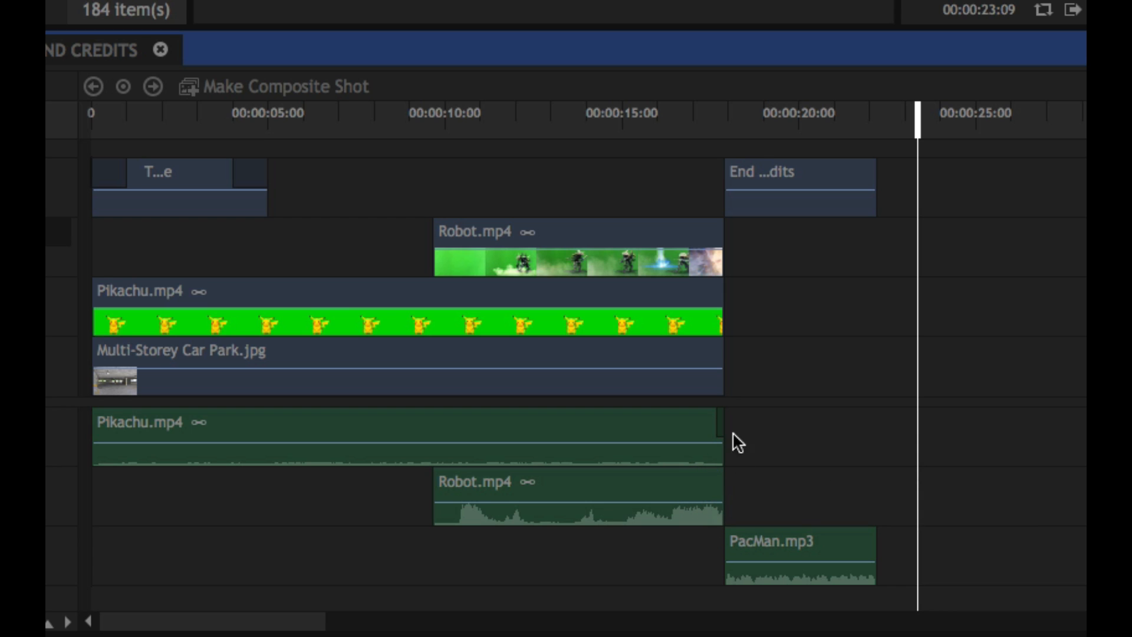
pyautogui.click(47, 622)
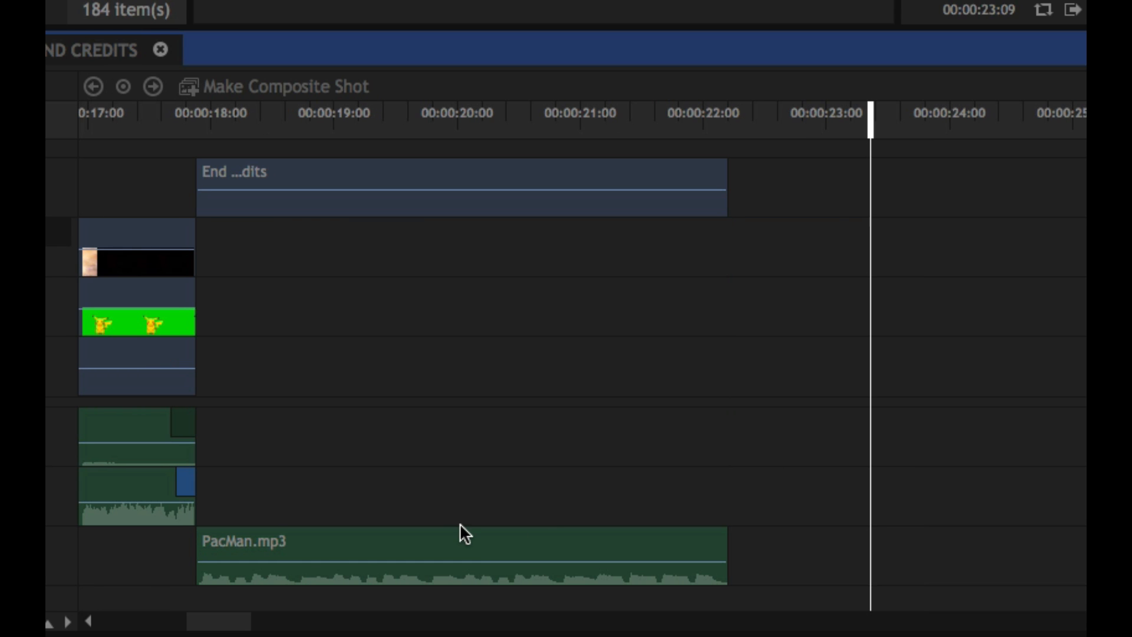
pyautogui.hscroll(-8, 462, 523)
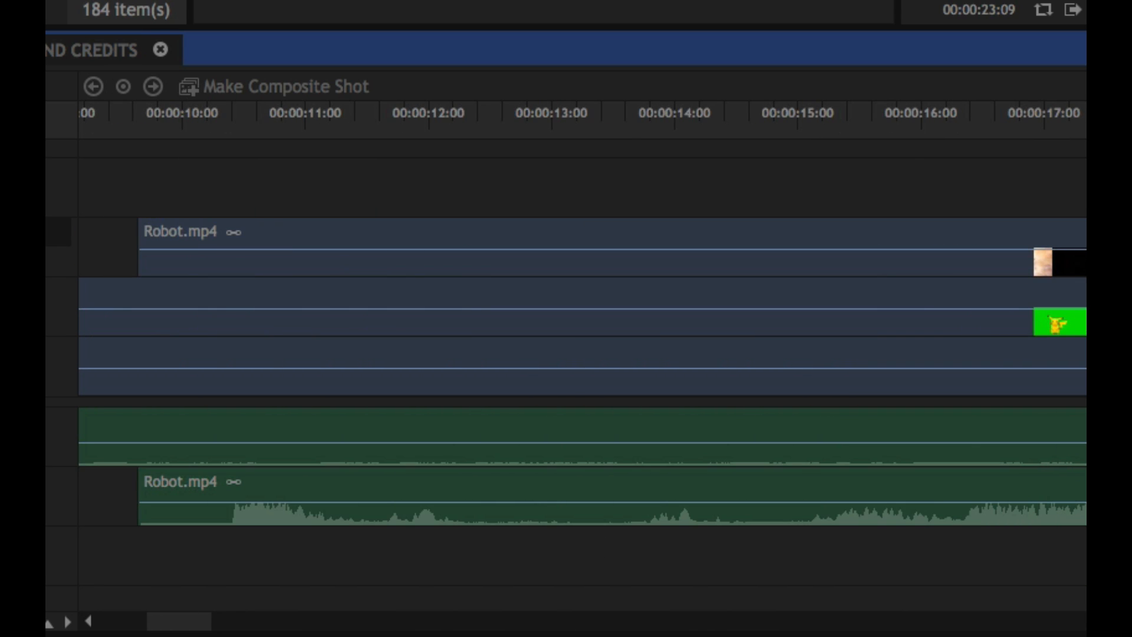
pyautogui.moveTo(814, 427); pyautogui.dragTo(804, 427)
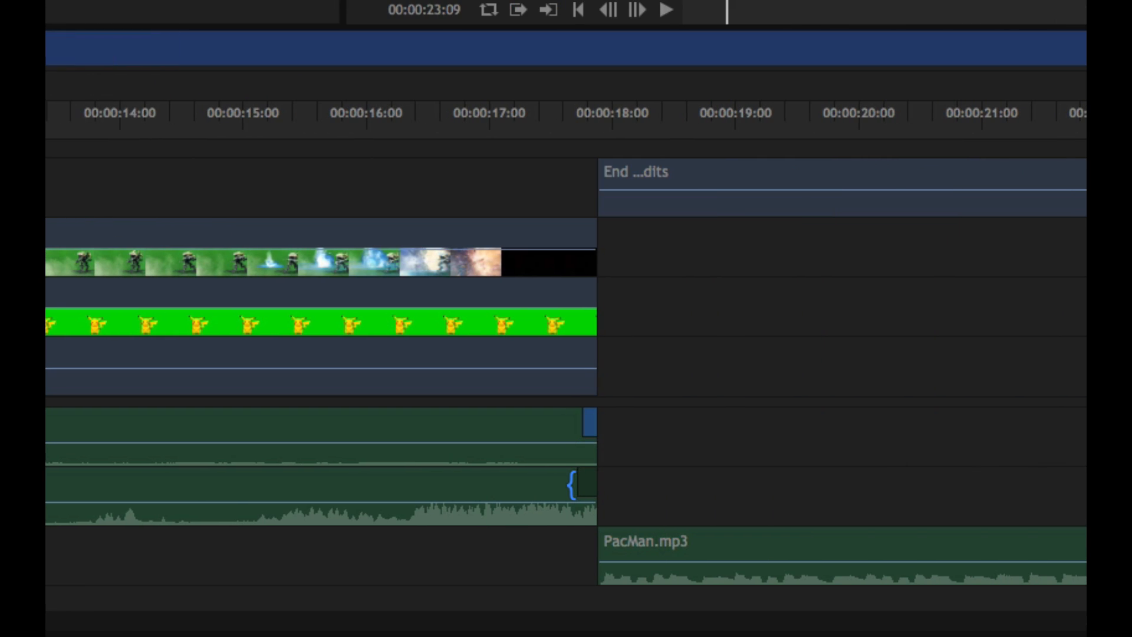
pyautogui.moveTo(574, 485); pyautogui.dragTo(579, 484)
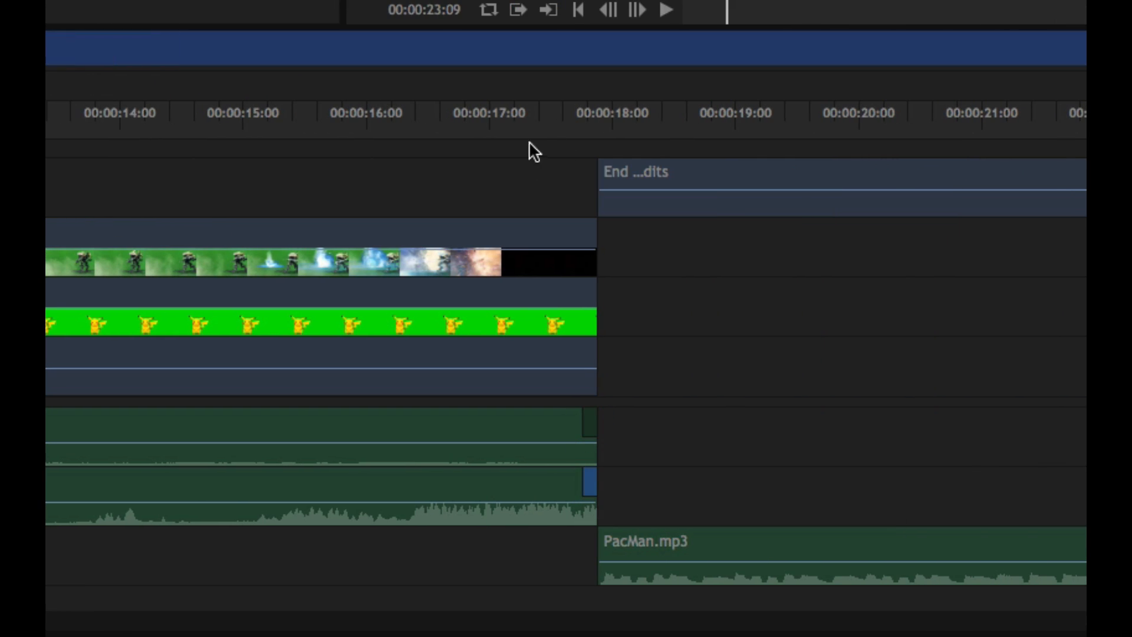
# - Play the audio change into the end credits twice from before the fades, and park the playhead at 00:00:16:24
pyautogui.click(534, 127)
pyautogui.press('space')
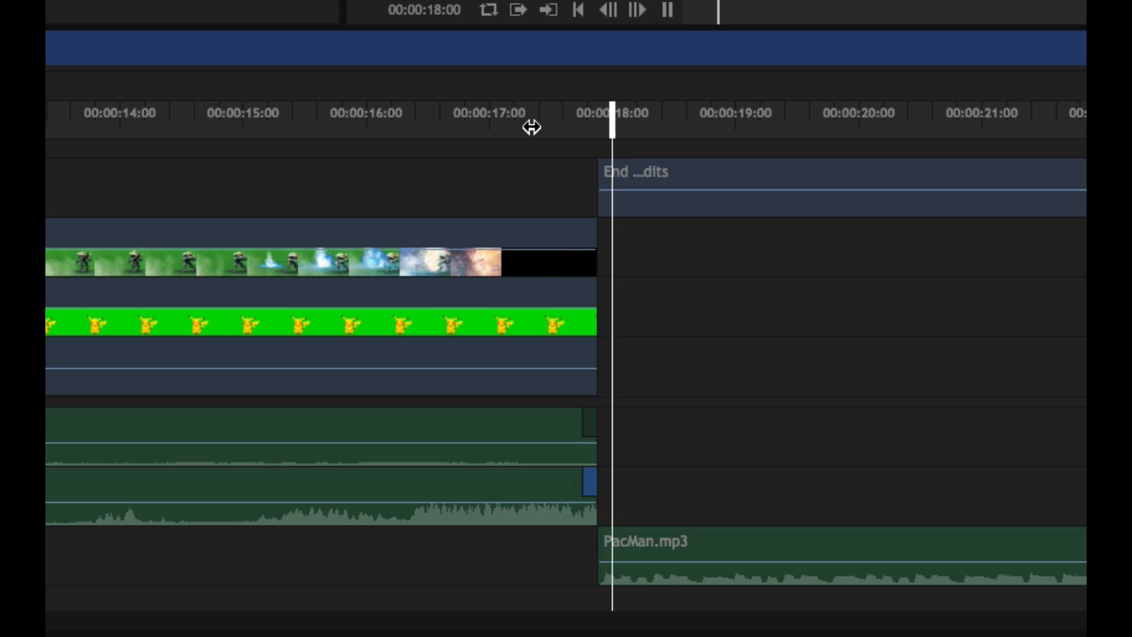
pyautogui.click(455, 129)
pyautogui.press('space')
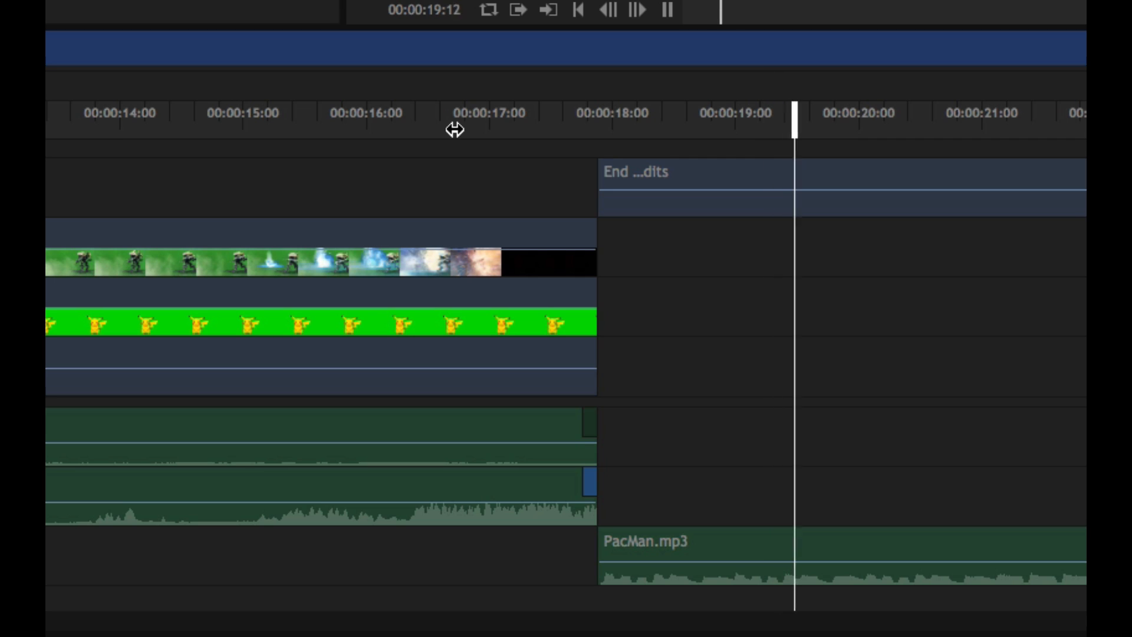
pyautogui.click(482, 132)
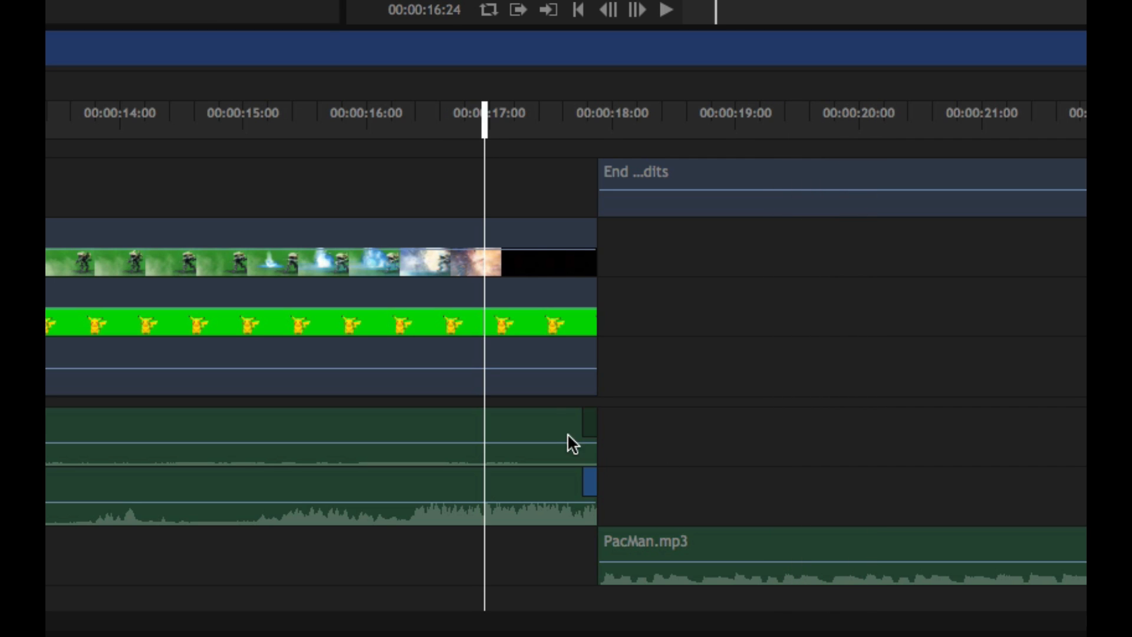
# - Lengthen the Pikachu.mp4 audio fade to start just after 00:00:17:00, play the transition into the credits, and park the playhead at 00:00:16:11
pyautogui.moveTo(575, 424); pyautogui.dragTo(503, 424)
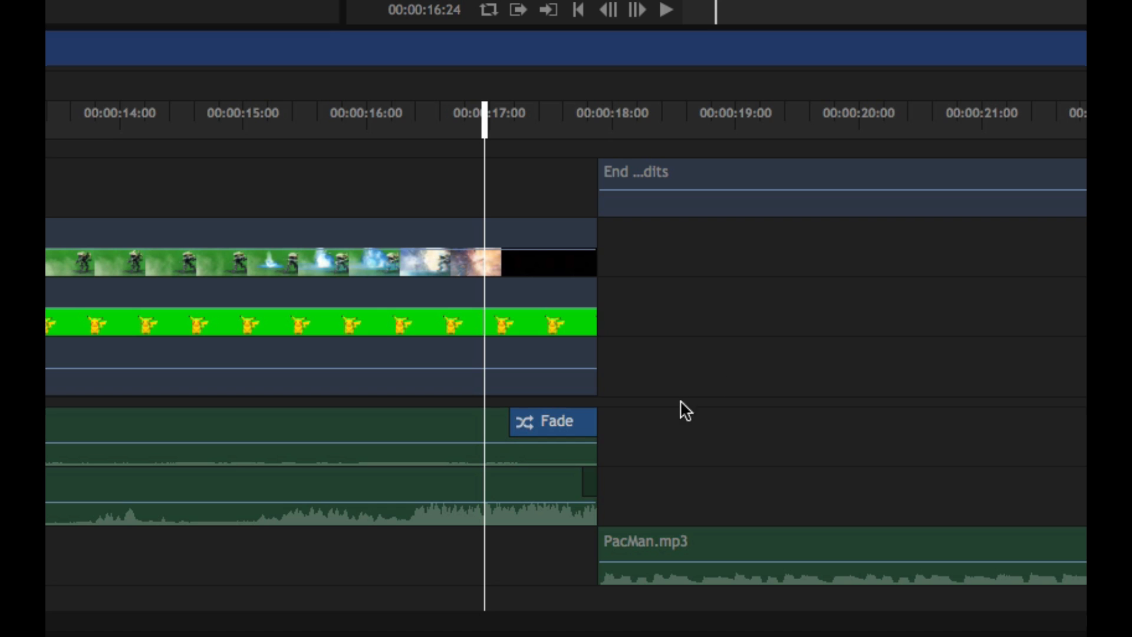
pyautogui.press('space')
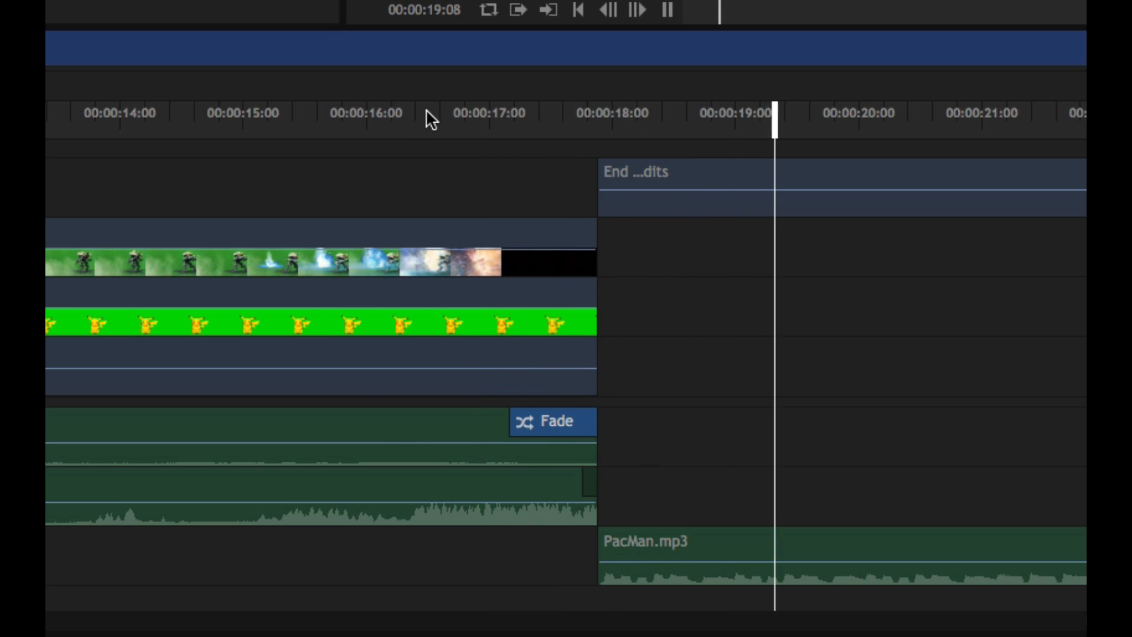
pyautogui.click(422, 124)
pyautogui.press('space')
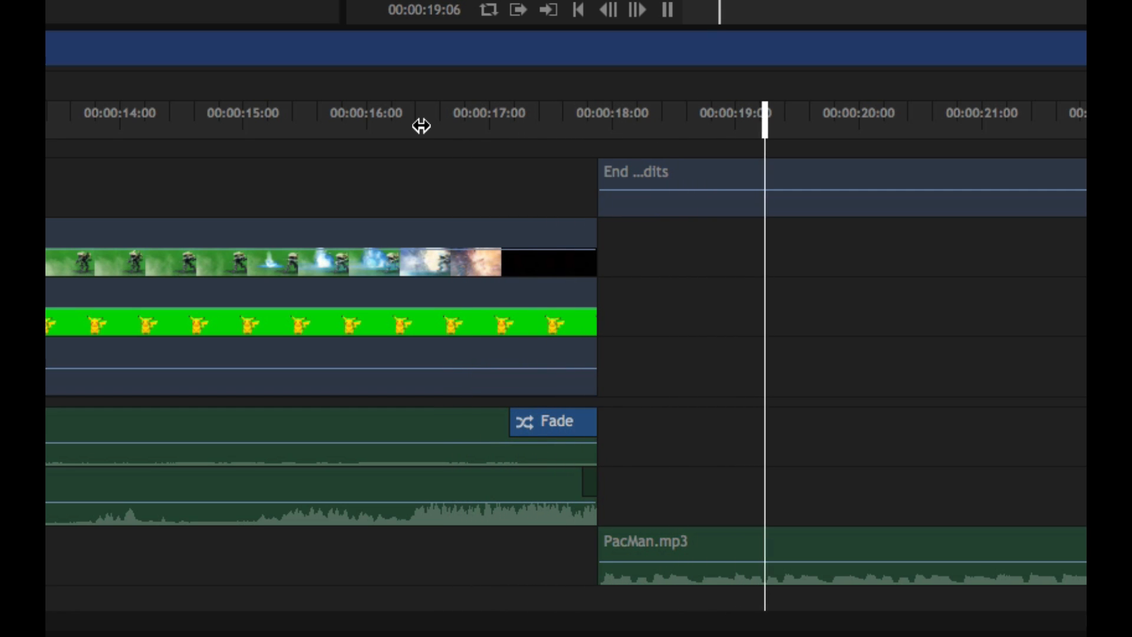
pyautogui.click(421, 126)
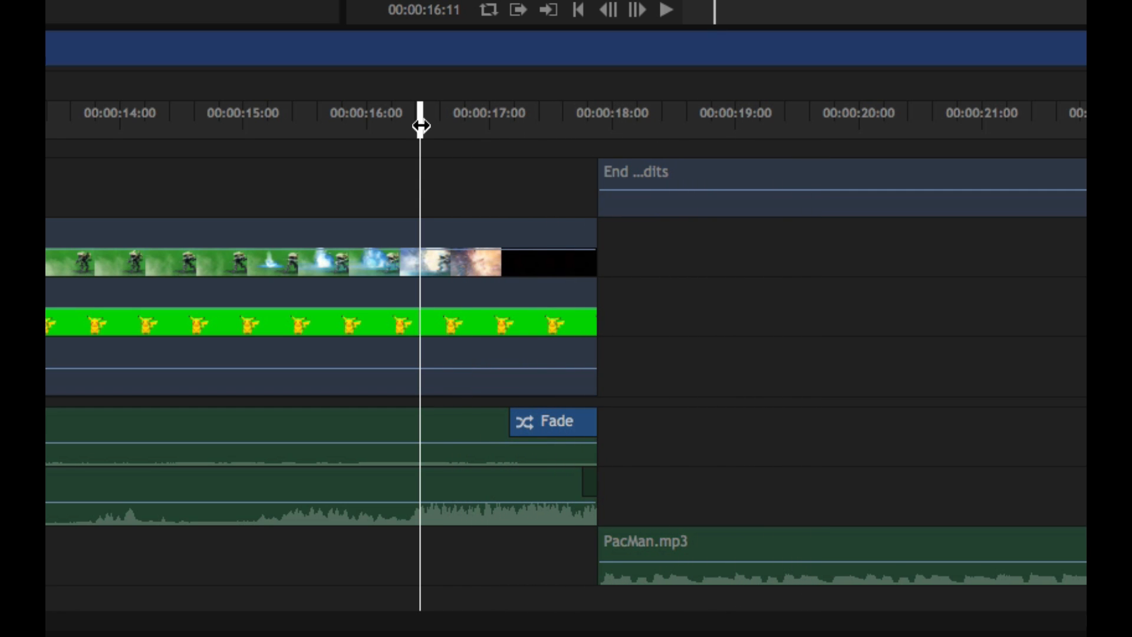